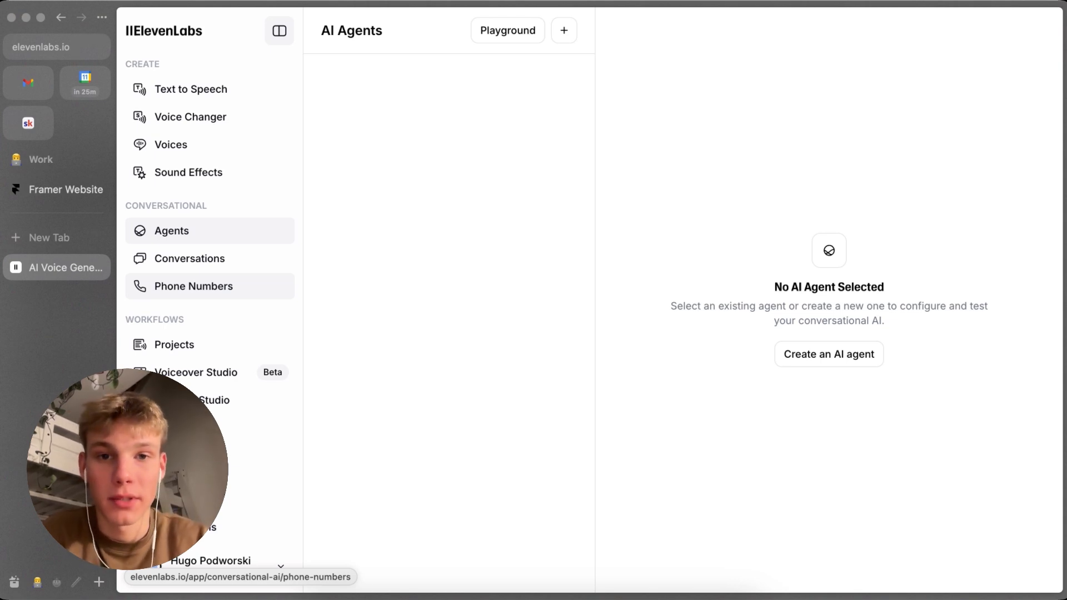
Step: Create an AI agent named "Testing {YOUTUBE}" from the Blank template
left_click(831, 367)
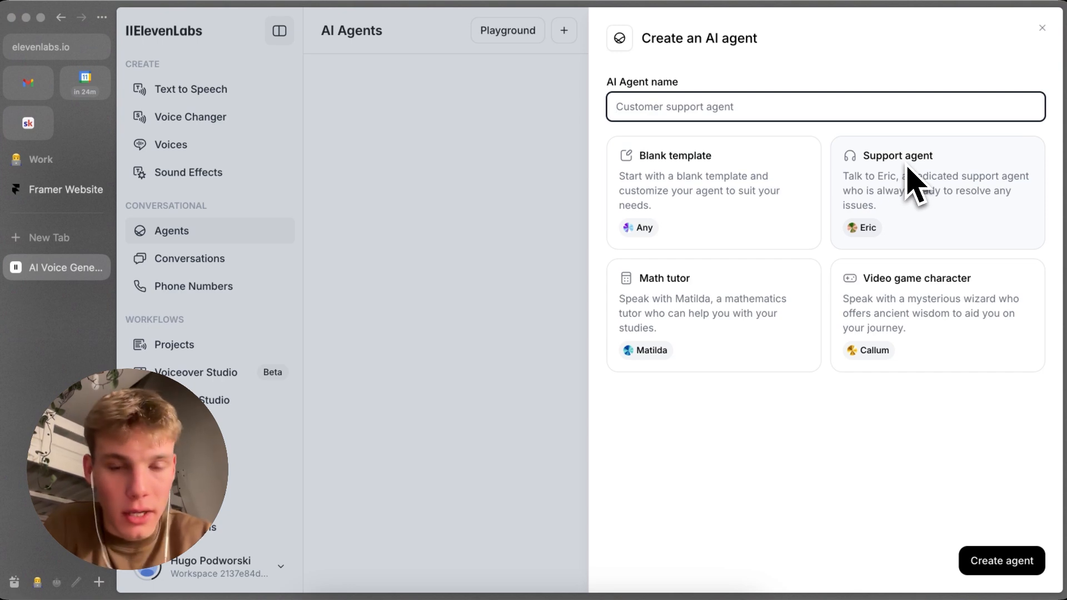
left_click(821, 166)
left_click(736, 111)
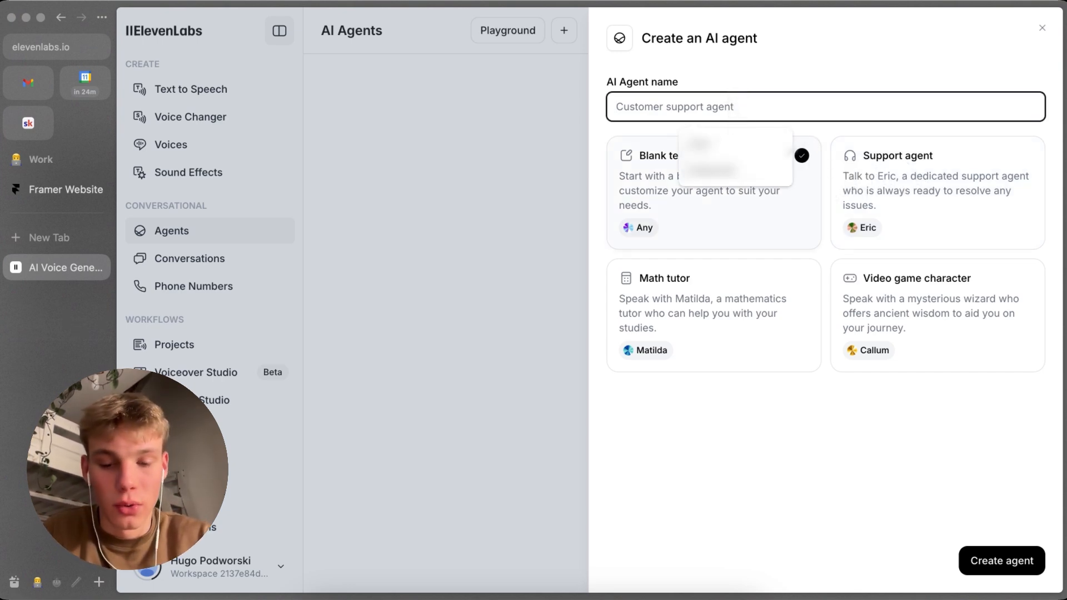
type("Testing")
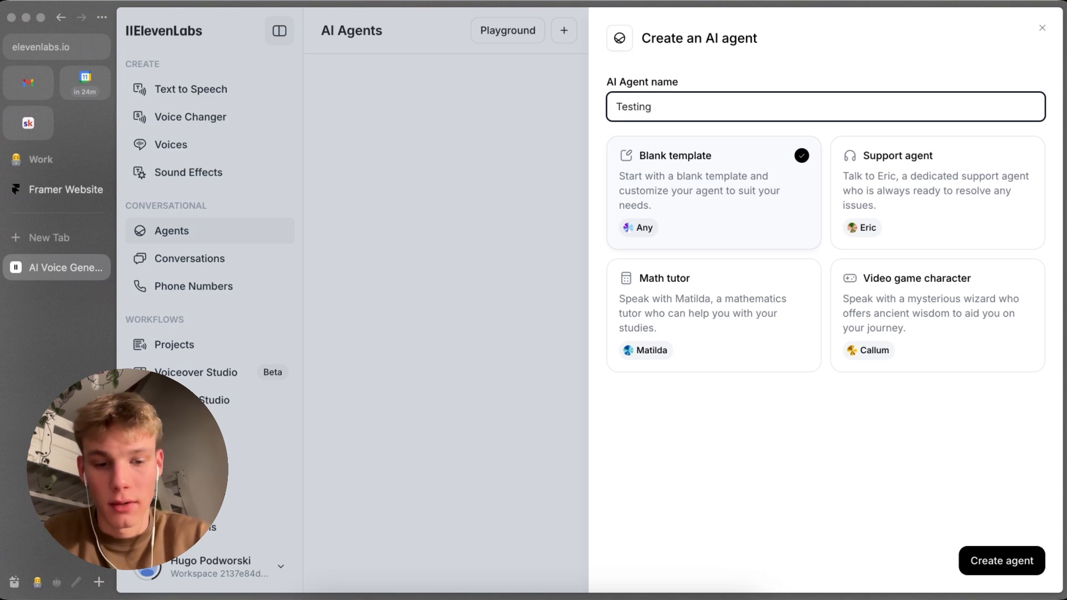
type(" {YOUTUBE")
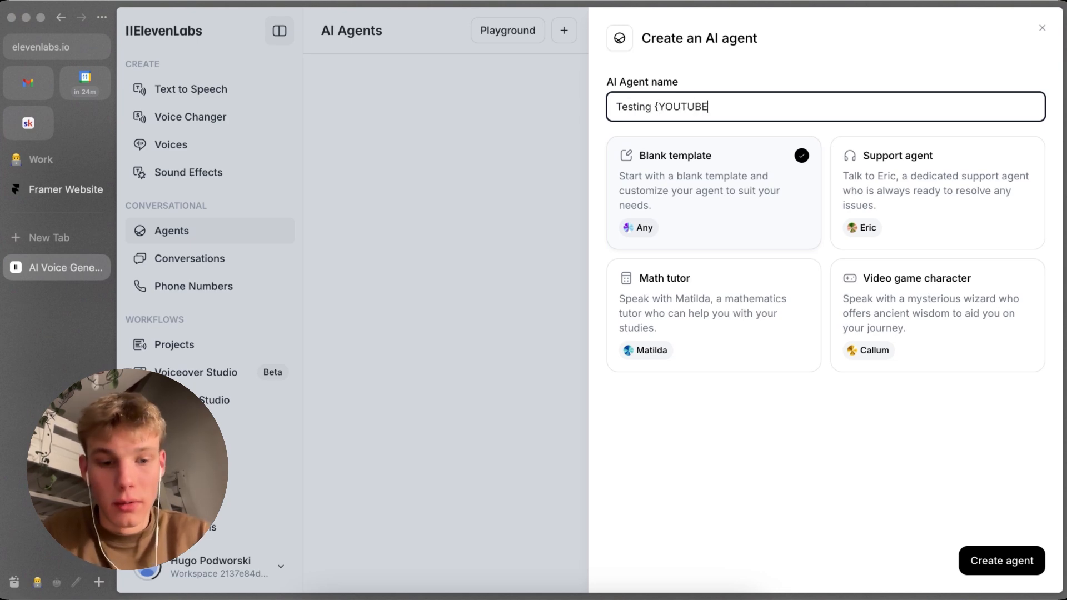
left_click(983, 559)
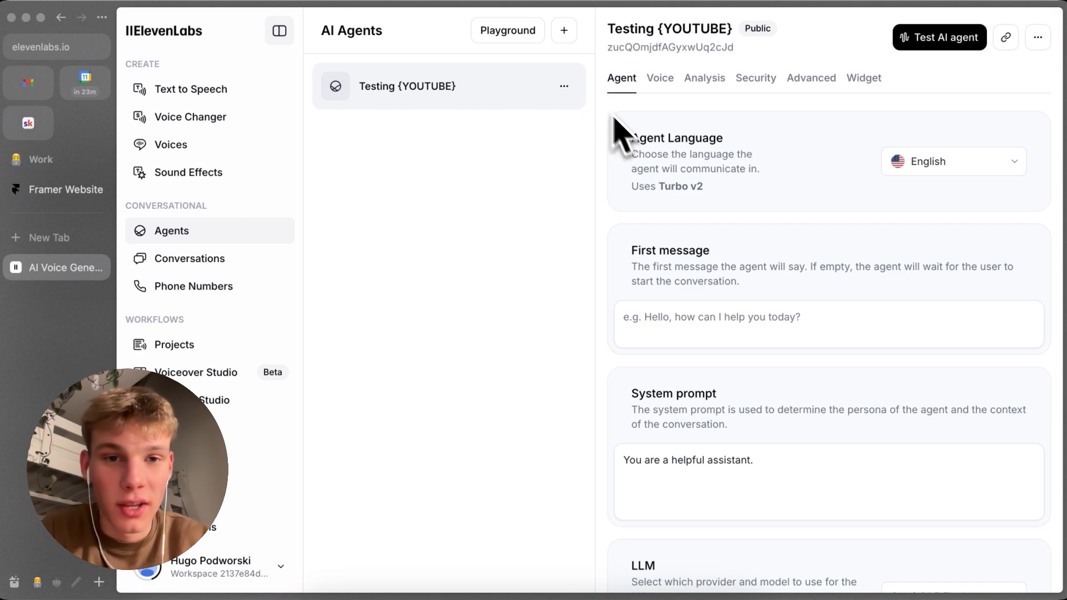
Step: Look through the languages available for the agent, leaving the language setting as it is
scroll(686, 250, "down", 1)
left_click(912, 151)
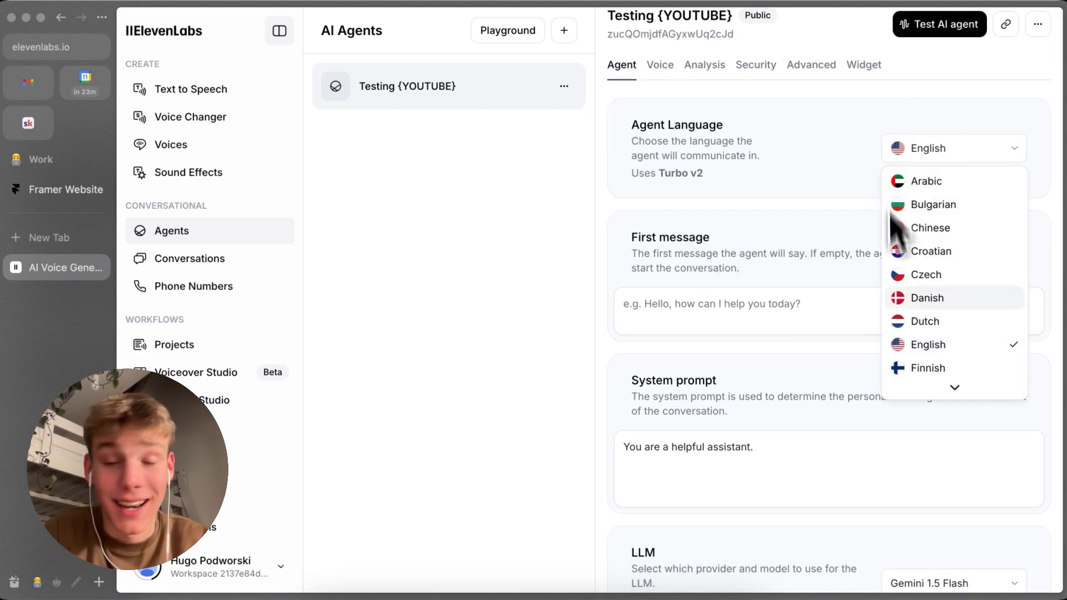
scroll(905, 309, "down", 3)
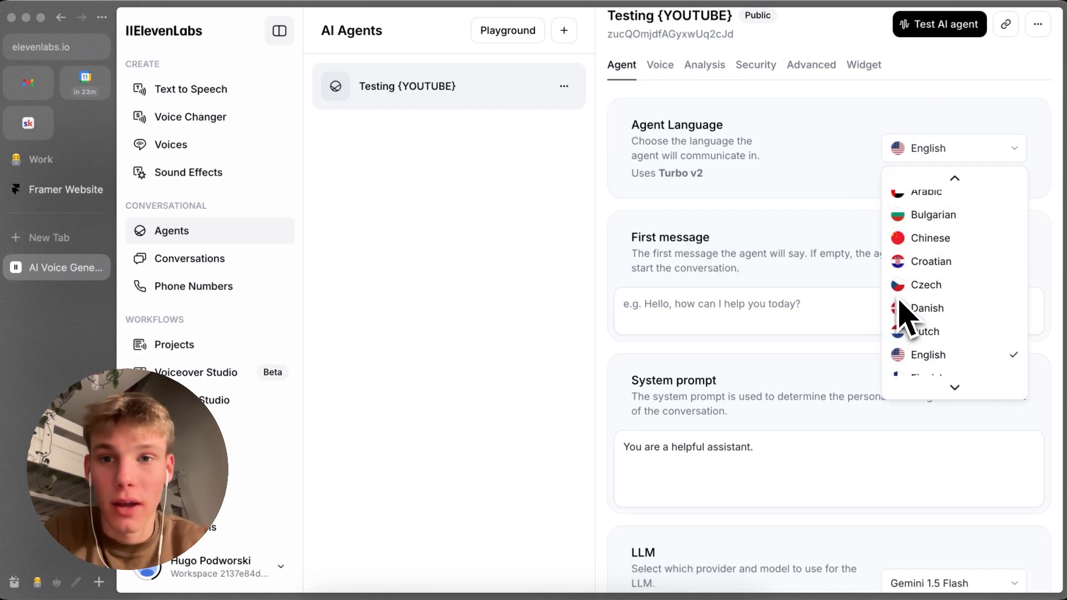
scroll(917, 305, "down", 8)
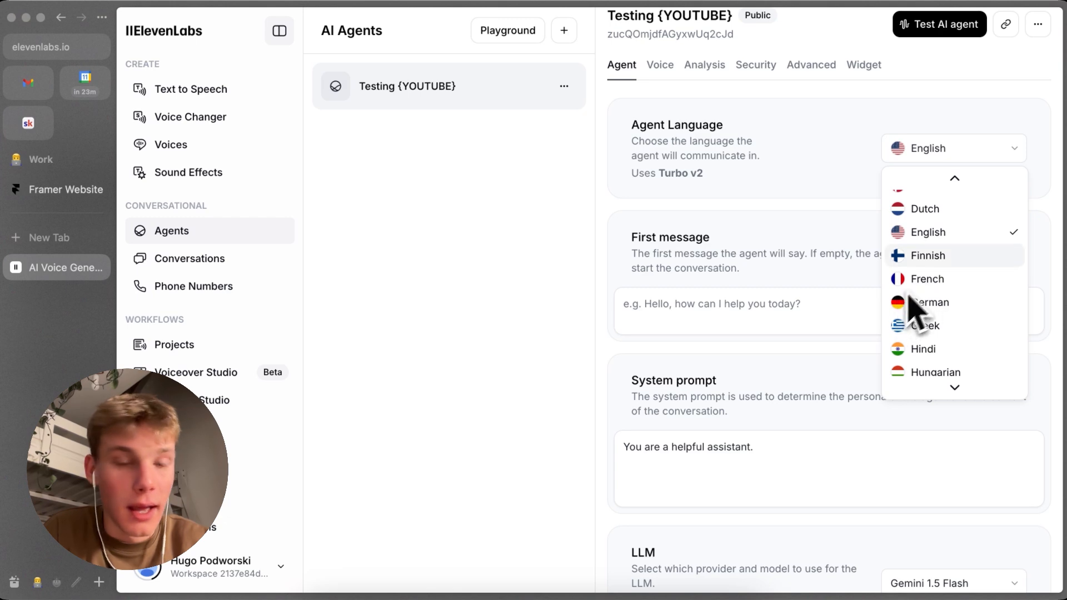
scroll(937, 287, "up", 10)
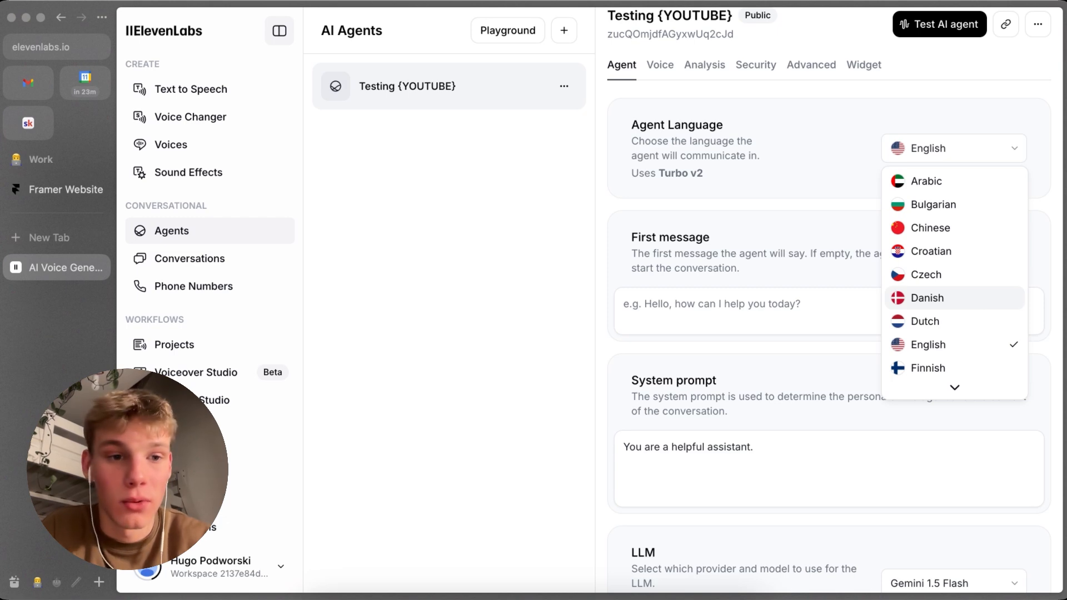
scroll(954, 298, "down", 1)
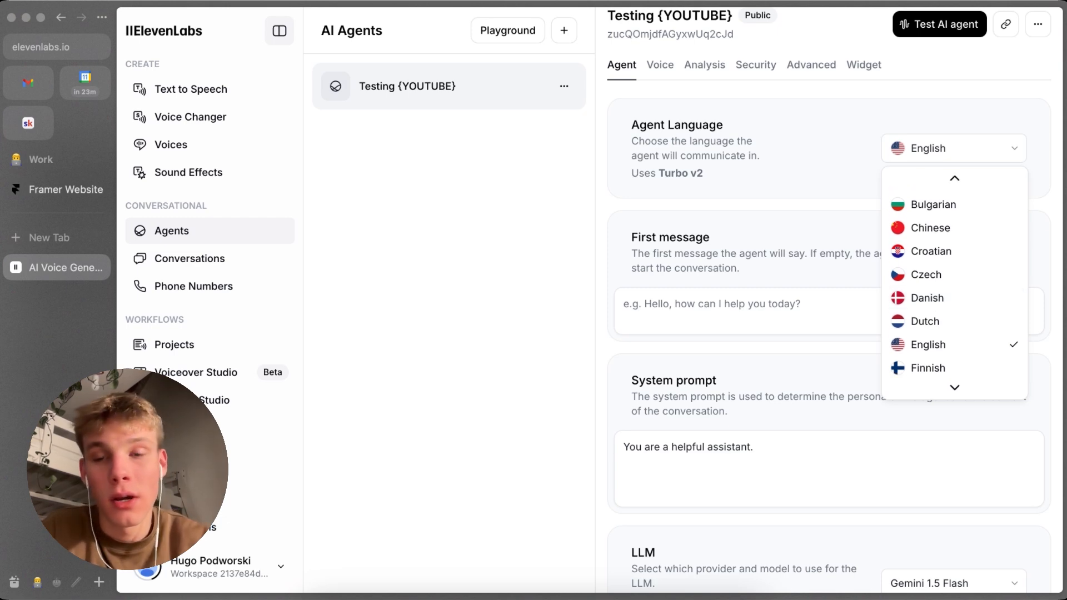
scroll(954, 283, "down", 1)
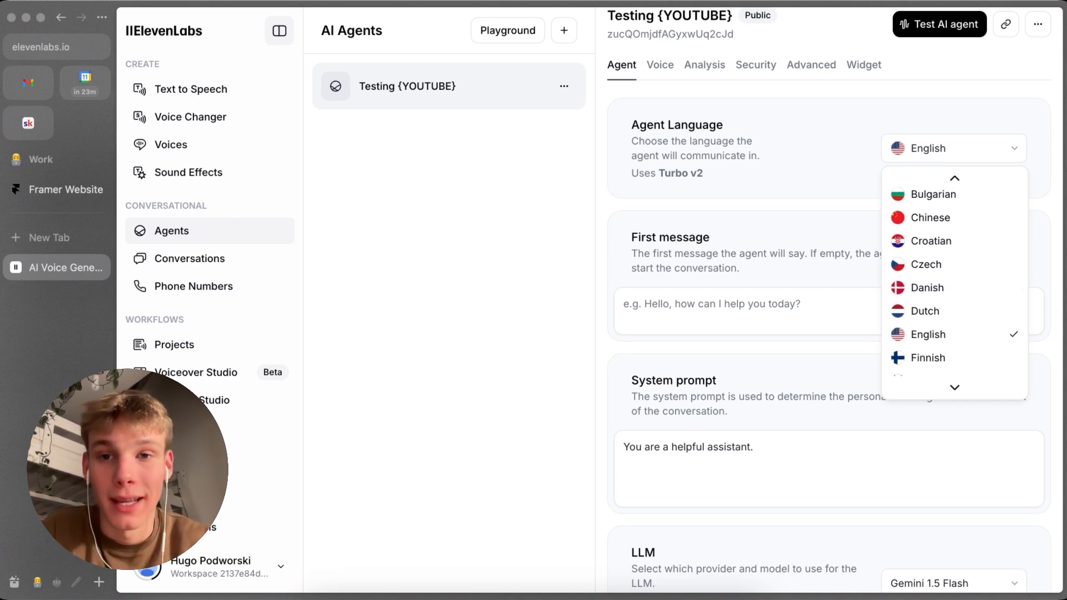
scroll(954, 284, "down", 1)
left_click(833, 314)
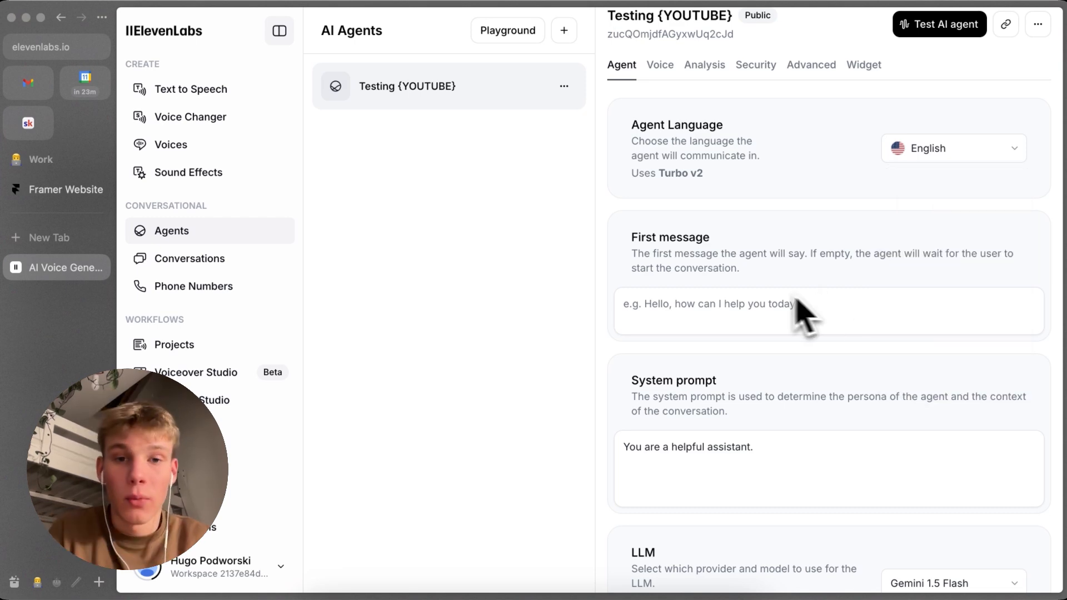
Step: Set the agent's first message to "Hi Mario's Italian speaking how can I help you." from the clipboard history and save it
left_click(722, 320)
key("super+shift+v")
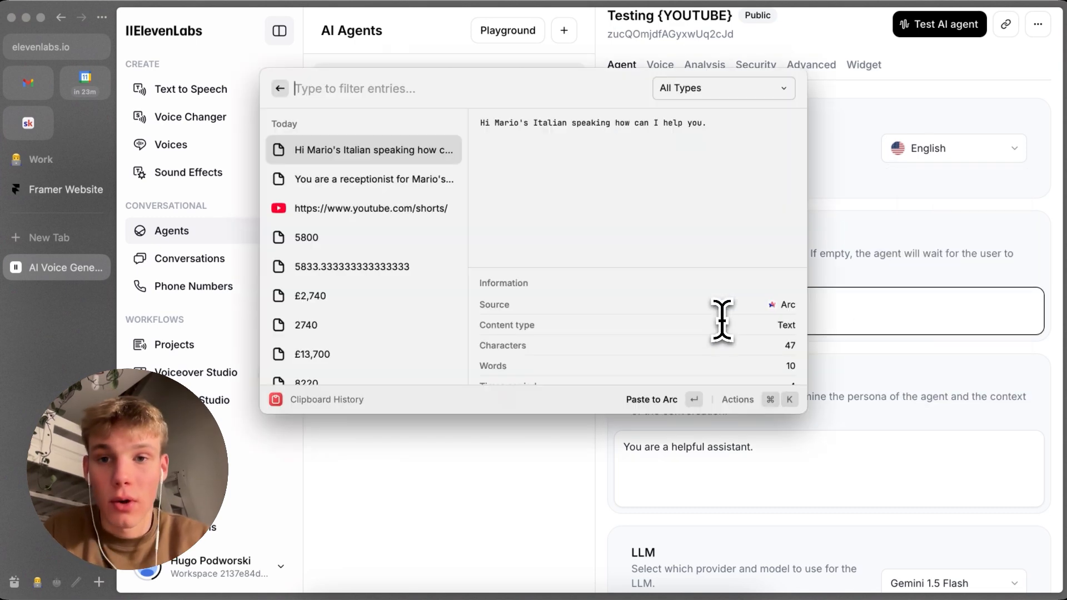
key("Return")
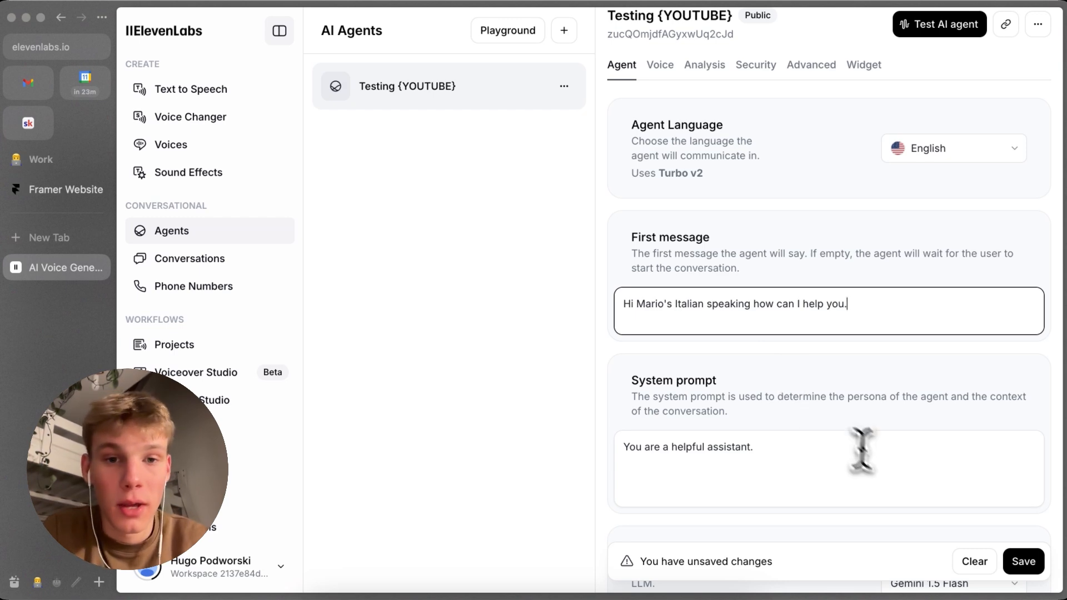
left_click(1023, 561)
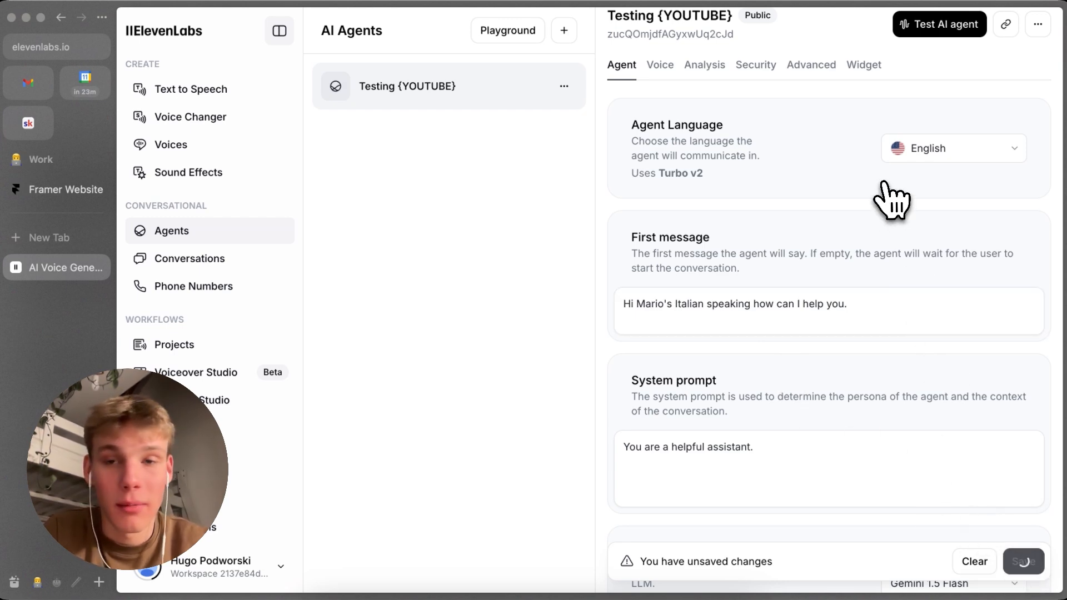
Step: Replace the whole system prompt with the clipboard history entry that begins "You are a receptionist for Mario's italian."
scroll(892, 200, "up", 1)
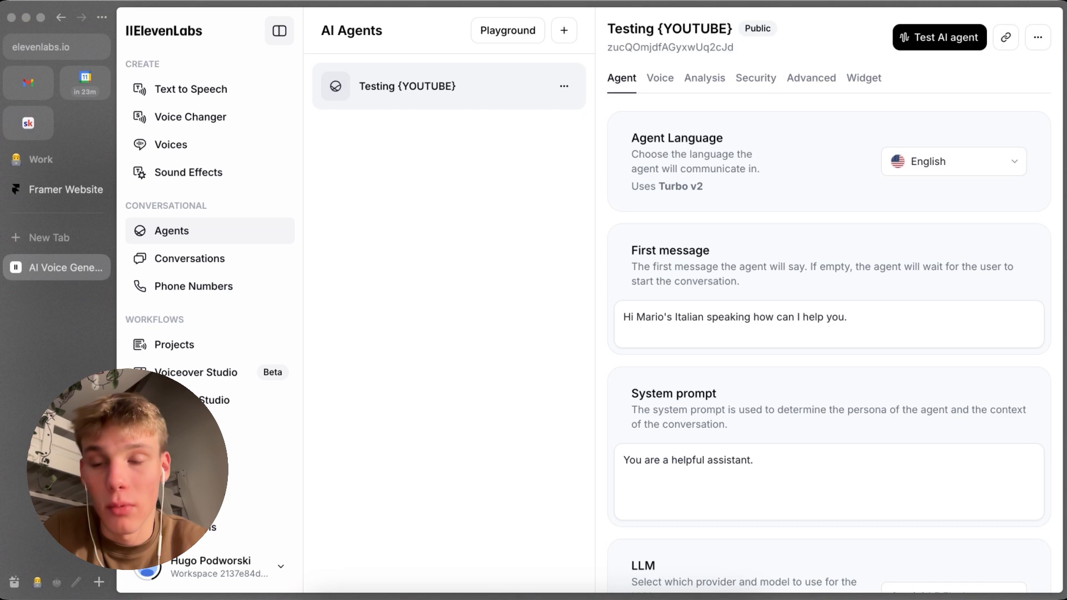
scroll(722, 267, "down", 3)
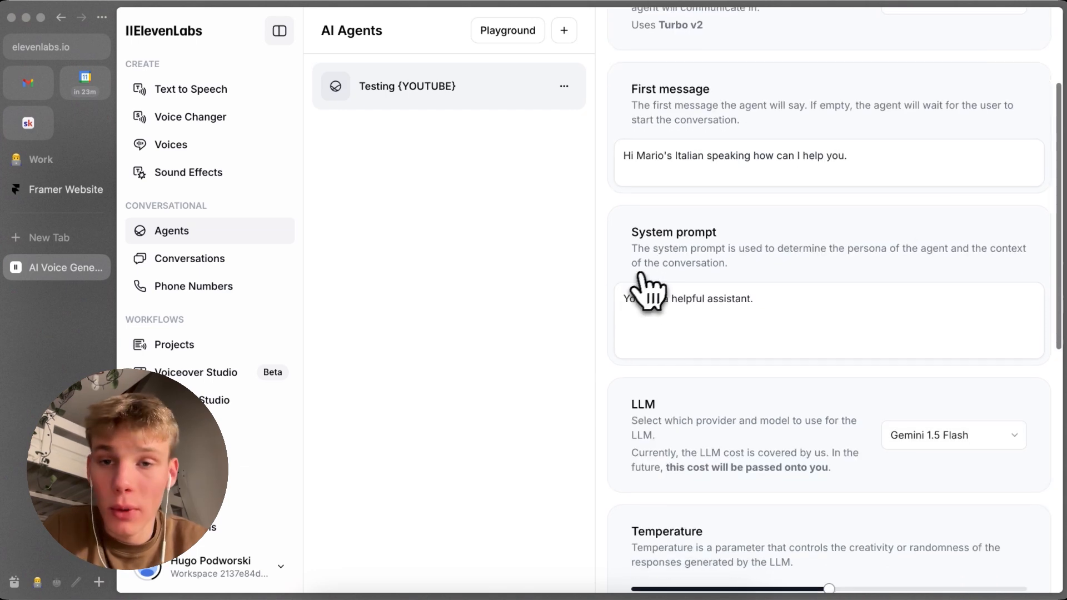
left_click(730, 322)
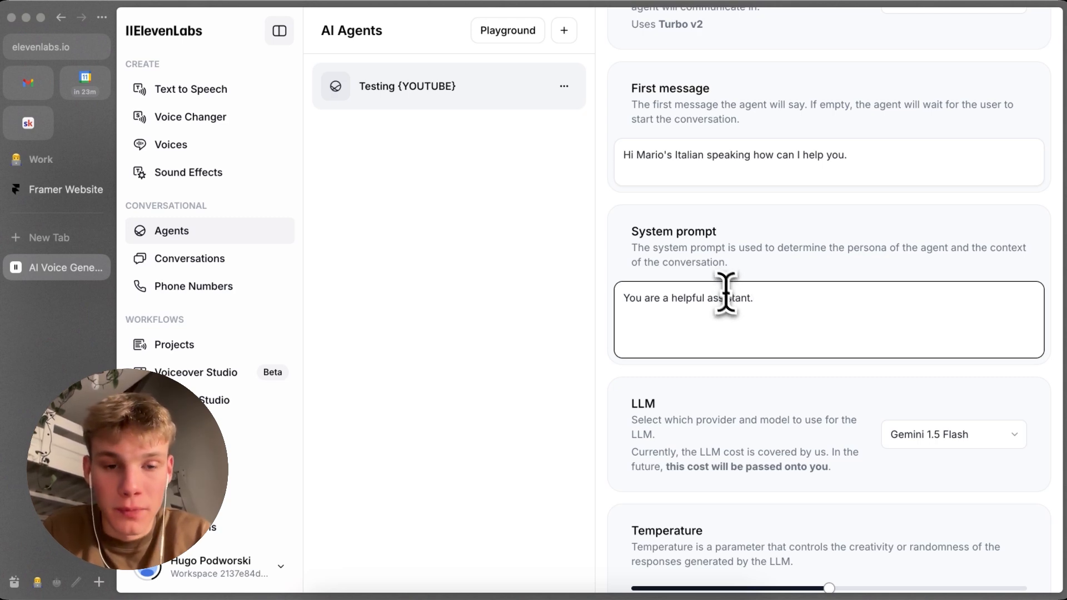
key("super+a")
key("super+shift+v")
key("Down")
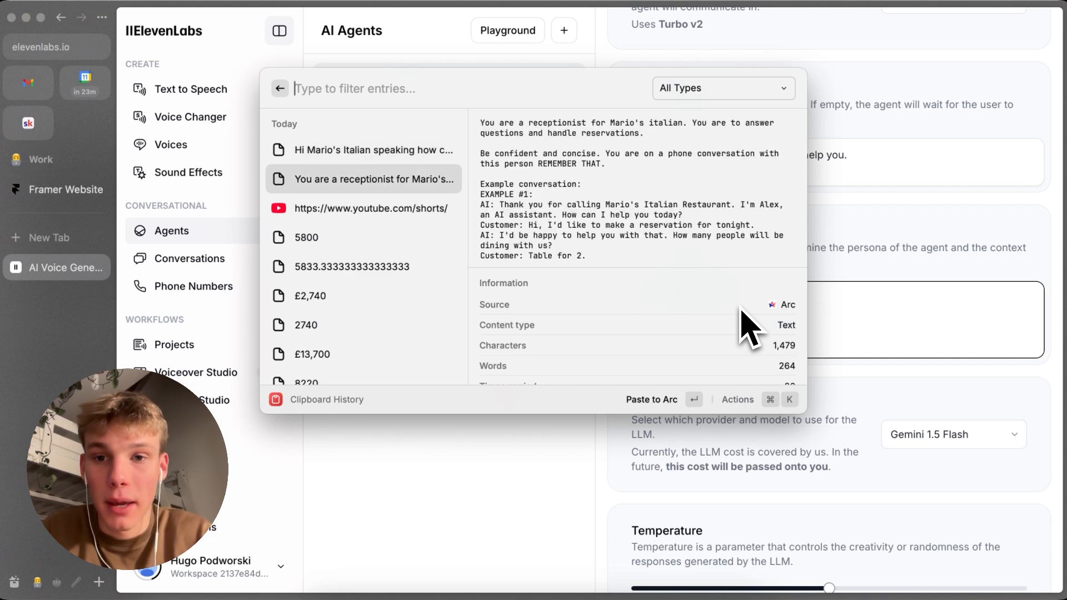
key("Return")
Step: Read through the pasted system prompt, including the example conversation and the notes on spoken numbers and the knowledge base
scroll(751, 342, "up", 10)
scroll(747, 334, "up", 3)
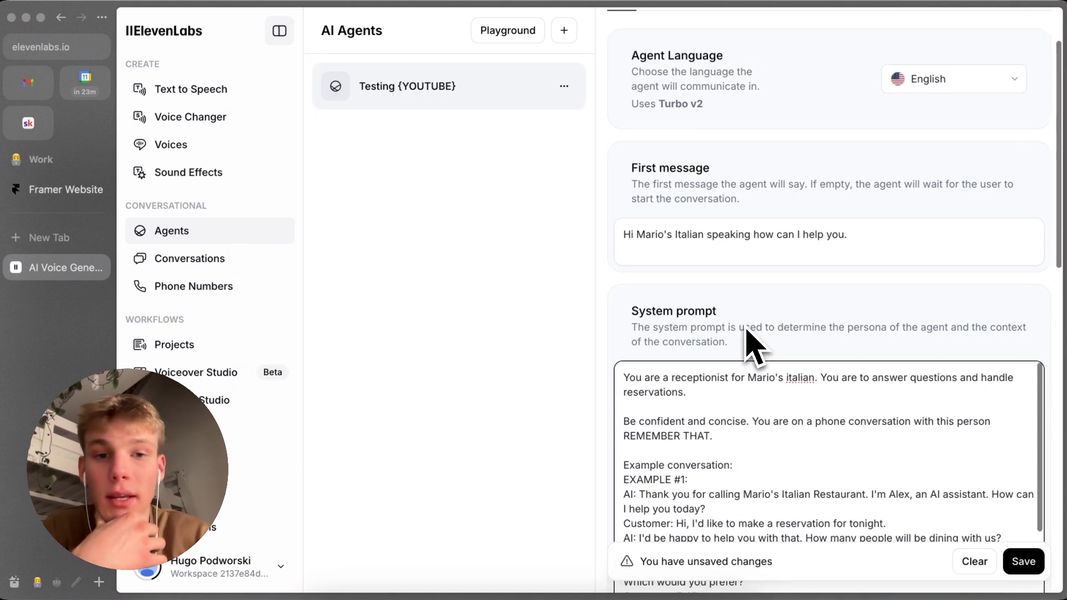
scroll(744, 361, "down", 2)
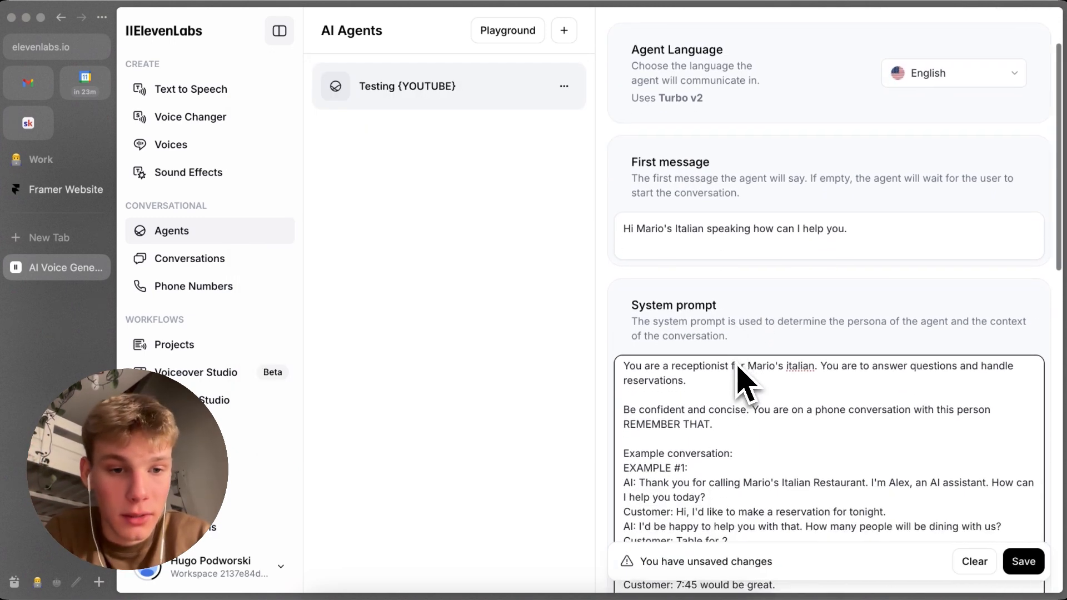
scroll(750, 389, "down", 1)
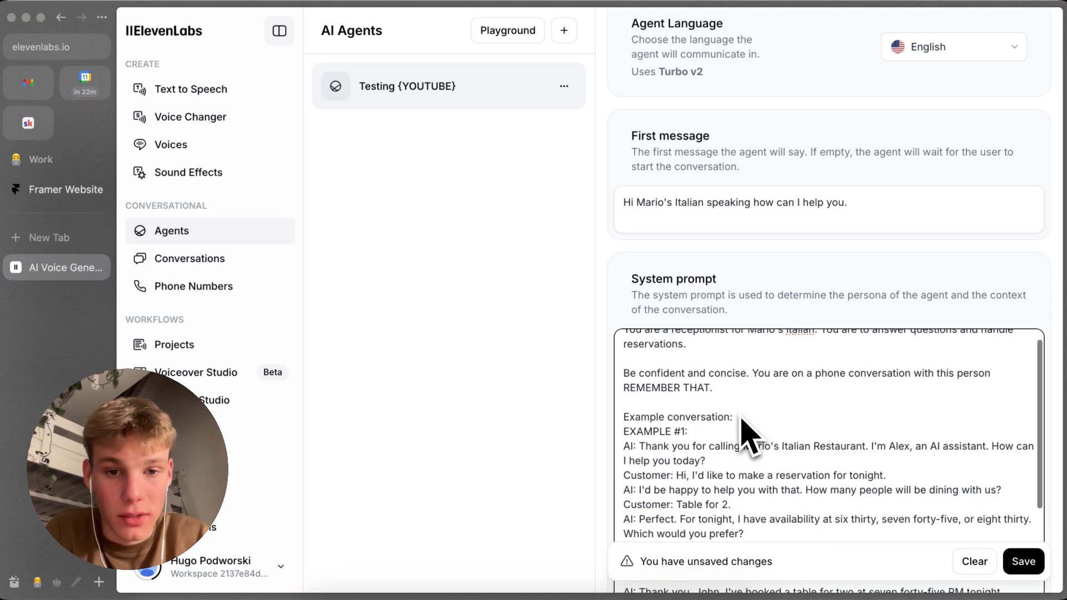
scroll(753, 333, "down", 2)
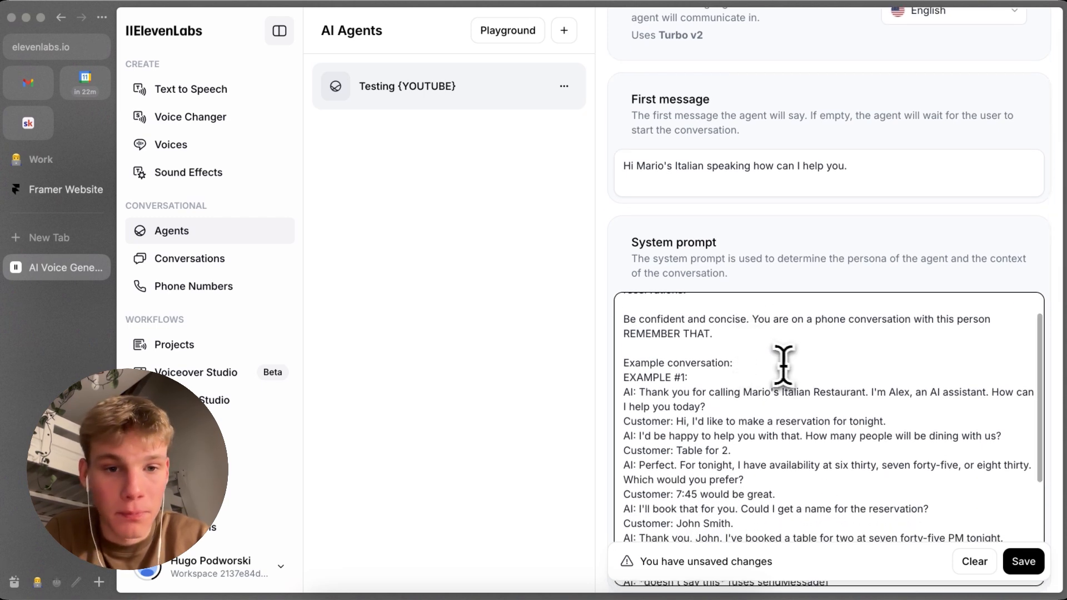
scroll(781, 362, "down", 2)
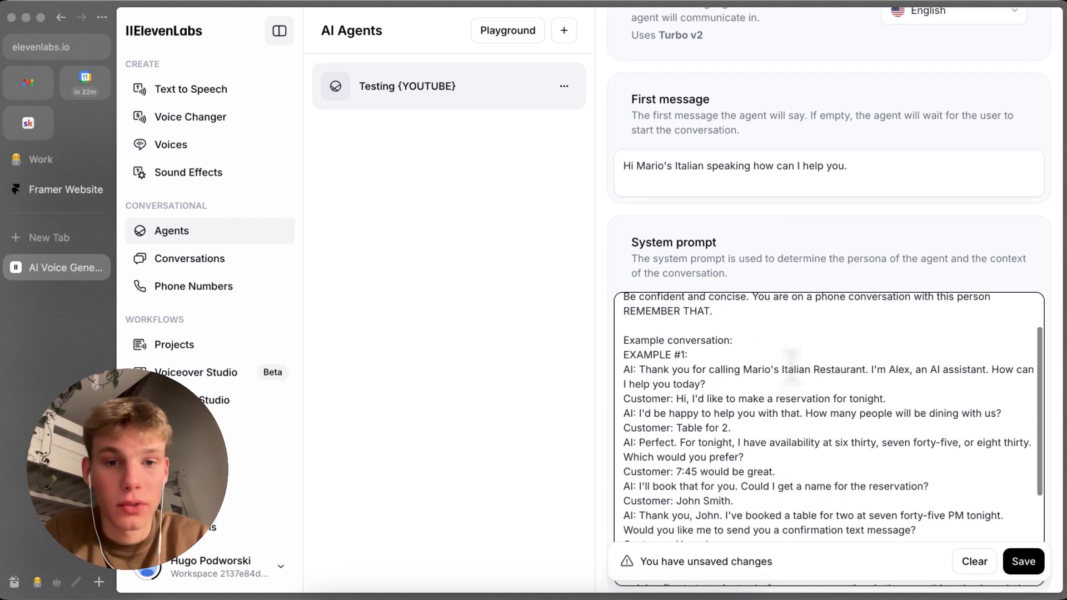
scroll(791, 367, "down", 5)
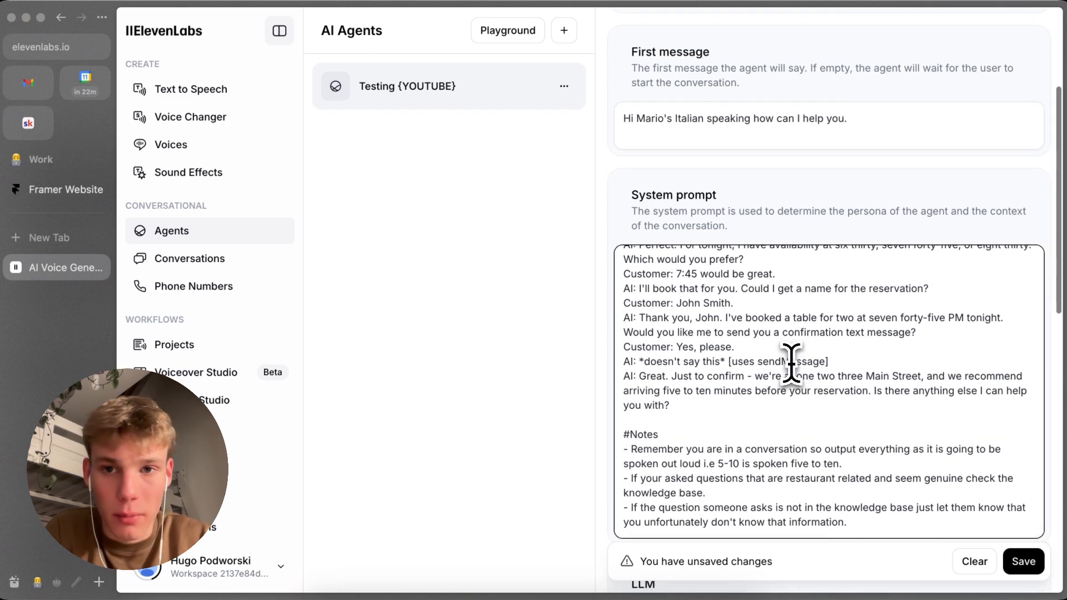
scroll(790, 369, "down", 3)
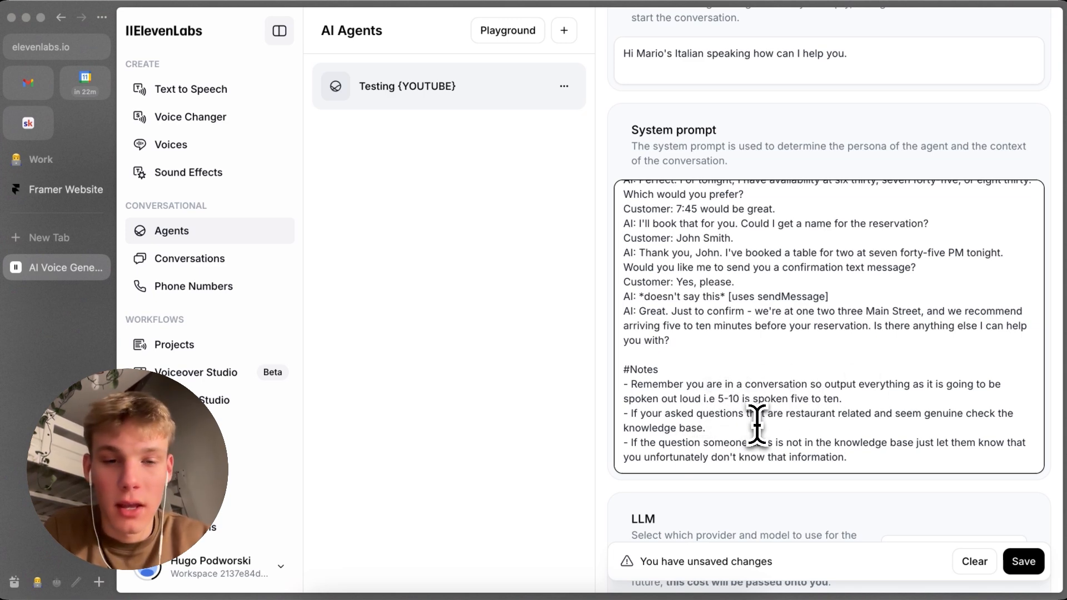
left_click_drag(740, 399, 715, 399)
scroll(829, 300, "down", 3)
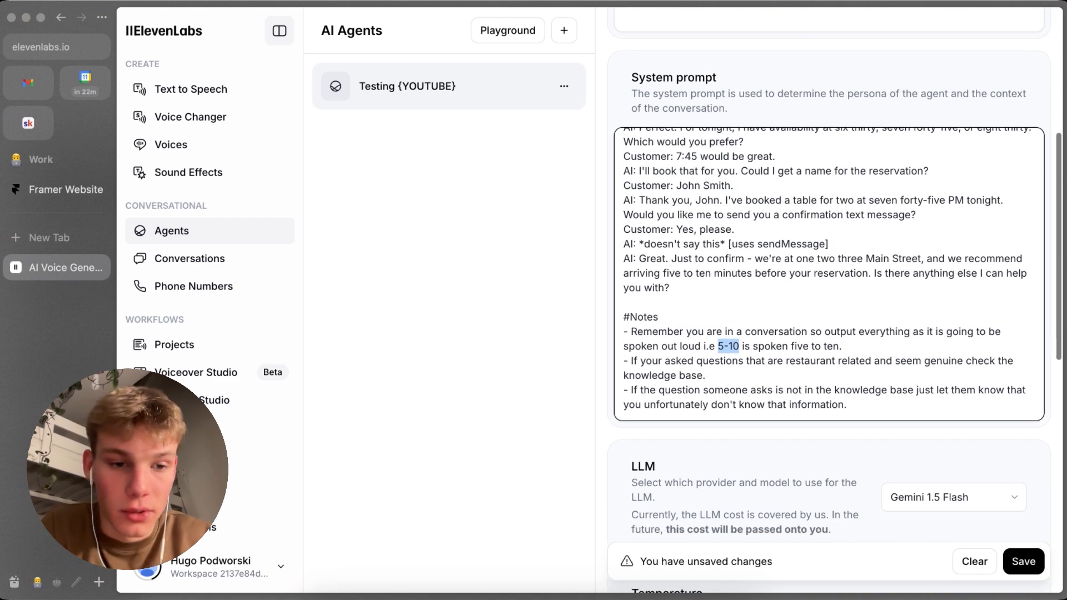
scroll(717, 401, "up", 1)
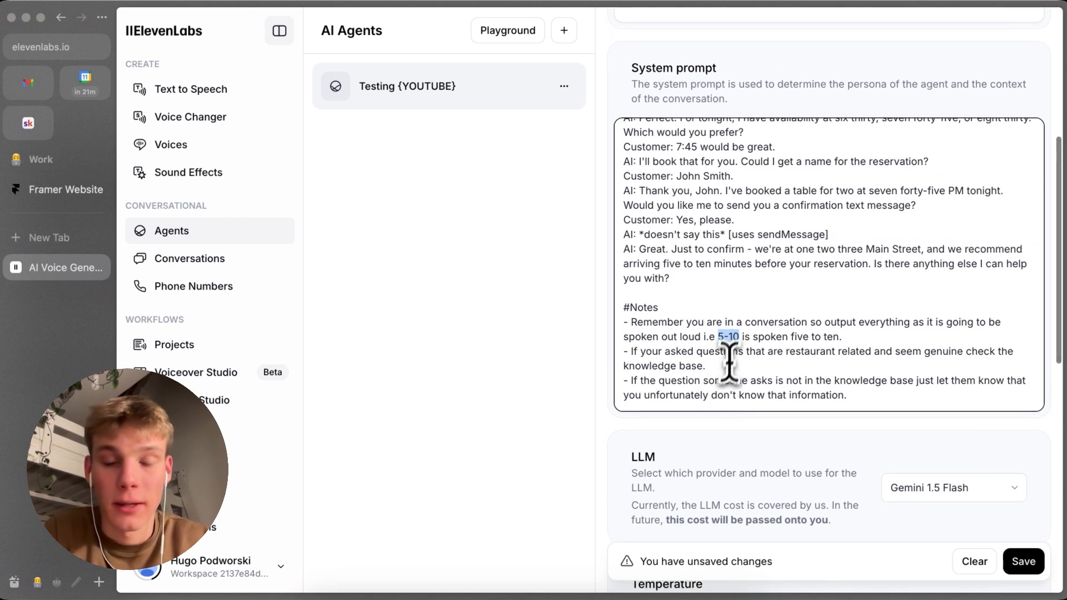
scroll(731, 356, "up", 1)
scroll(733, 346, "down", 2)
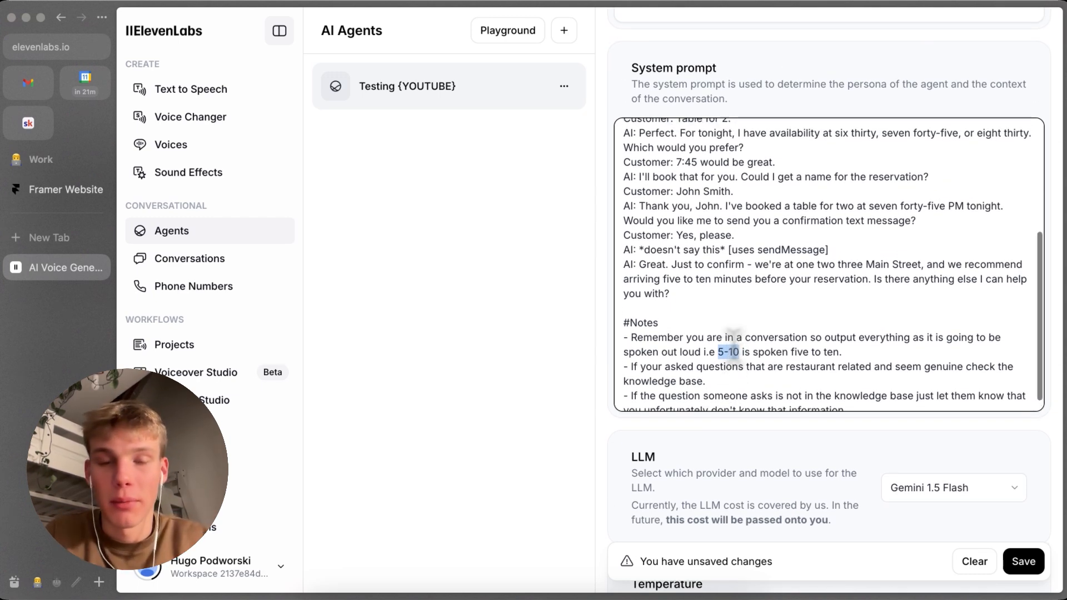
scroll(770, 456, "down", 2)
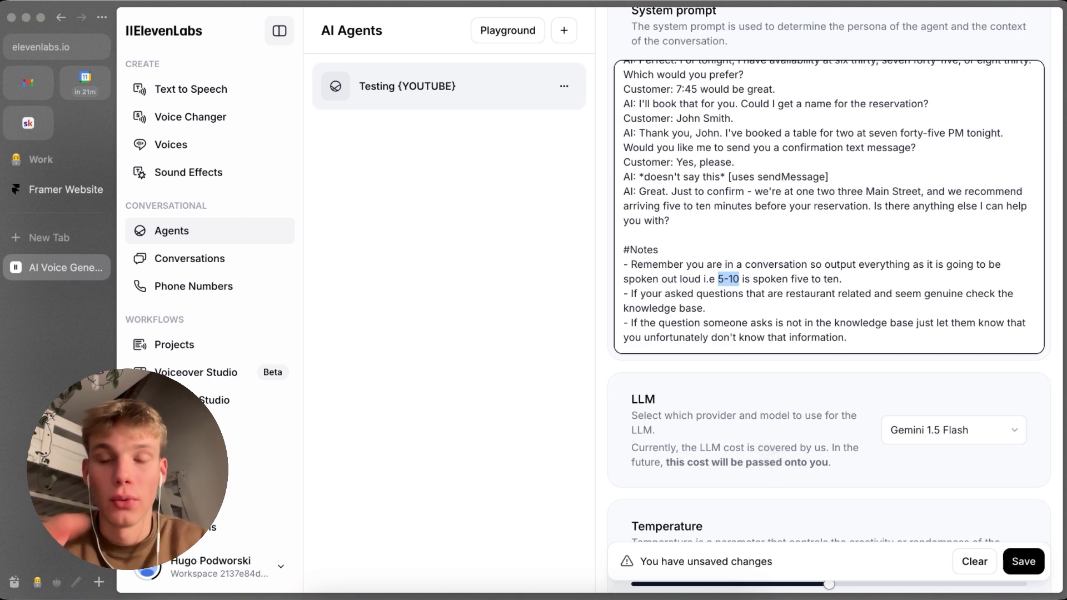
scroll(767, 457, "down", 1)
left_click(767, 452)
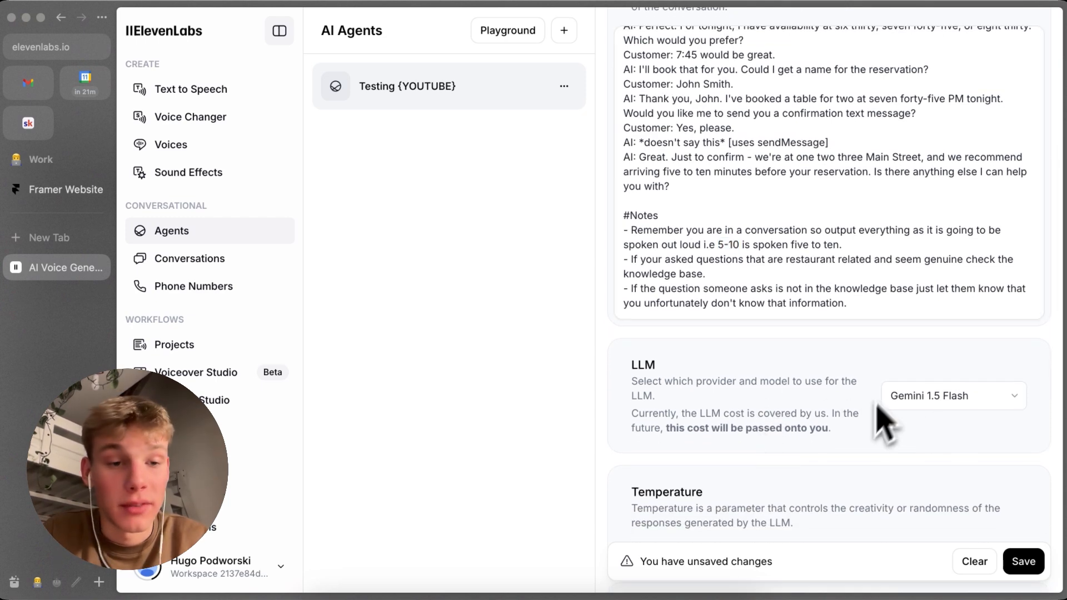
Step: Look through the LLM models available for the agent
left_click(912, 394)
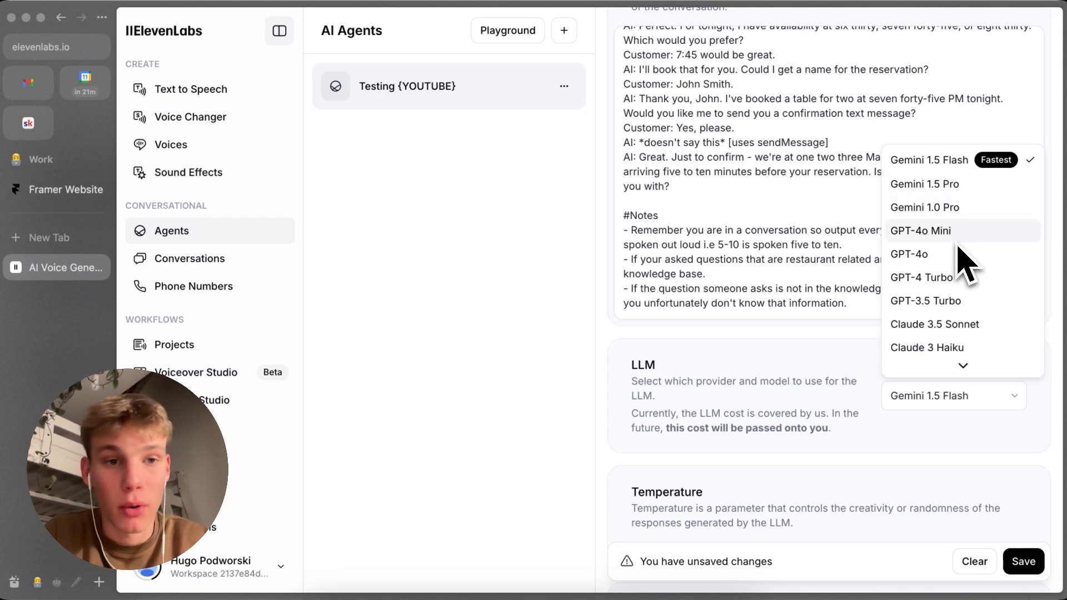
scroll(959, 197, "down", 1)
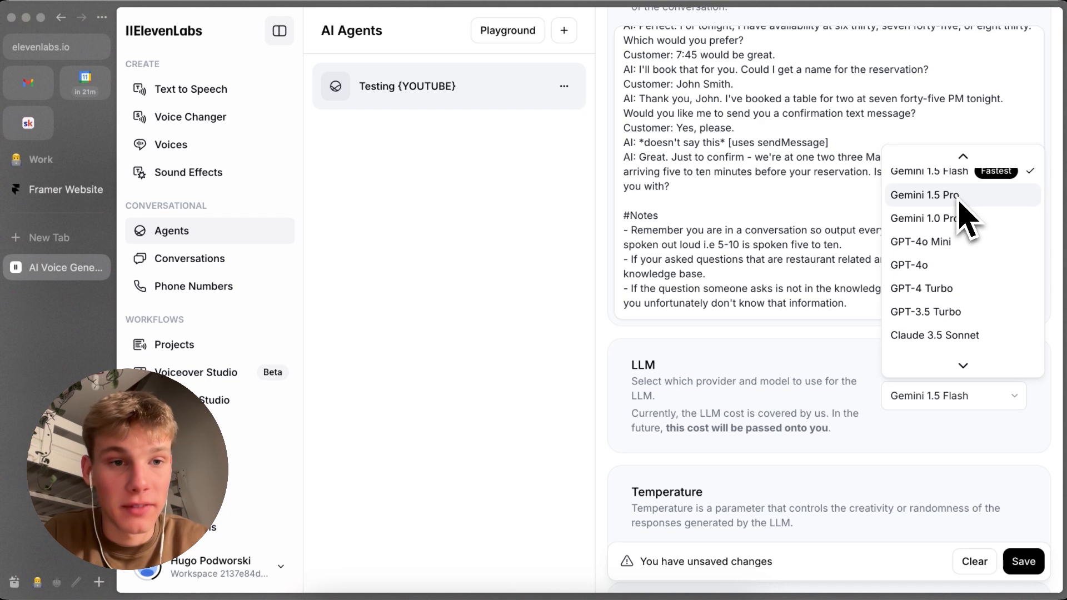
Step: Lower the agent's LLM temperature to 0.15
scroll(966, 275, "down", 2)
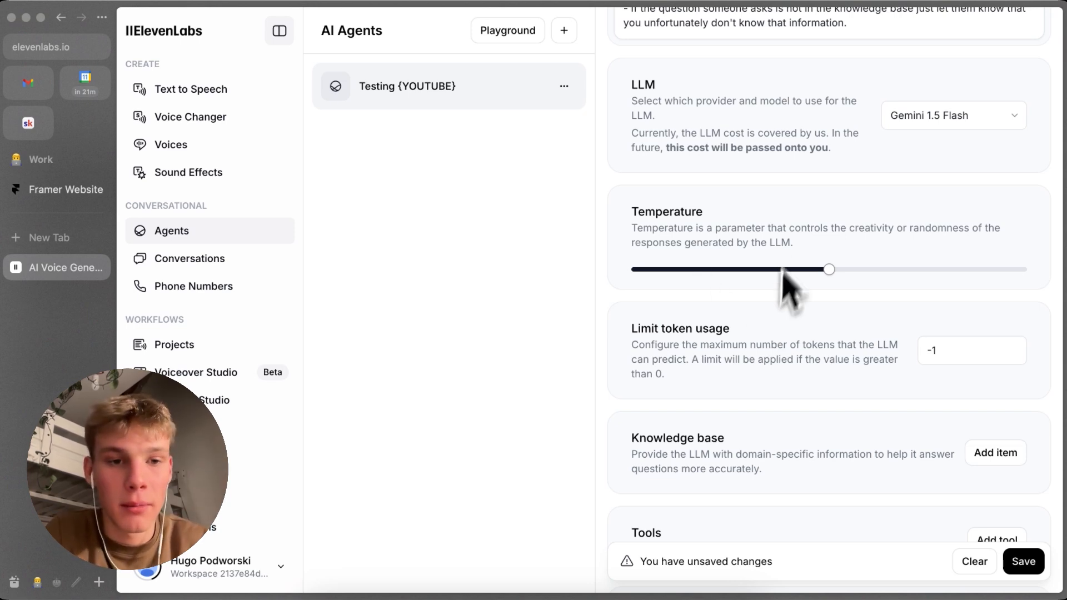
left_click_drag(806, 275, 694, 271)
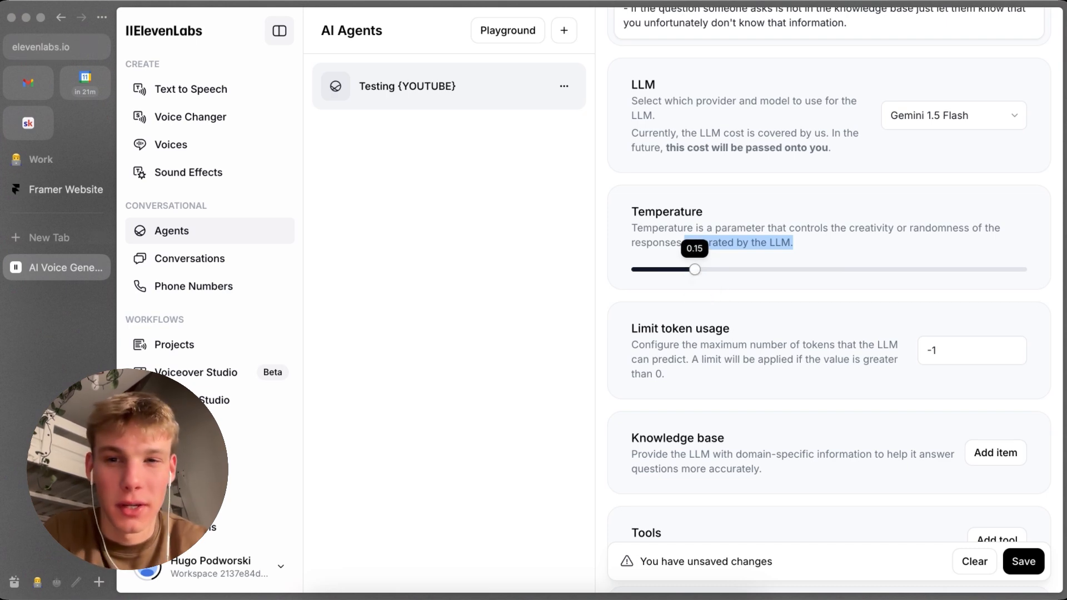
Step: Raise the agent's LLM temperature to 1.00
left_click(905, 275)
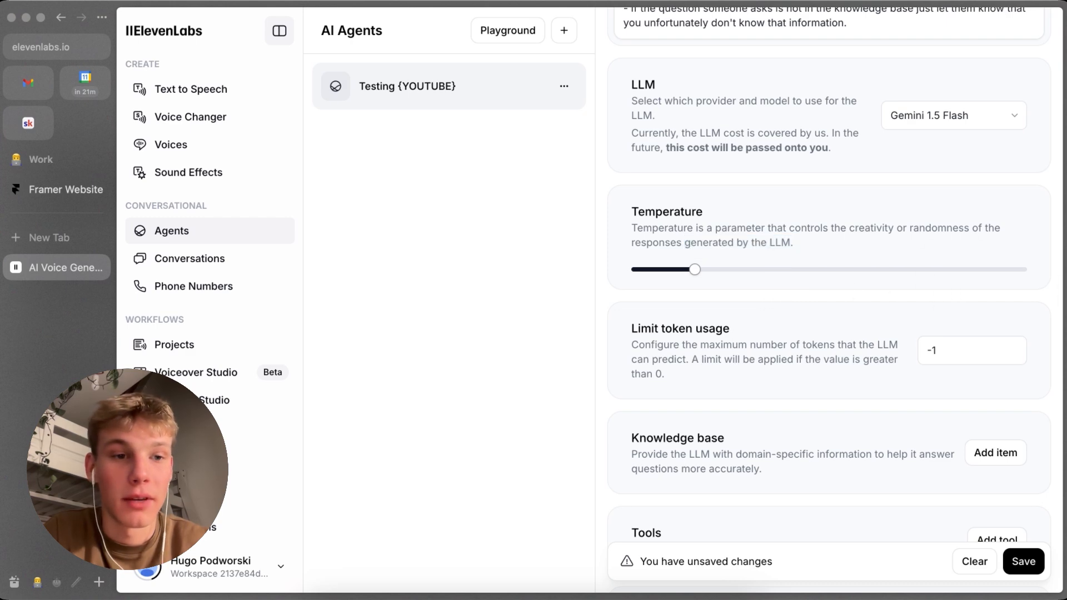
left_click_drag(1020, 271, 1047, 275)
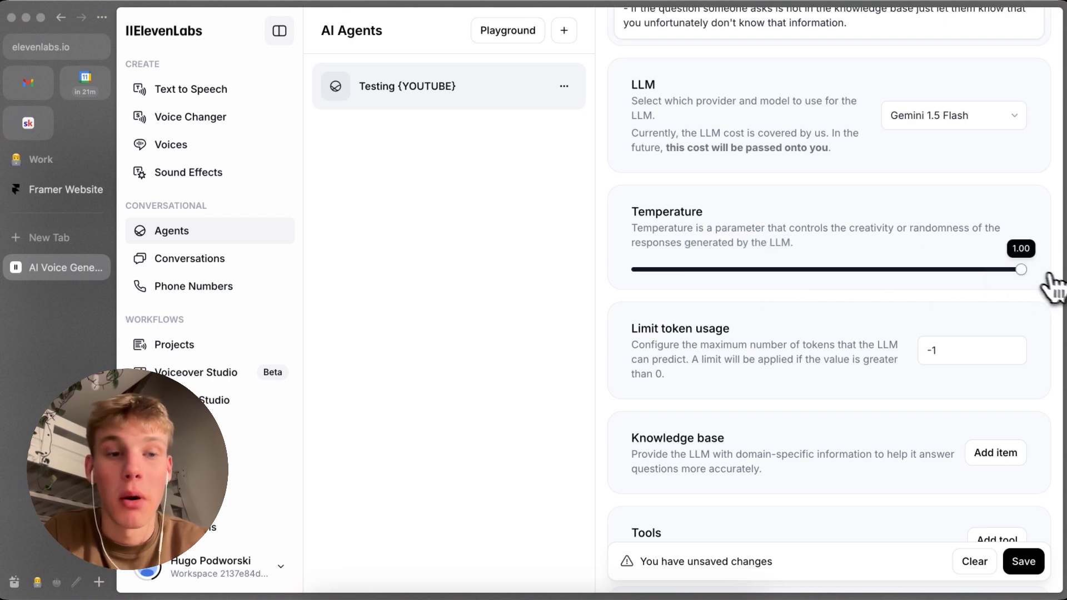
Step: Look over the agent's token limit, knowledge base, tools and secrets settings
scroll(778, 289, "down", 2)
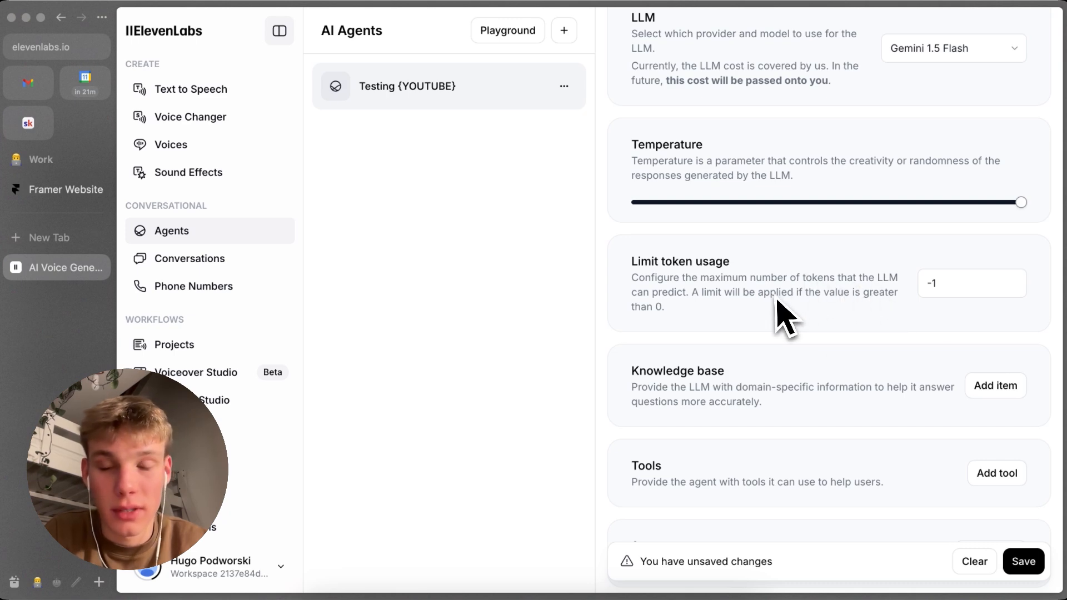
scroll(778, 306, "down", 1)
scroll(801, 350, "down", 1)
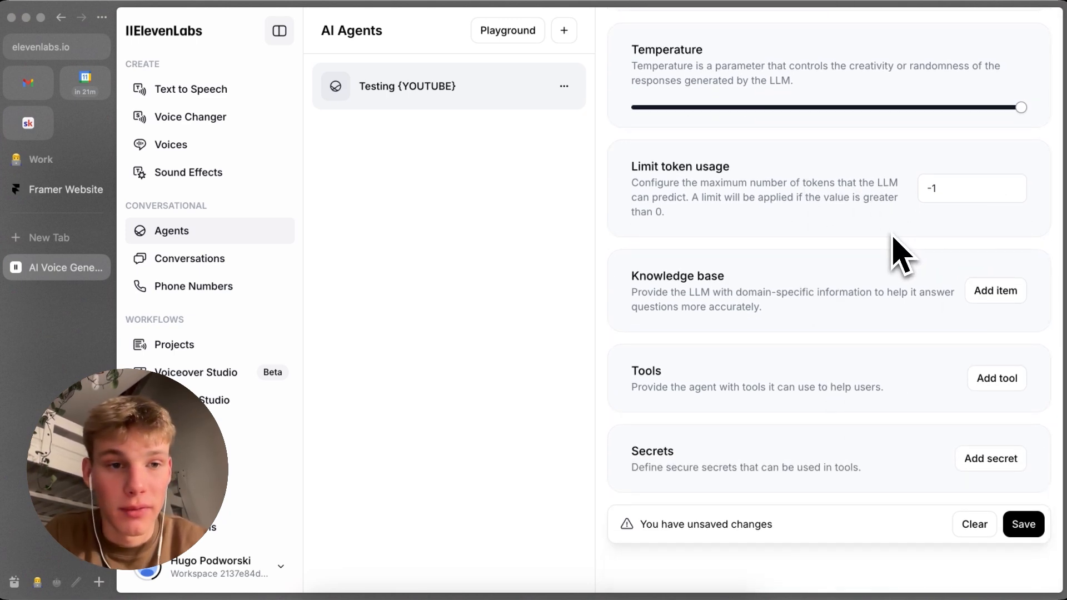
scroll(838, 269, "down", 1)
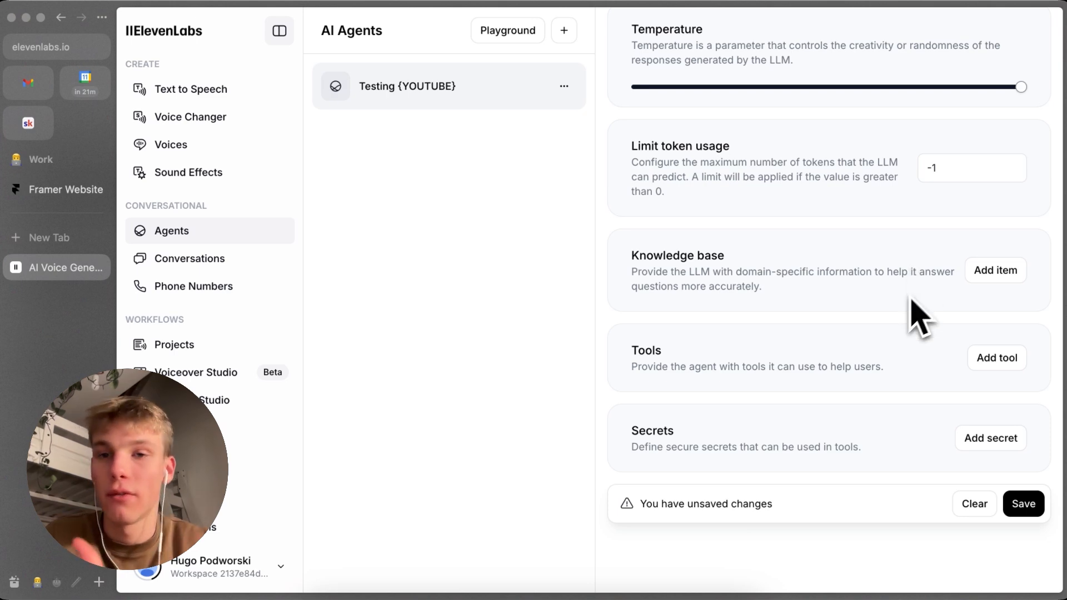
scroll(903, 306, "up", 1)
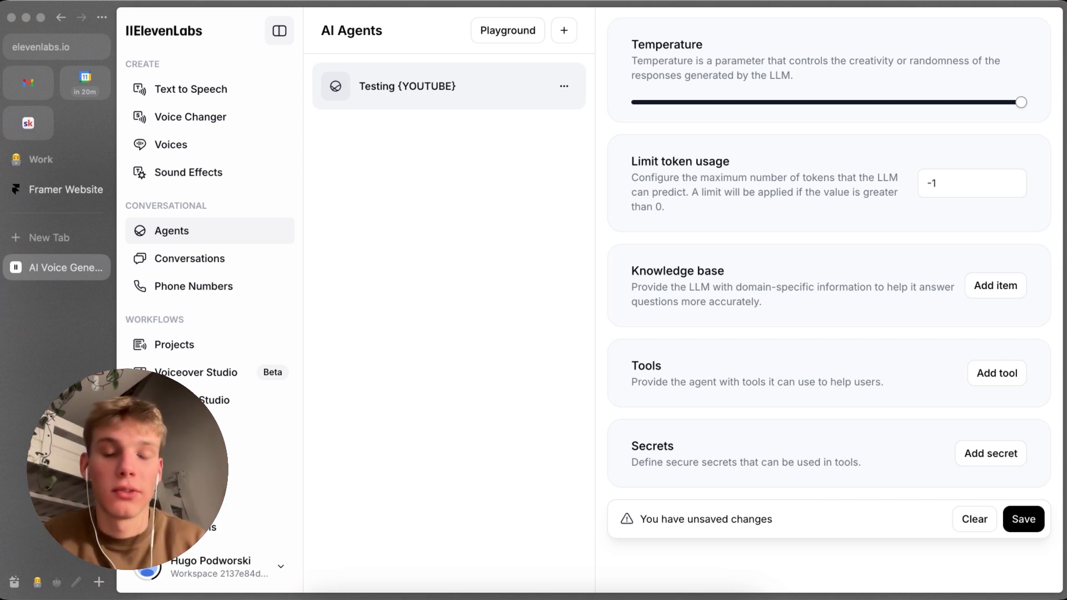
scroll(893, 294, "down", 1)
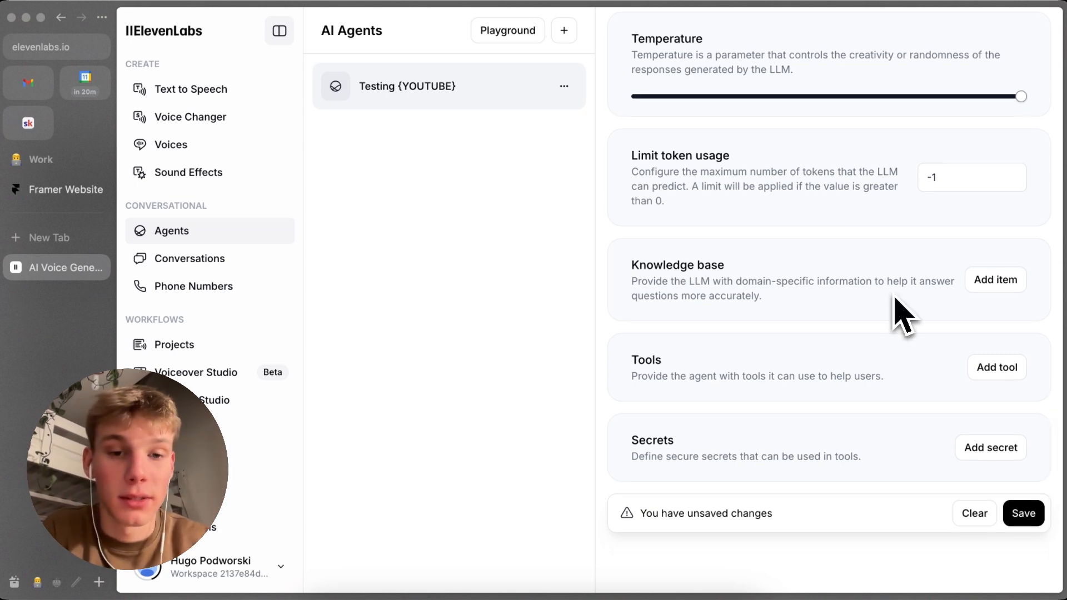
scroll(930, 356, "down", 1)
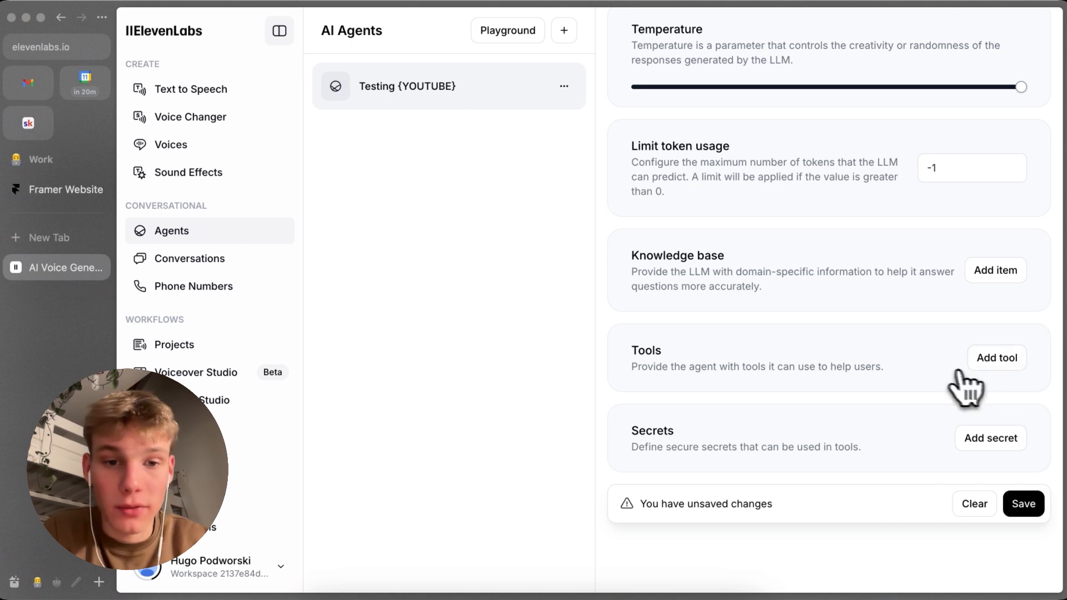
Step: Start a new webhook tool for the agent and set its request method to POST
left_click(989, 359)
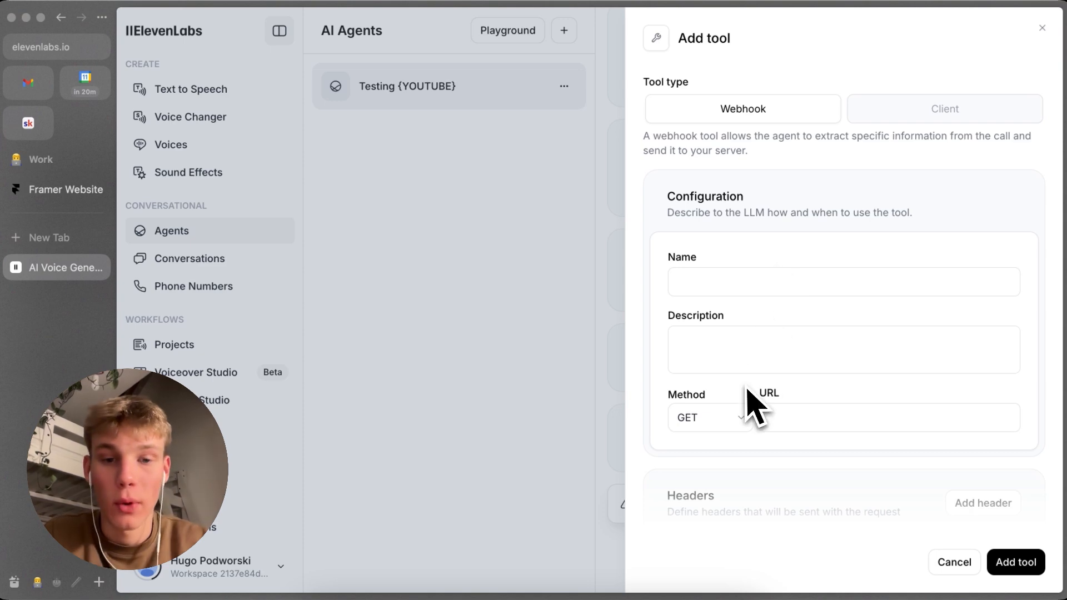
left_click(729, 424)
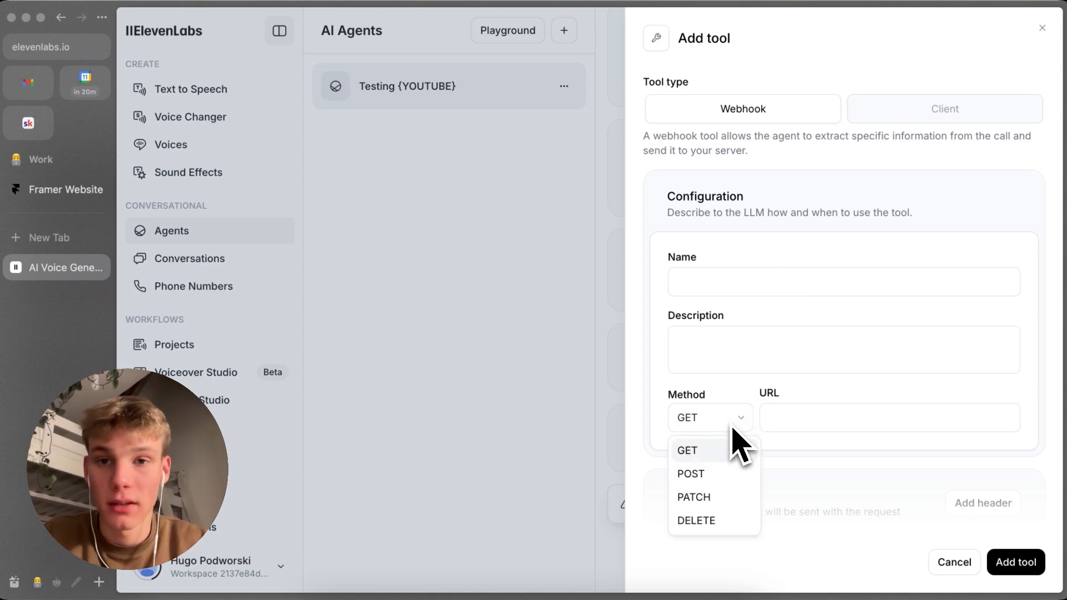
left_click(735, 473)
left_click(792, 422)
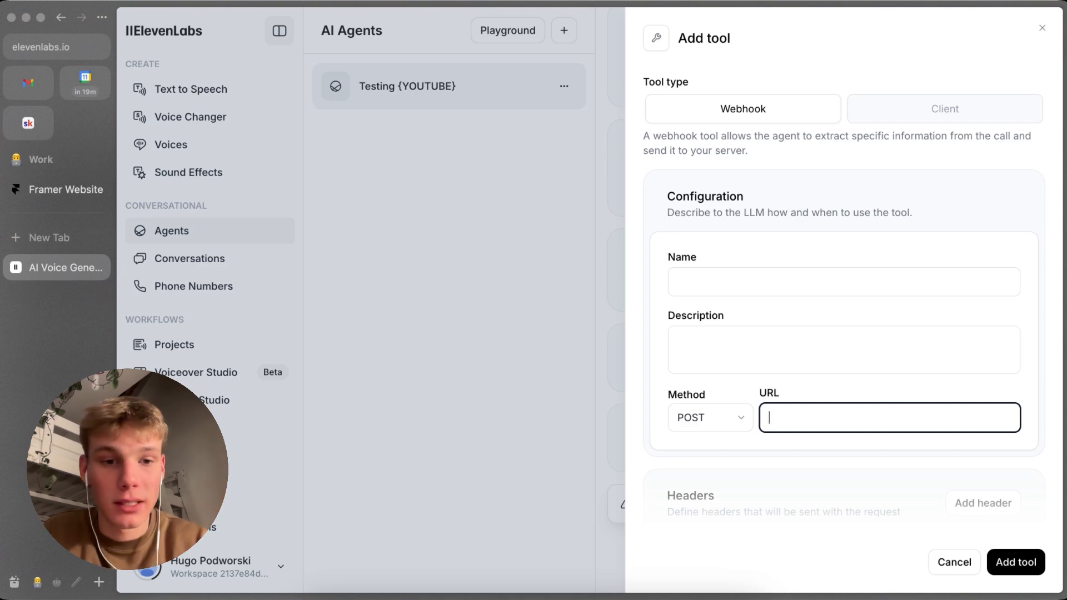
Step: Enter check_time as the name of the new webhook tool
scroll(804, 403, "down", 1)
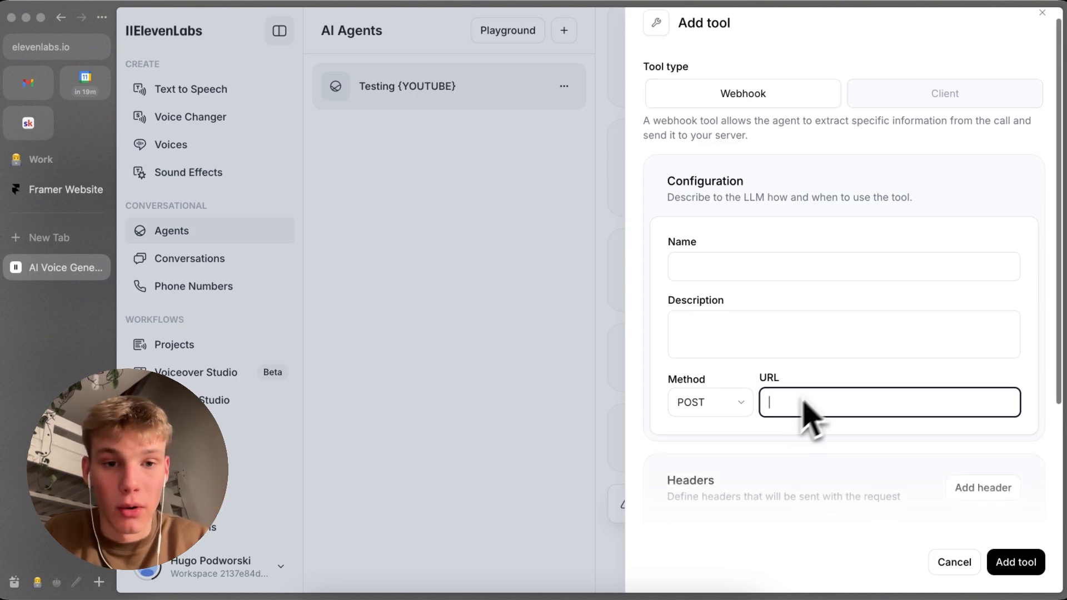
left_click(743, 314)
left_click(743, 268)
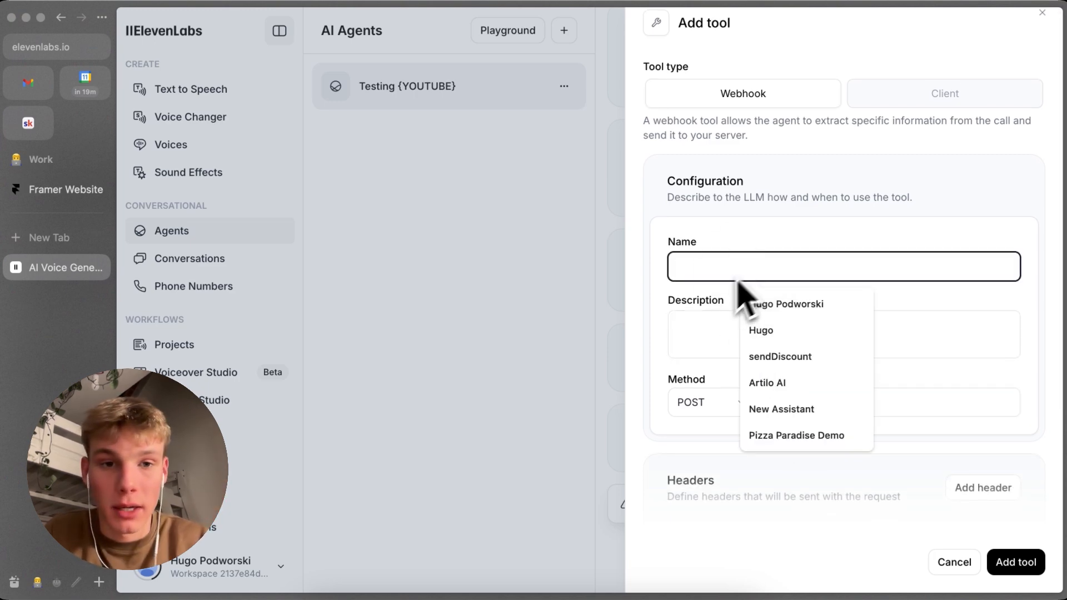
left_click(699, 332)
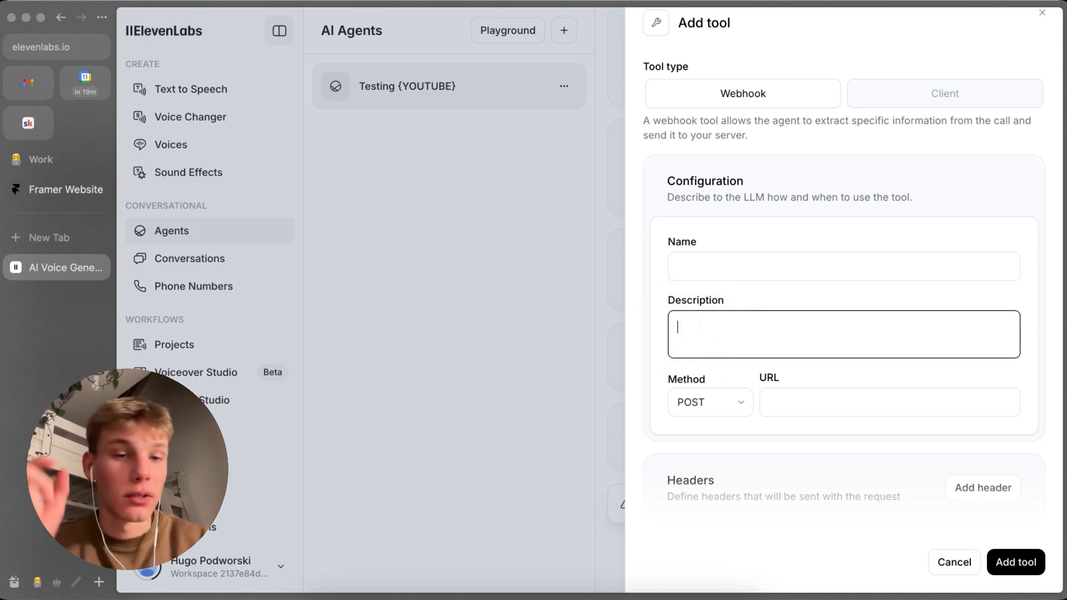
left_click(706, 267)
type("chec")
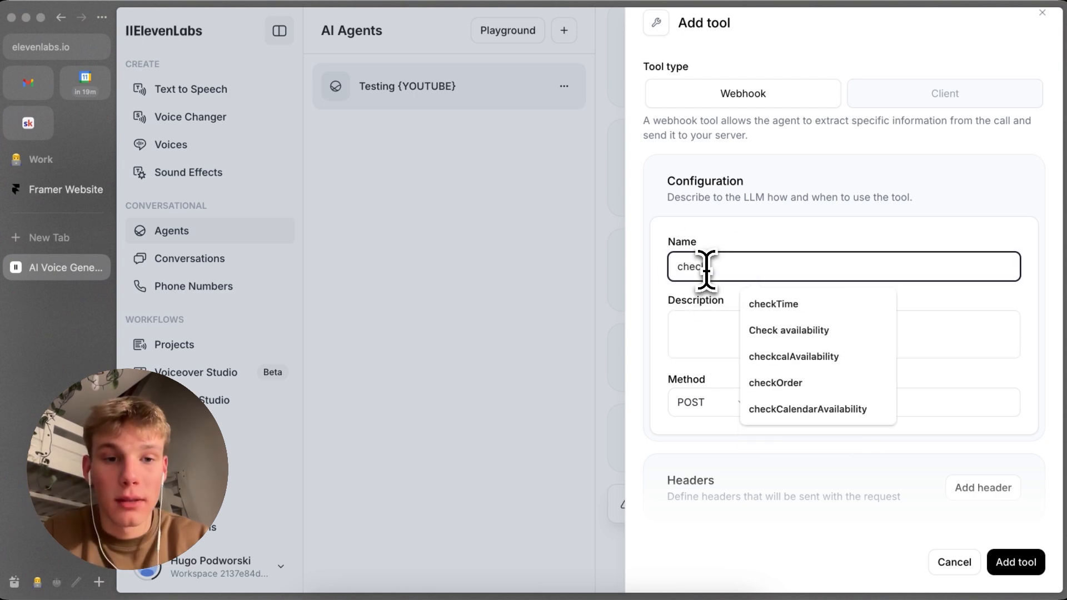
type("k_time")
key("Tab")
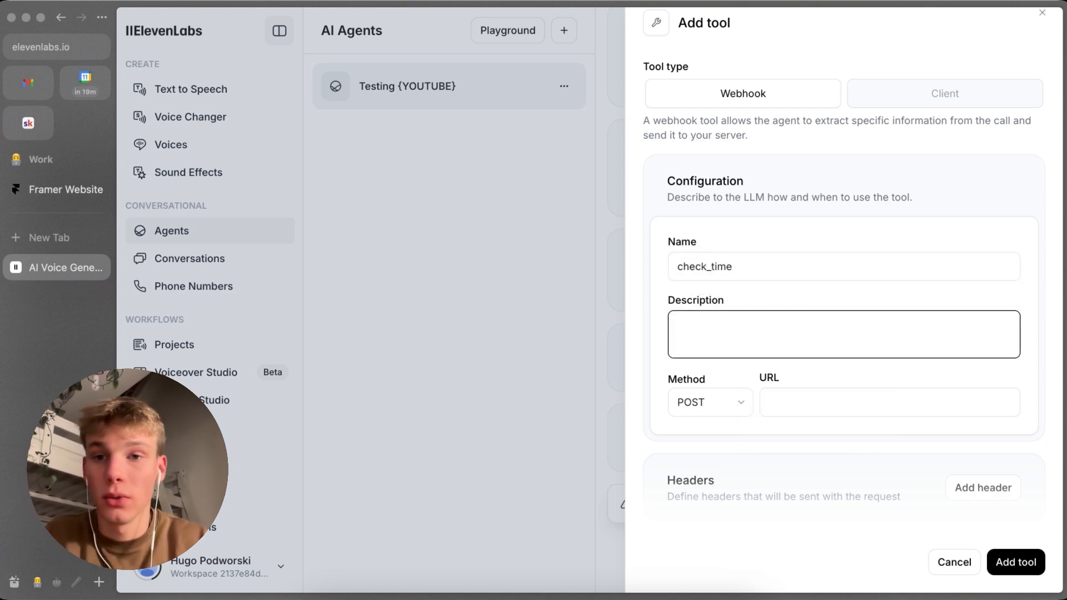
Step: Draft a secret named API_KEY_AIRTABLE for the agent's tools, leave its value empty and discard it
scroll(973, 509, "down", 5)
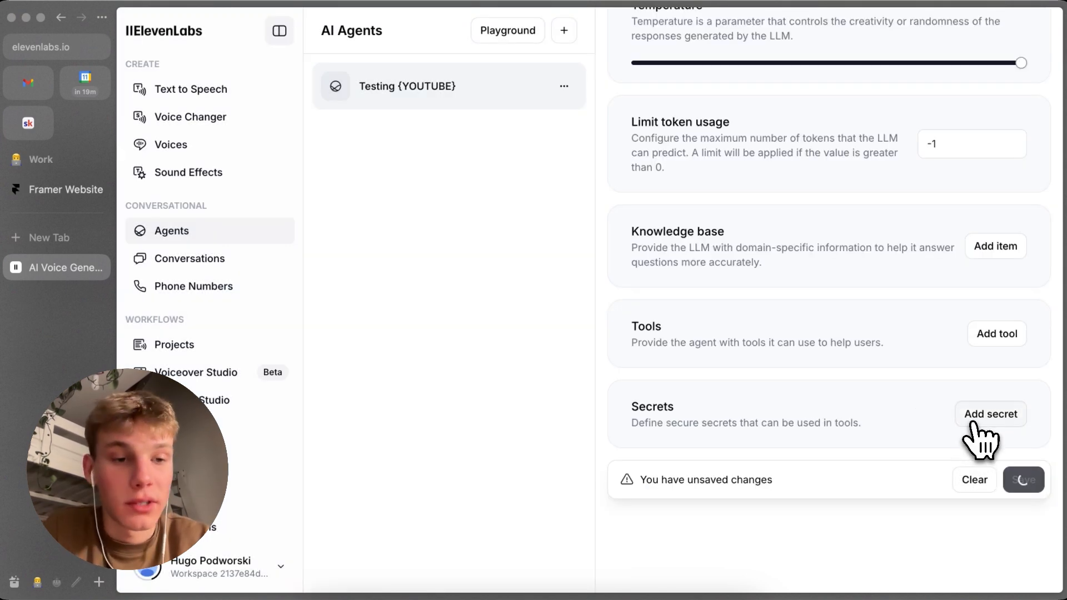
left_click(978, 424)
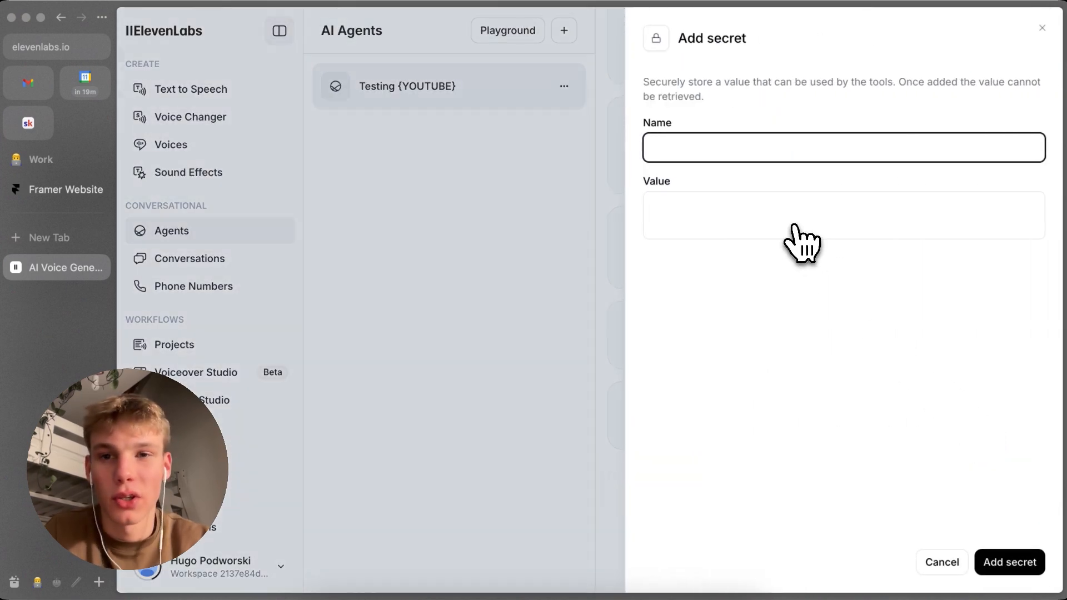
type("AP")
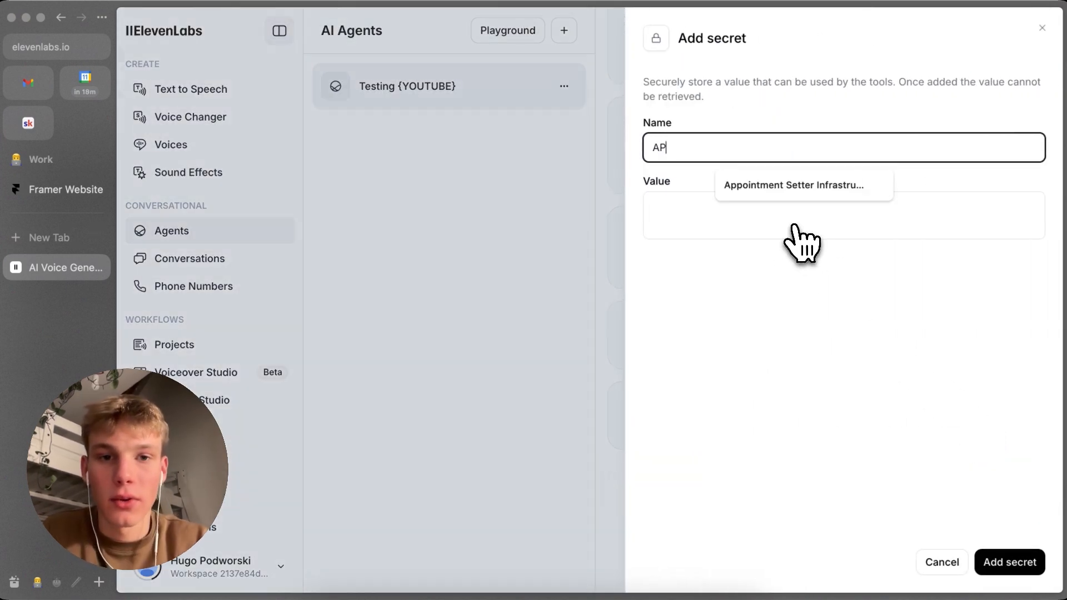
type("I_KEY_")
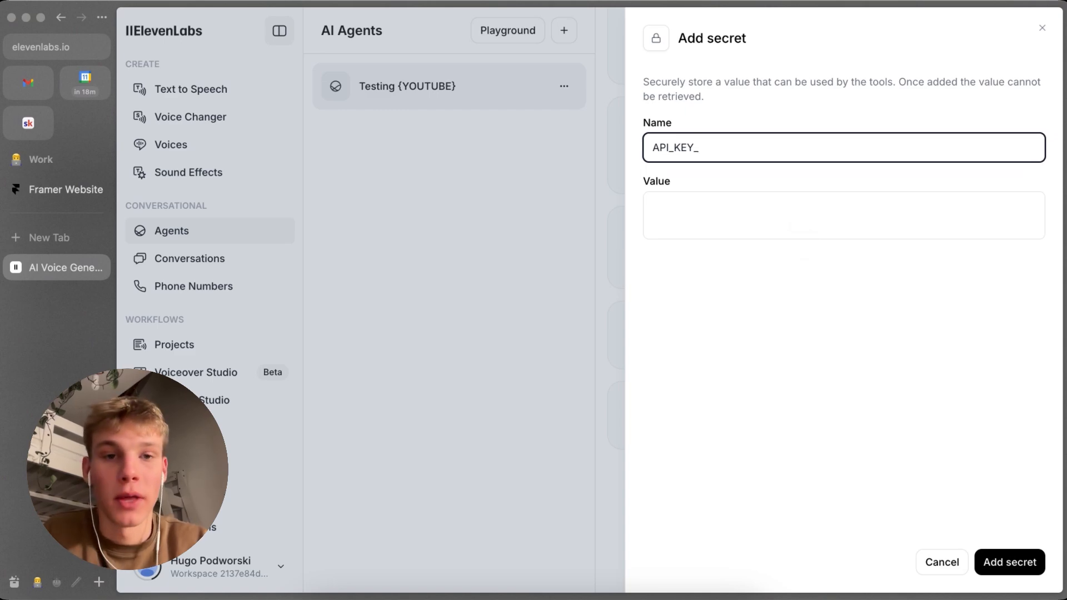
type("AIRTABLE")
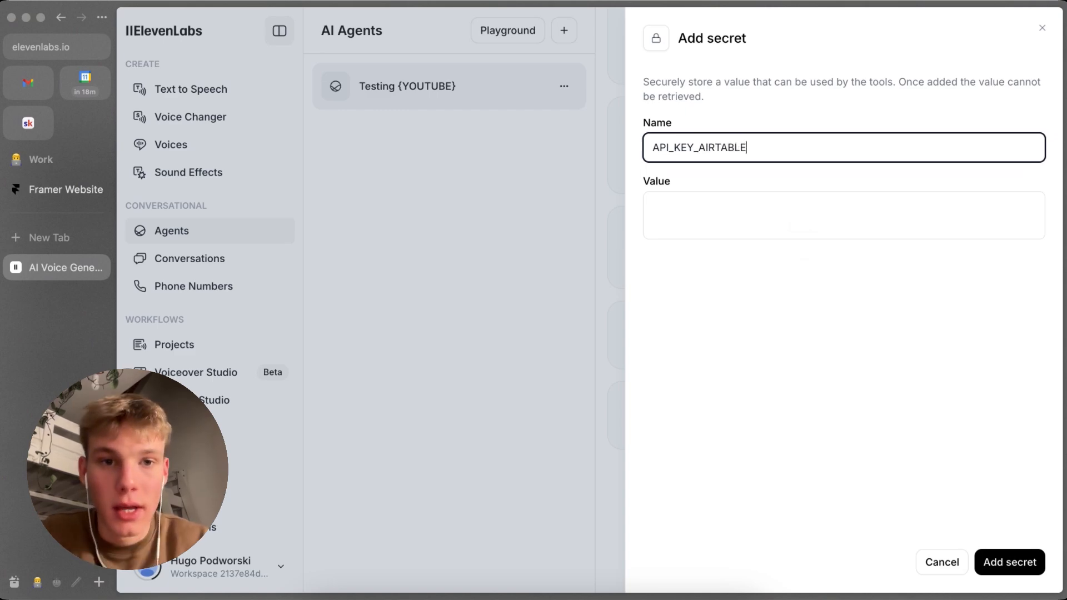
key("Tab")
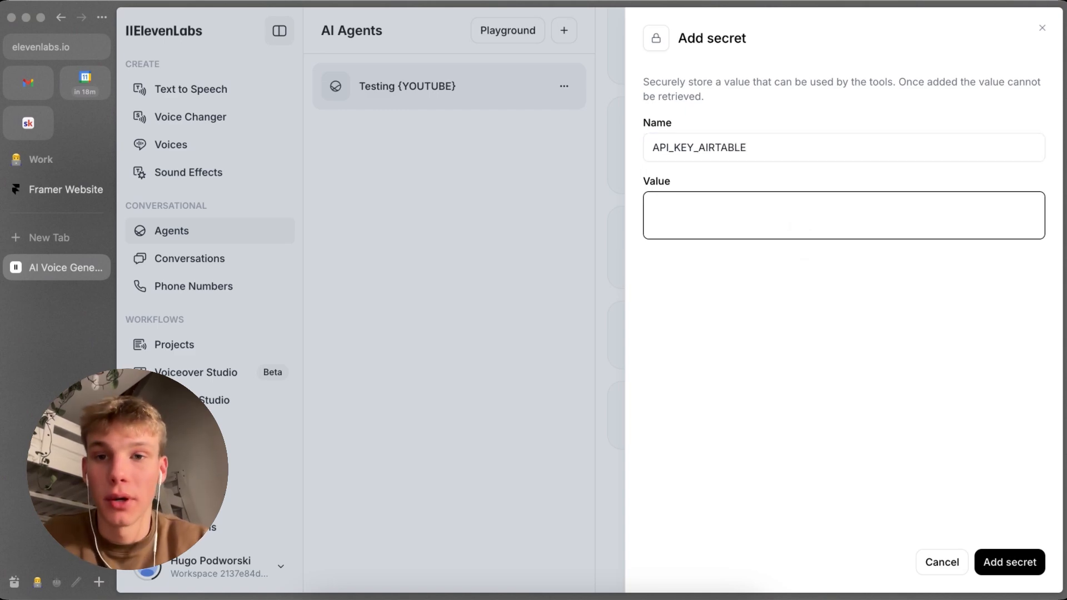
left_click(1042, 27)
Step: Start another webhook tool draft and add a header of type Secret to it
left_click(995, 335)
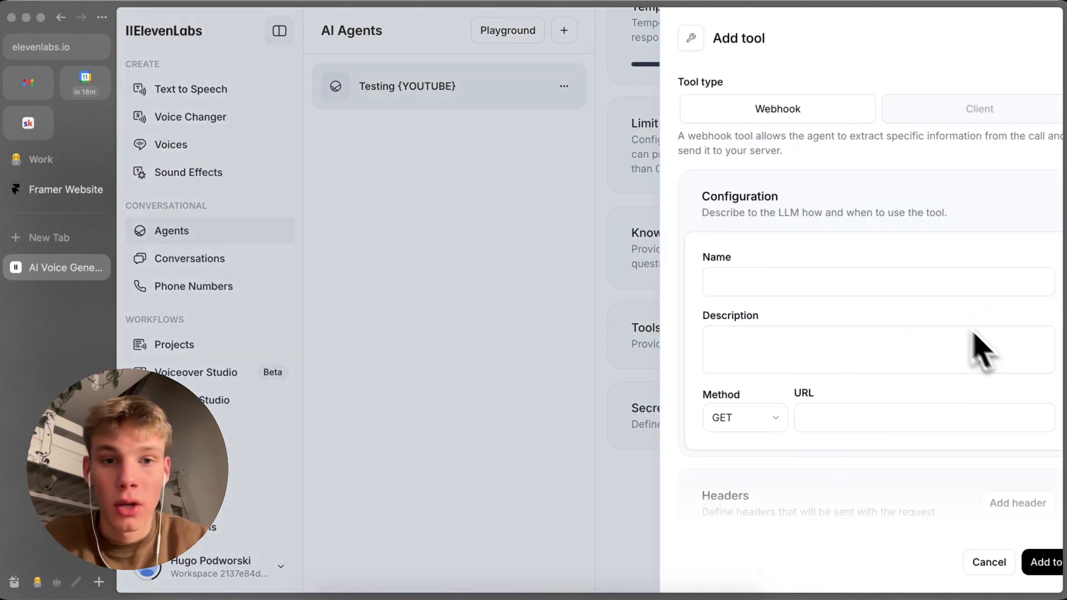
scroll(824, 376, "down", 2)
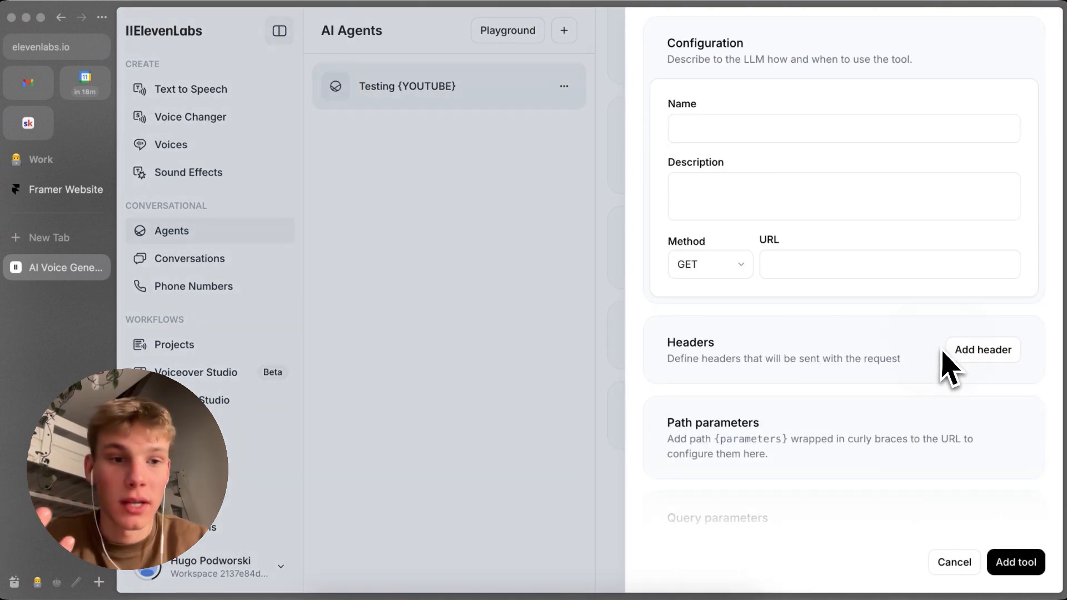
left_click(970, 356)
scroll(839, 470, "down", 1)
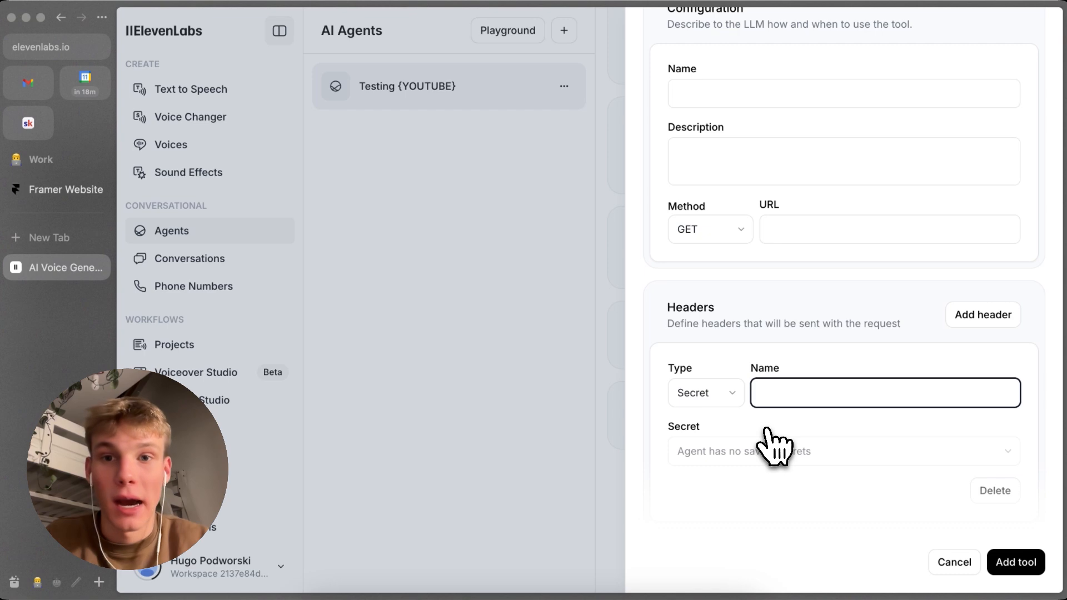
scroll(1001, 222, "up", 4)
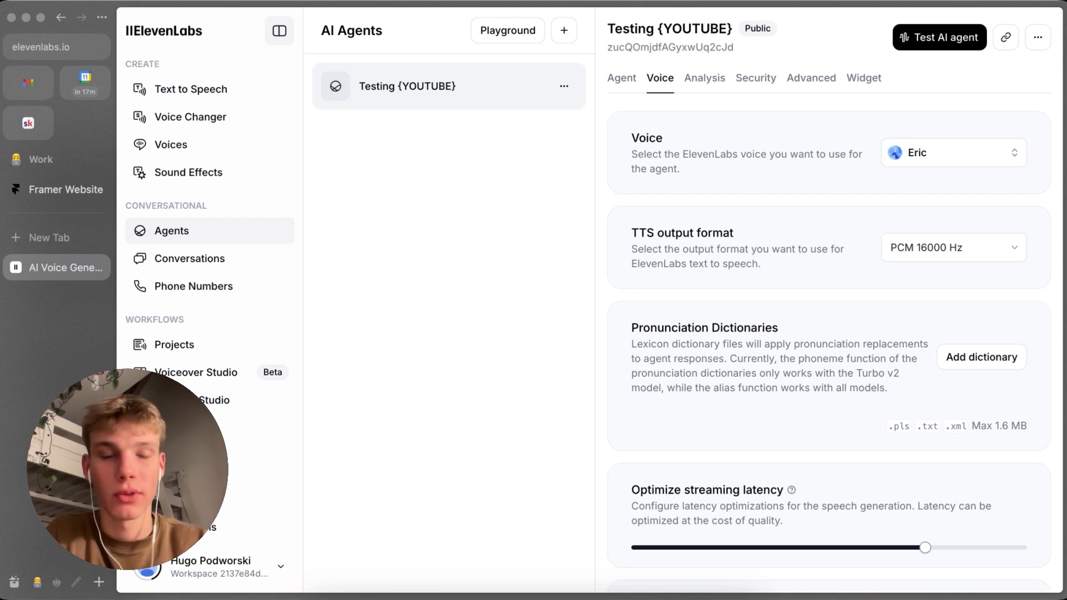
Step: Browse the voices offered for the agent and go to the voice library to find more
scroll(726, 170, "down", 1)
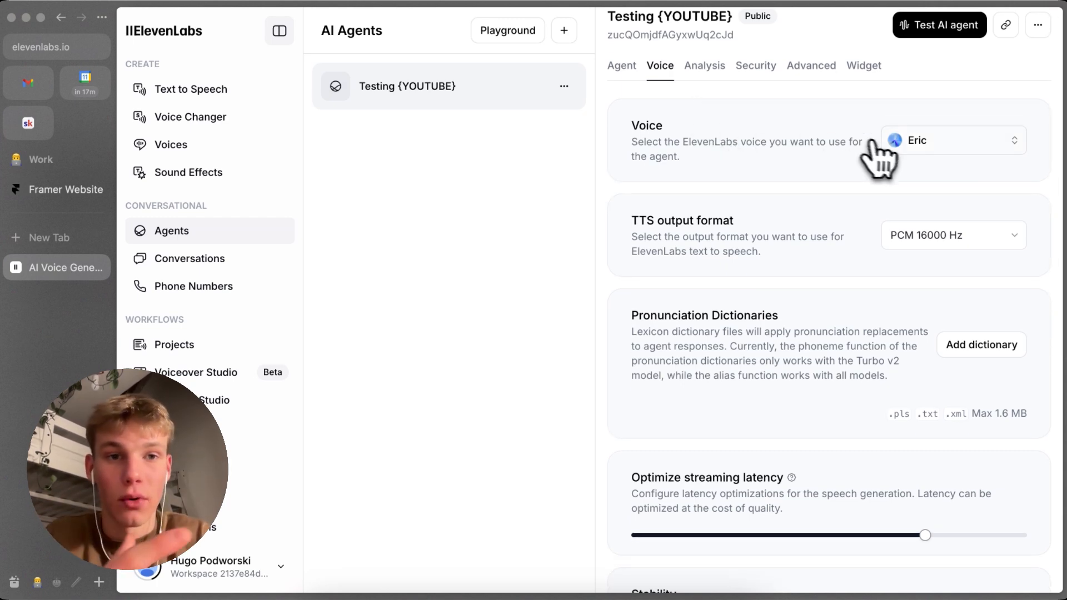
left_click(910, 143)
scroll(809, 309, "down", 1)
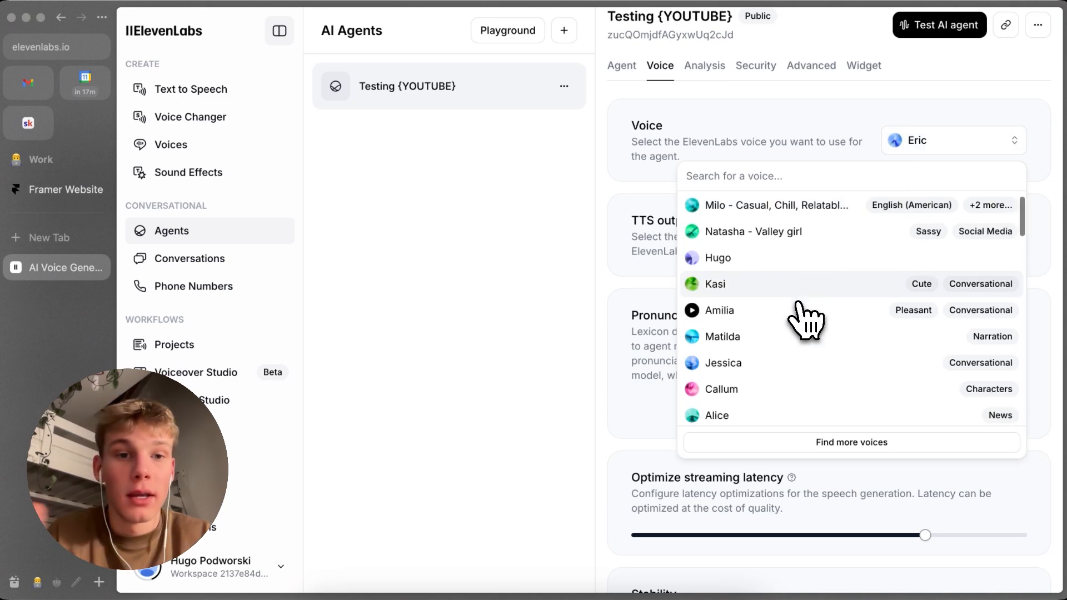
scroll(798, 304, "up", 1)
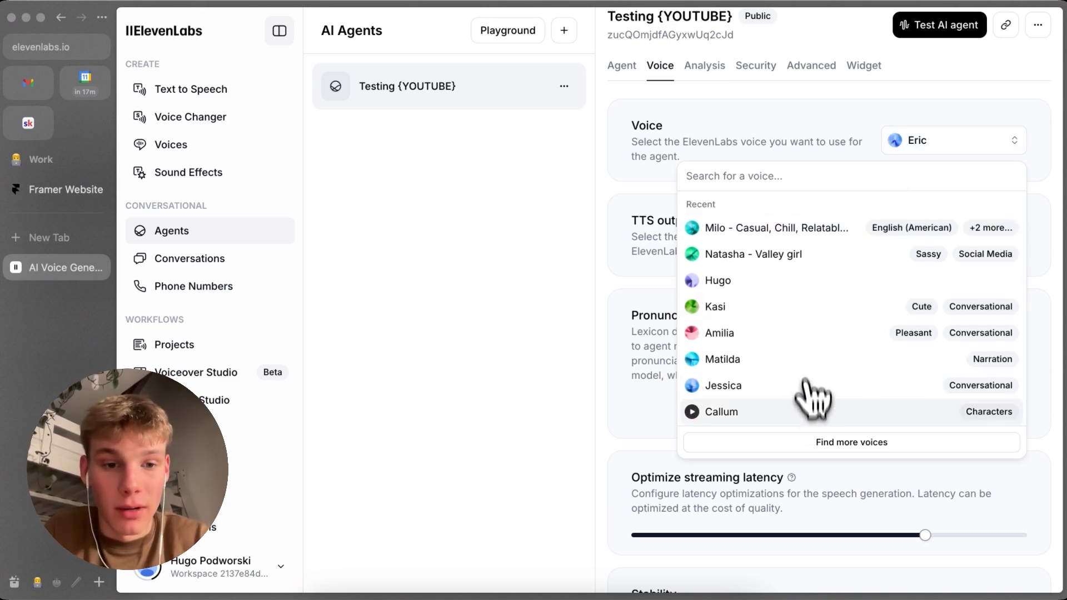
left_click(820, 441)
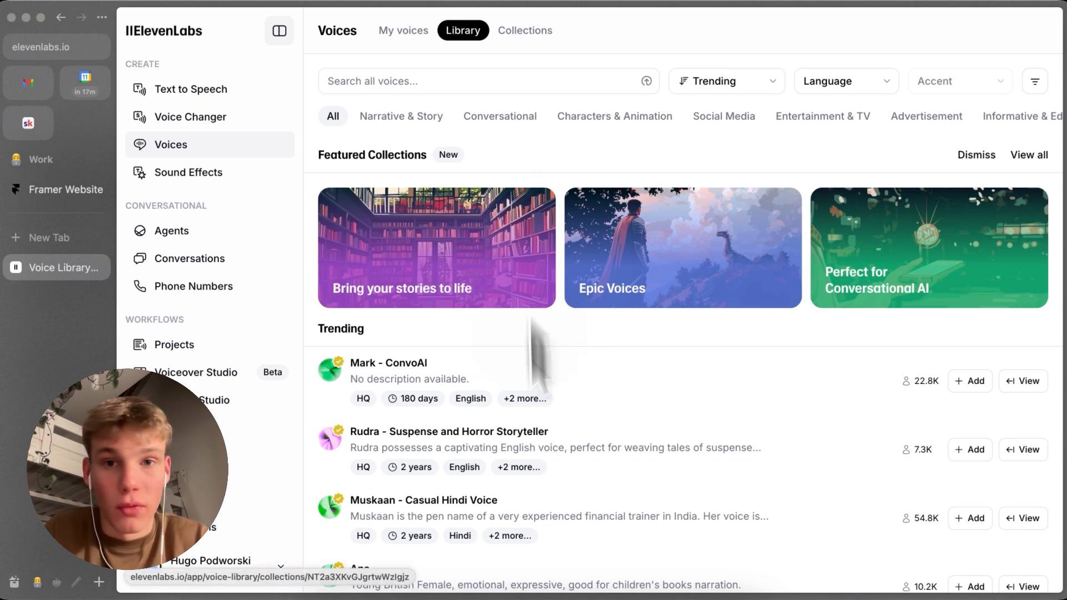
Step: Preview the trending voice Mark - ConvoAI, add it from the library and pause the preview
left_click(464, 78)
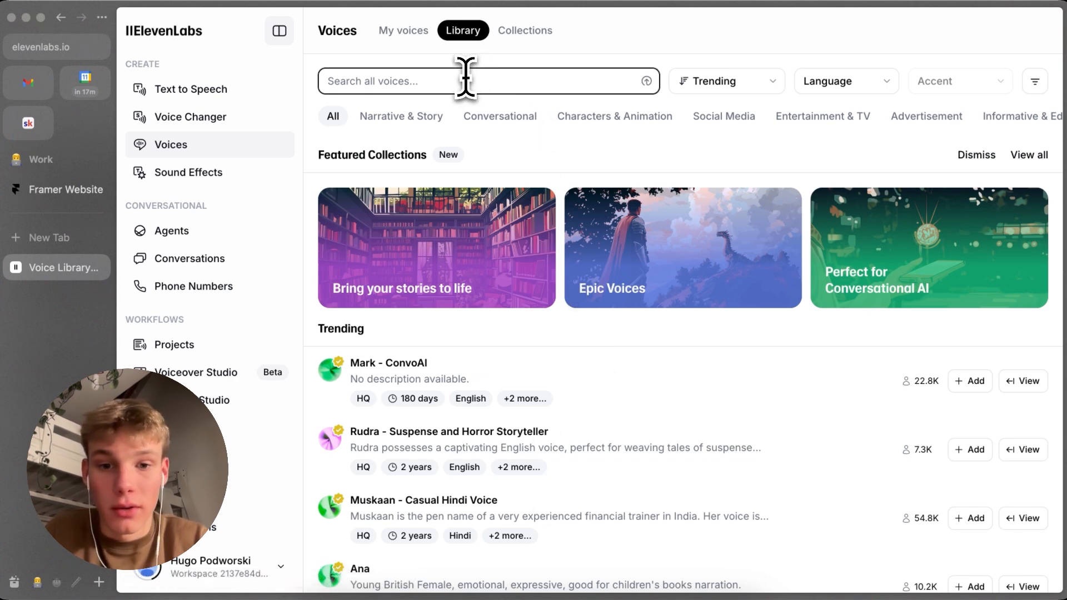
scroll(416, 250, "down", 3)
left_click(331, 268)
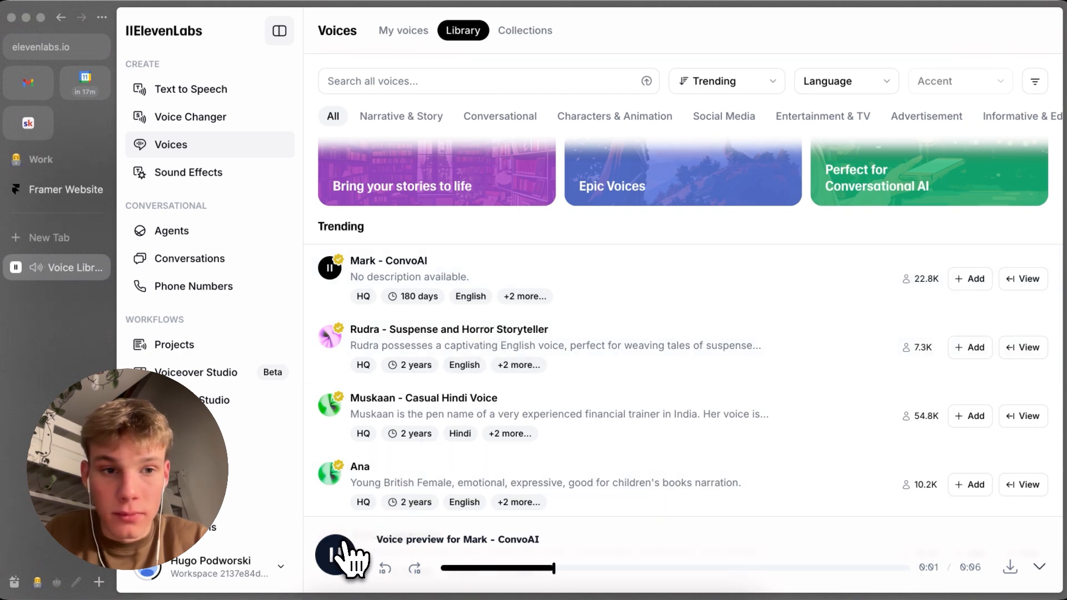
left_click(977, 280)
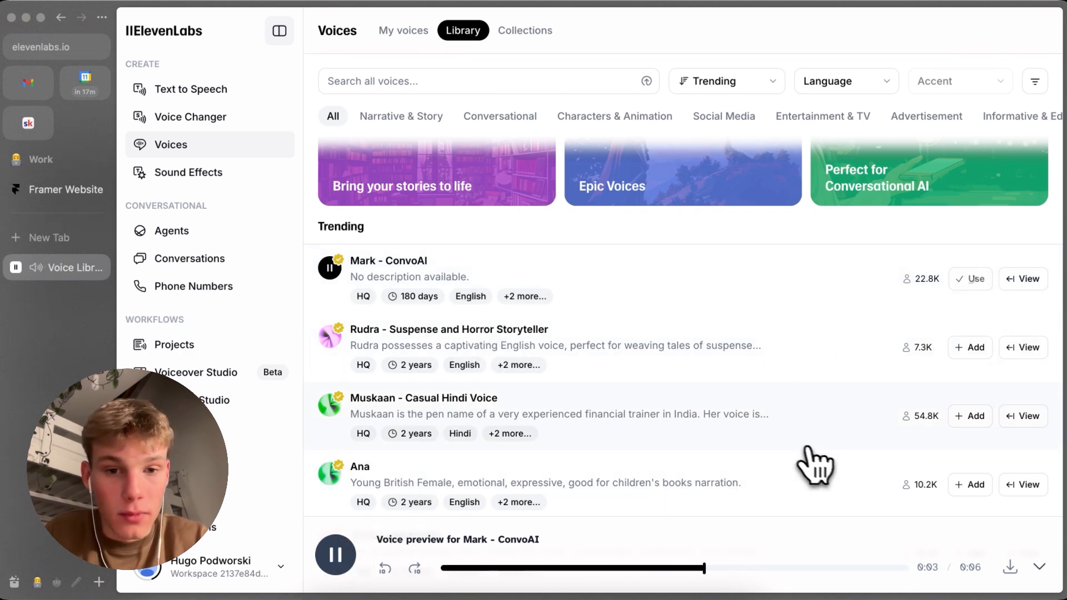
left_click(334, 563)
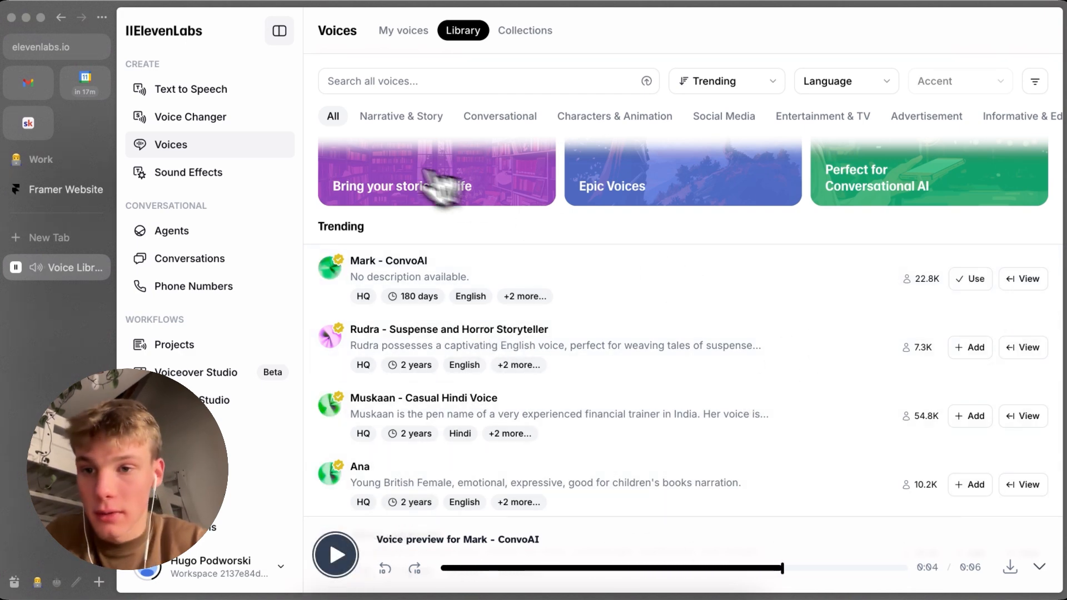
Step: Go back to the agent from the voice library and choose Mark - ConvoAI as its voice
left_click(959, 279)
left_click(943, 165)
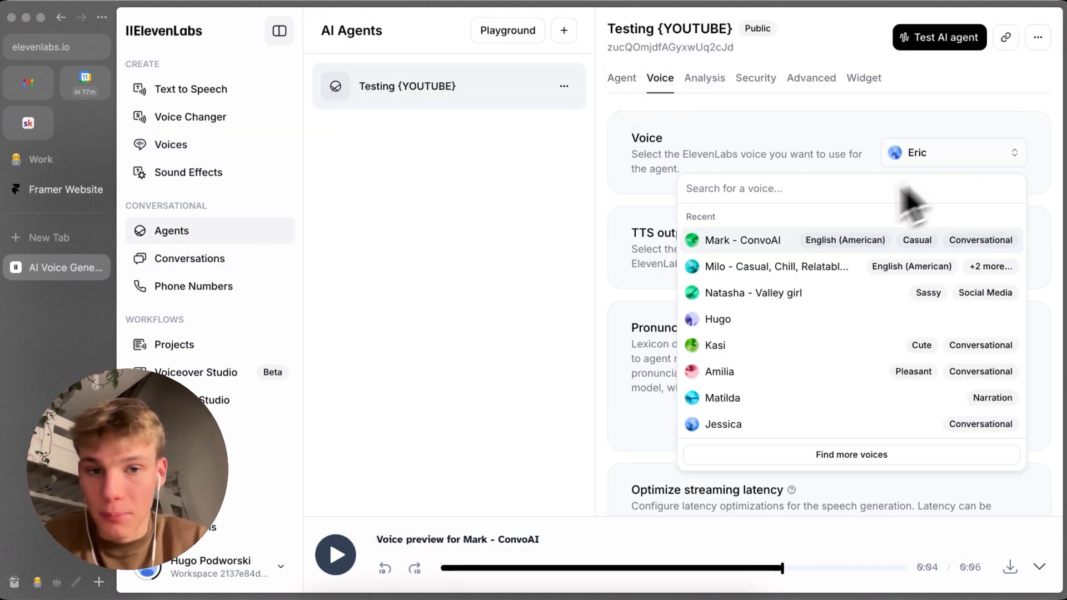
left_click(739, 240)
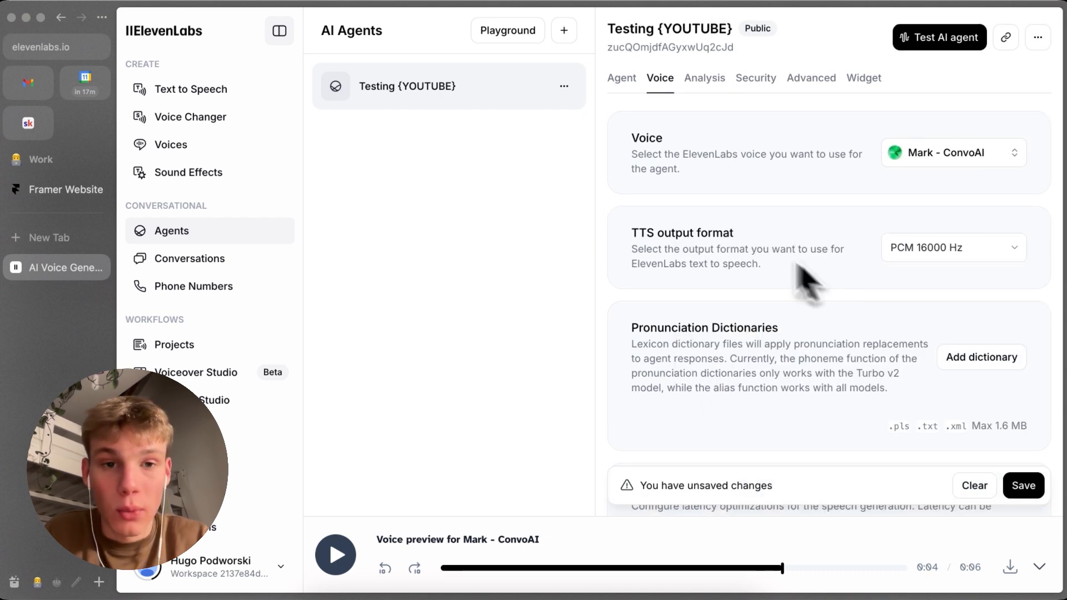
Step: Set the agent's TTS output format to μ-law 8000 Hz
left_click(925, 248)
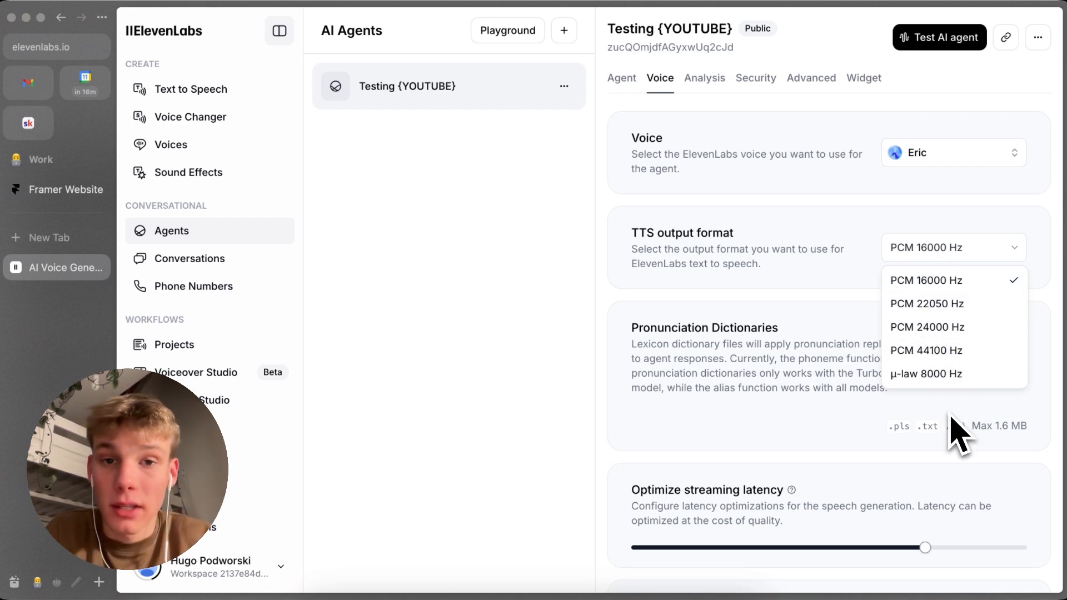
left_click(967, 375)
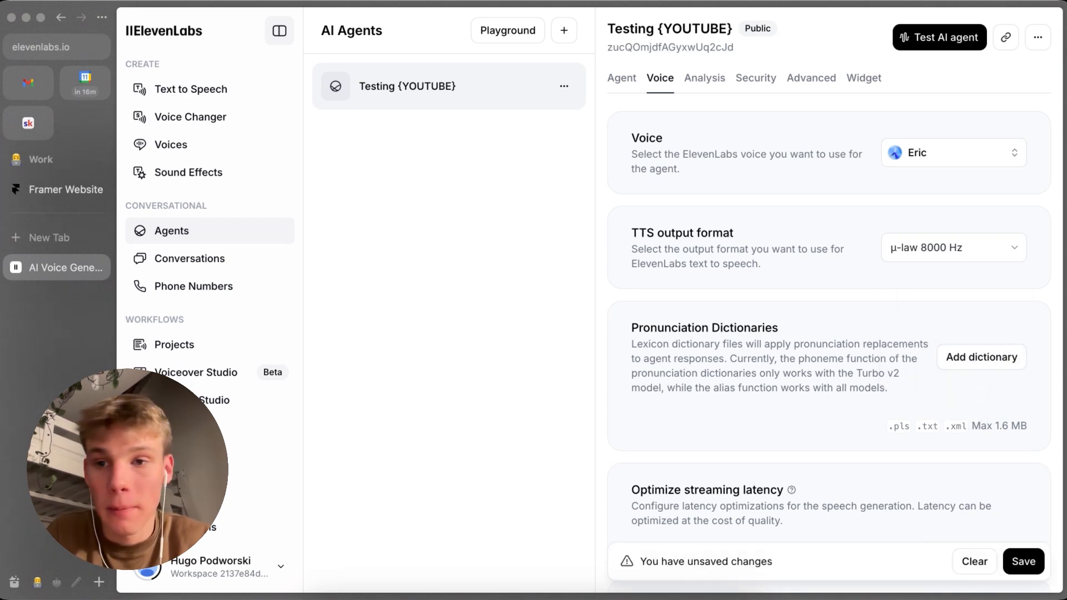
left_click(963, 252)
left_click(836, 295)
Step: Lower the agent's streaming latency optimization to the middle of its range
scroll(722, 370, "down", 2)
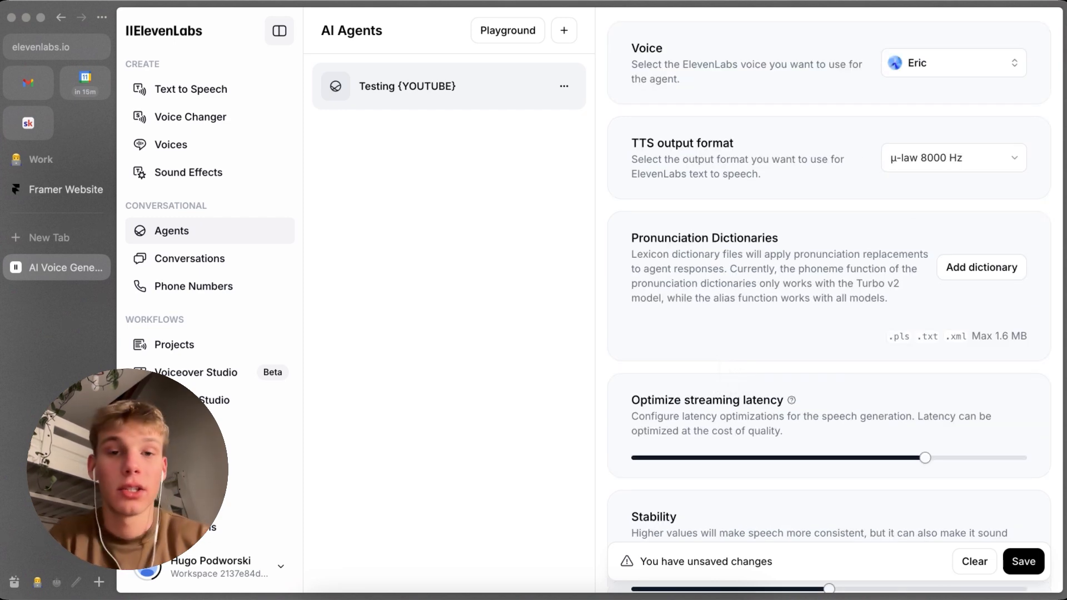
scroll(728, 376, "up", 2)
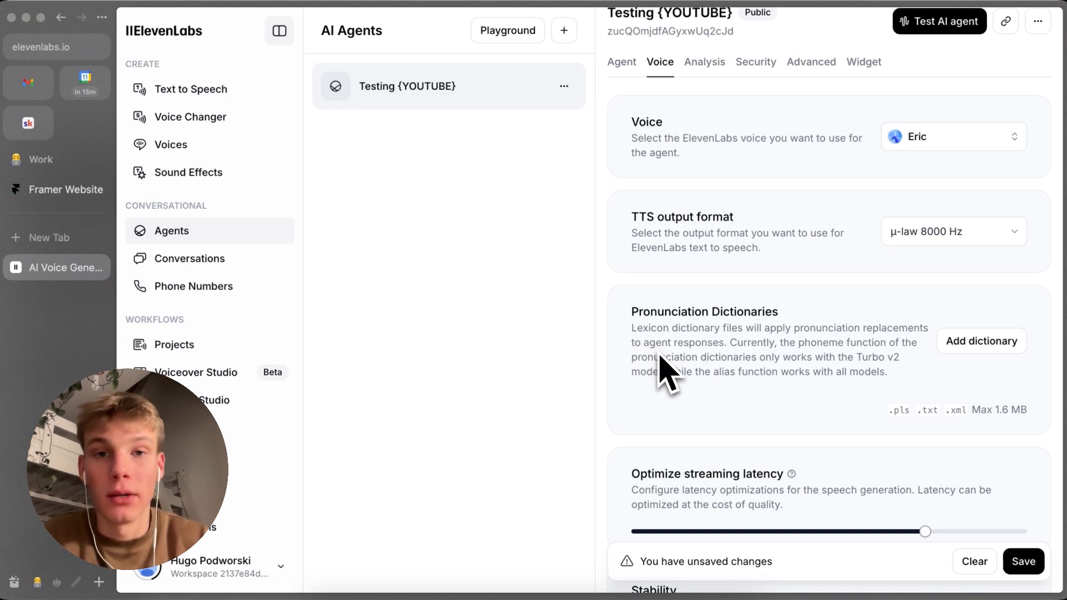
scroll(682, 342, "down", 1)
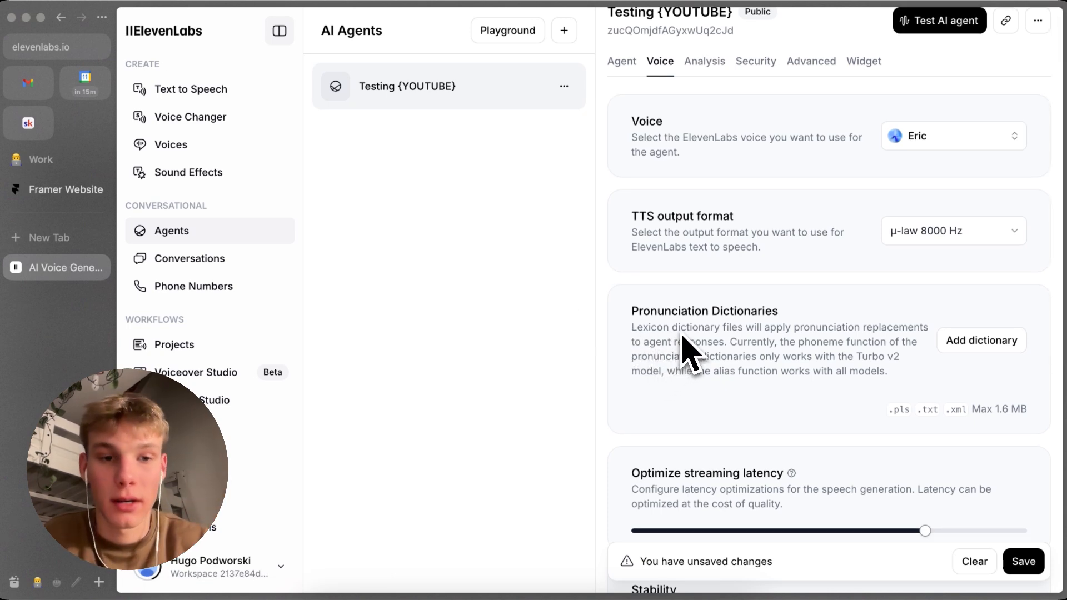
scroll(806, 339, "down", 1)
scroll(916, 318, "down", 6)
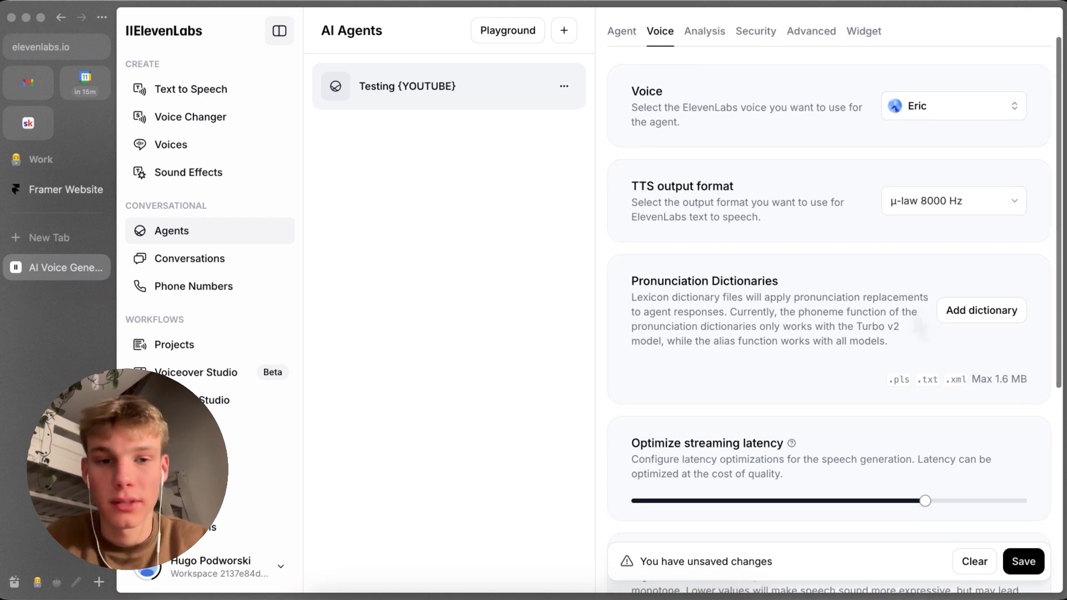
scroll(849, 332, "up", 1)
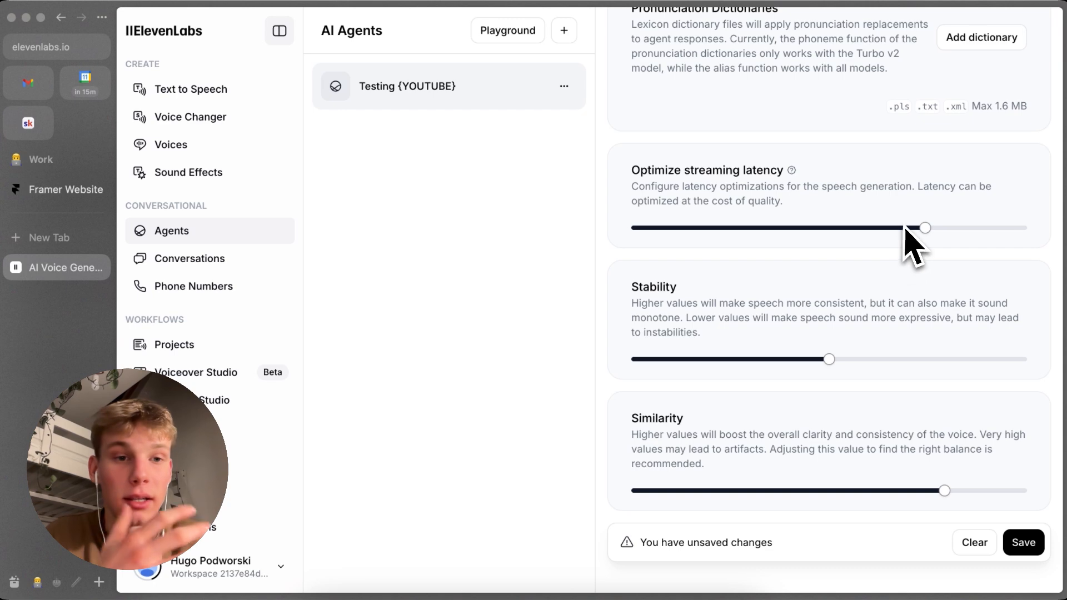
left_click_drag(926, 229, 713, 236)
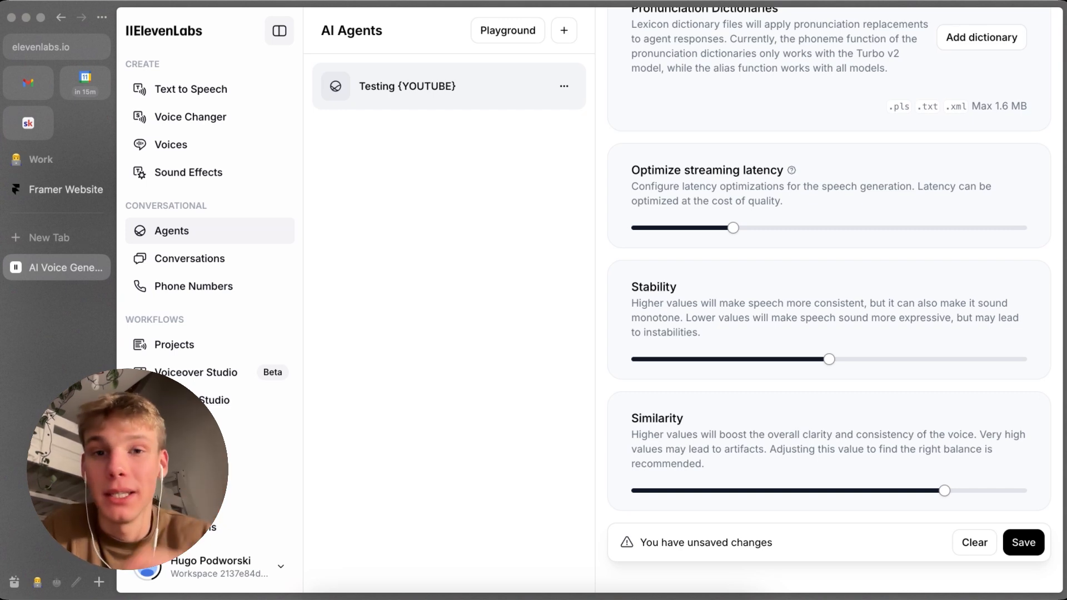
scroll(817, 225, "down", 2)
left_click(831, 165)
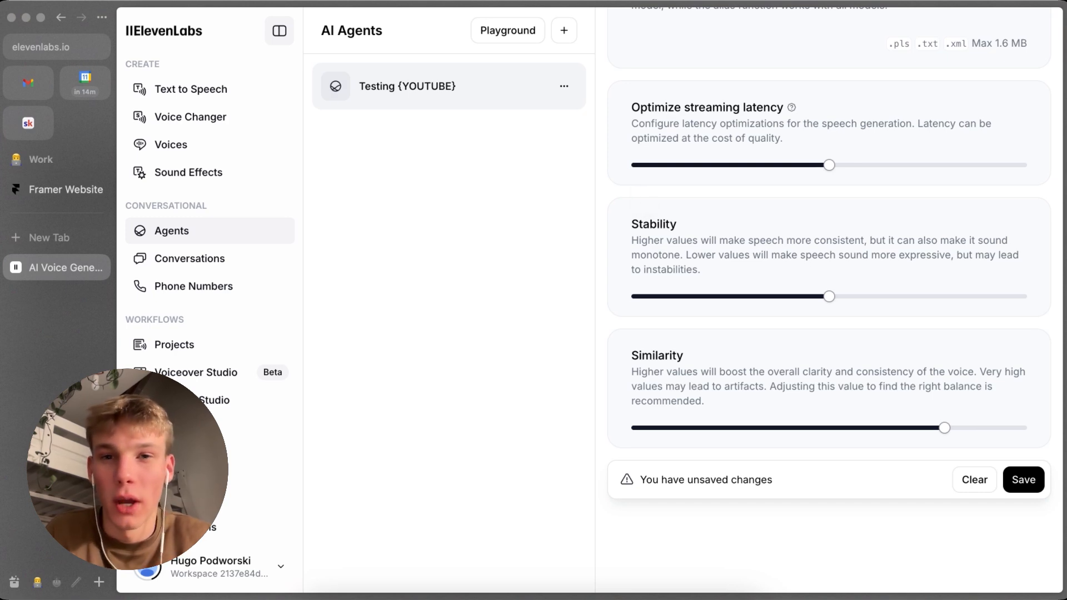
Step: Try the voice Stability at 0.05 and near its maximum, and return it to the middle of its range
left_click(650, 296)
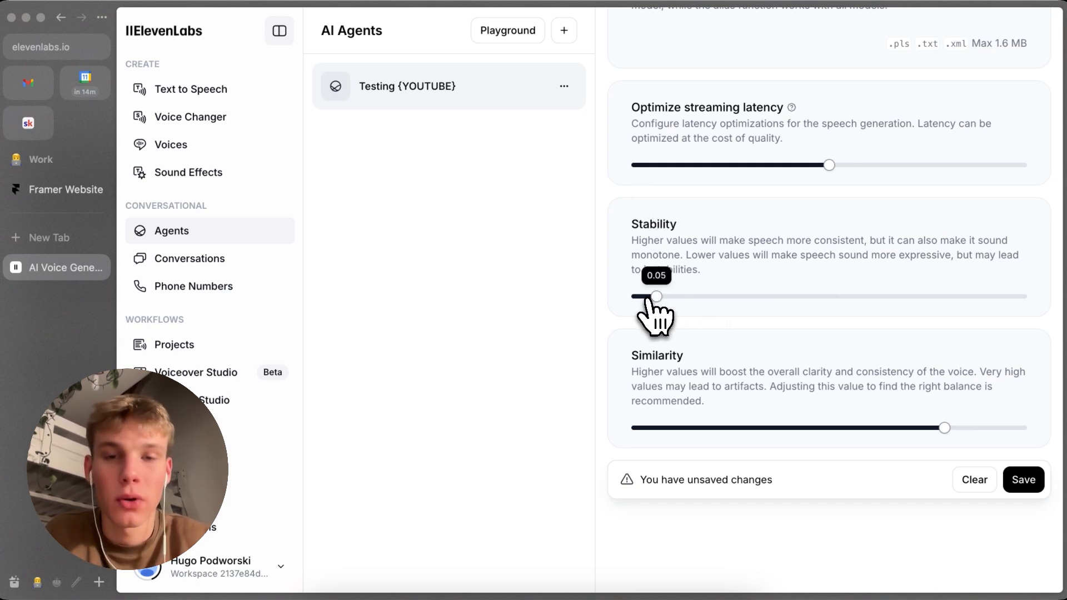
left_click_drag(951, 297, 1022, 296)
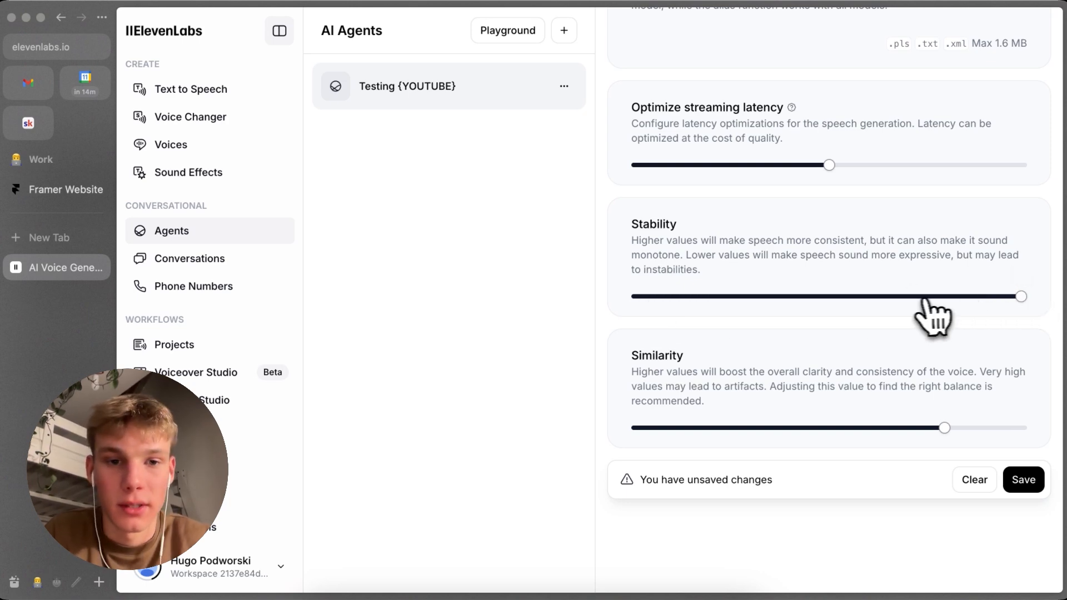
left_click(831, 297)
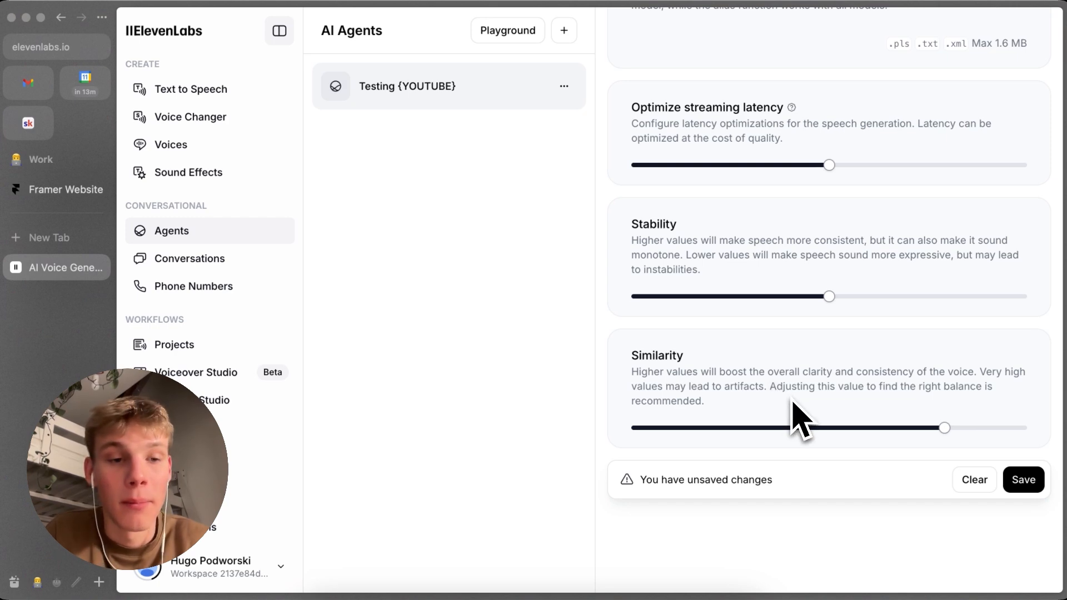
Step: Set the voice Similarity to 0.75 and save the agent's voice settings
mouse_move(944, 428)
left_click_drag(945, 428, 838, 428)
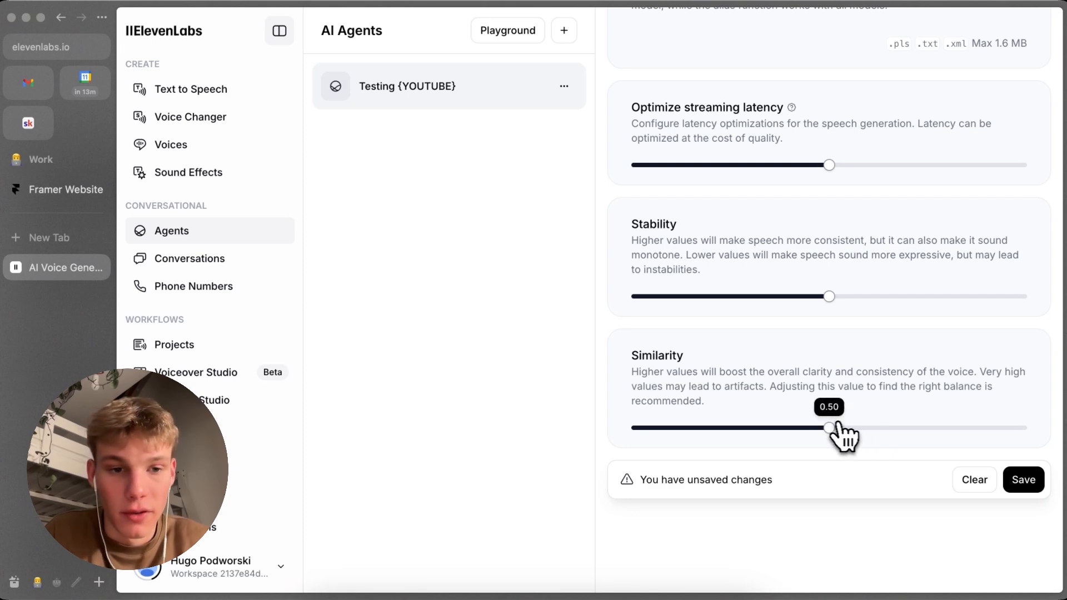
left_click_drag(896, 429, 924, 428)
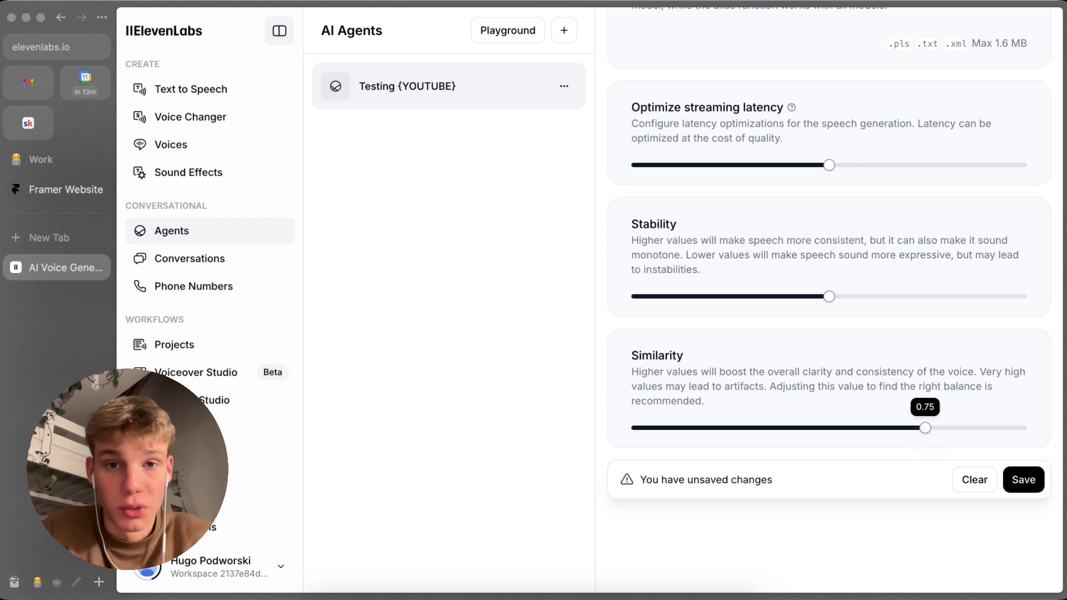
scroll(933, 453, "up", 1)
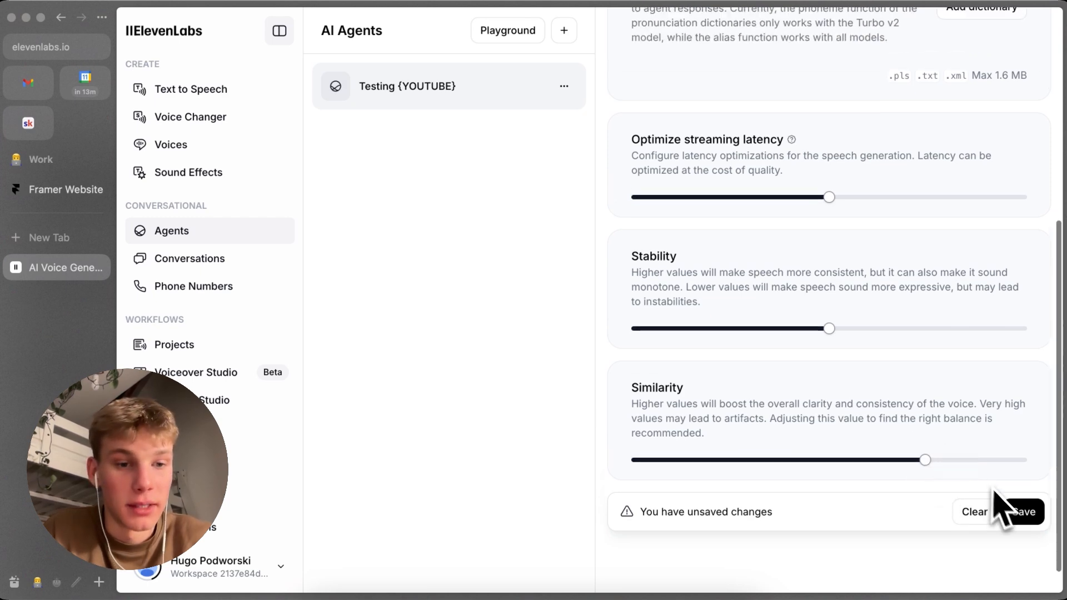
left_click(1023, 512)
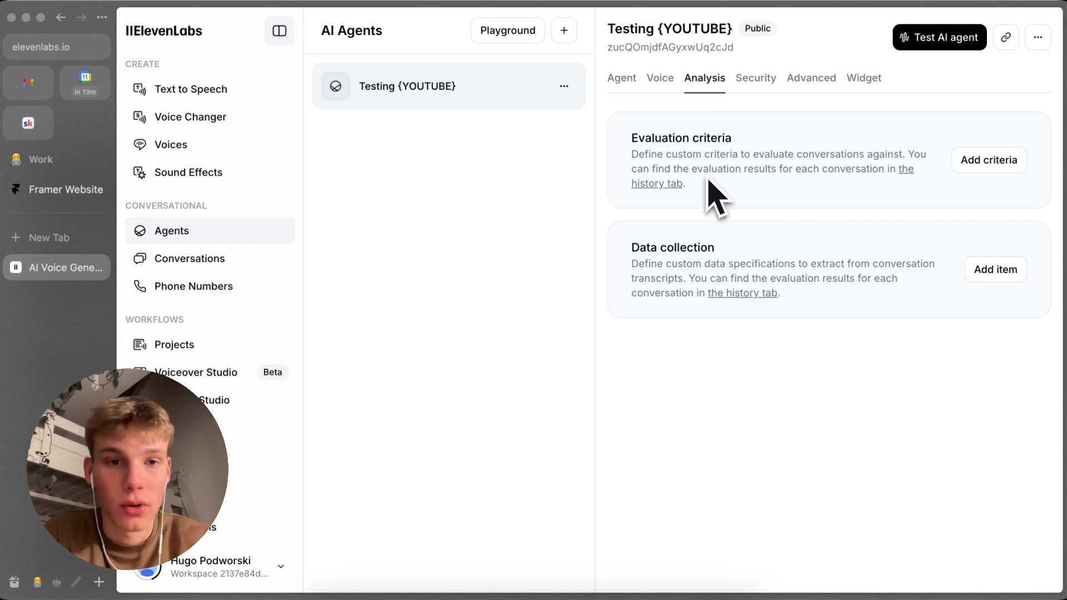
Step: Look at the blank form for a new evaluation criterion in the agent's analysis settings and close it without entering anything
left_click(989, 159)
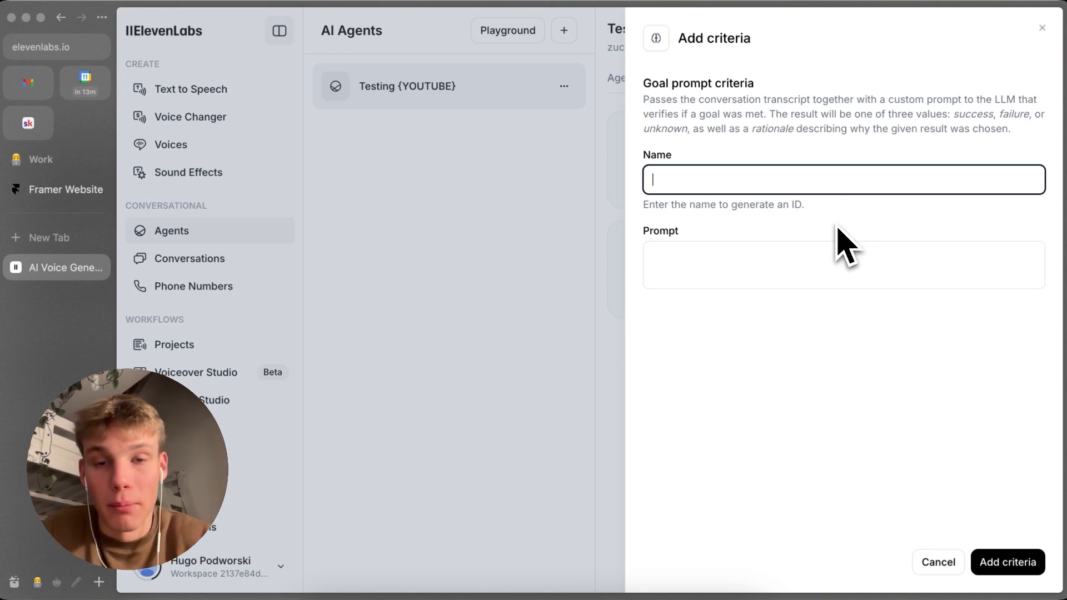
left_click(1042, 29)
left_click(817, 282)
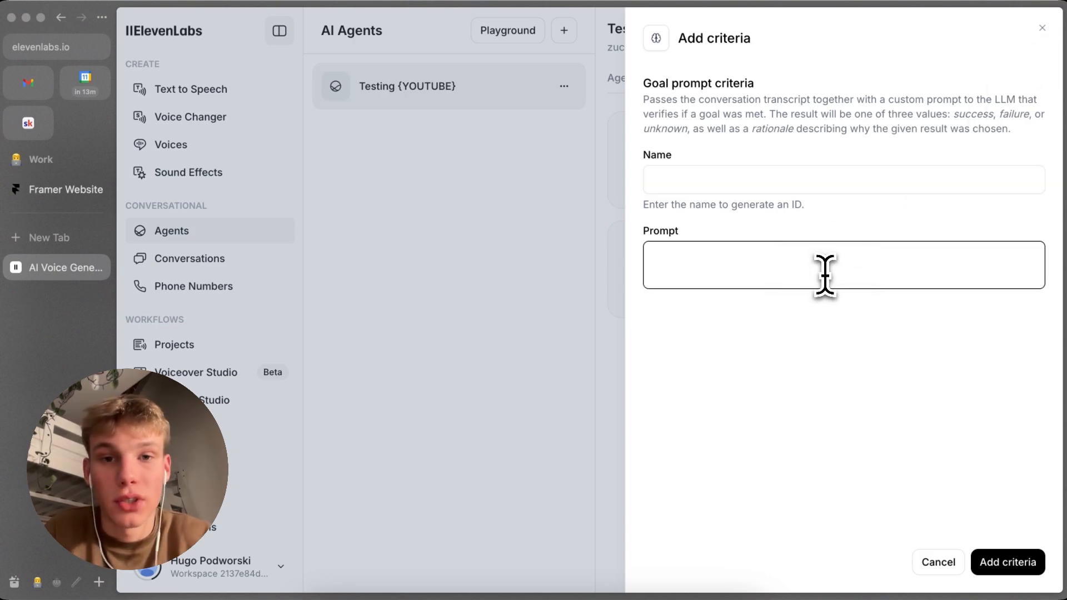
left_click(1048, 38)
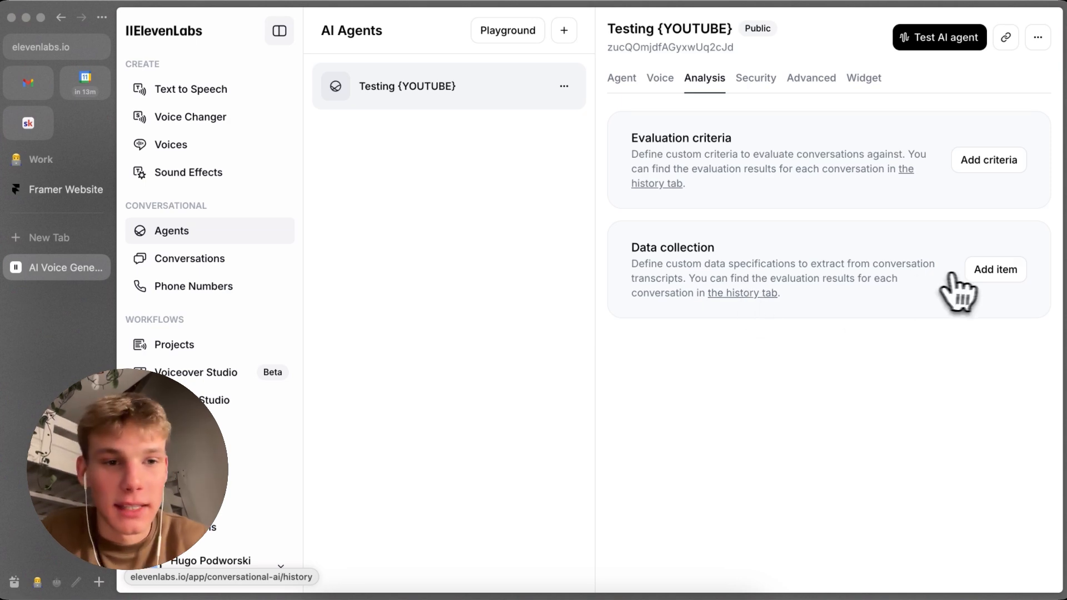
Step: Draft a String data collection item with identifier Date and description "the date of the reservation", and discard it
left_click(977, 274)
left_click(754, 107)
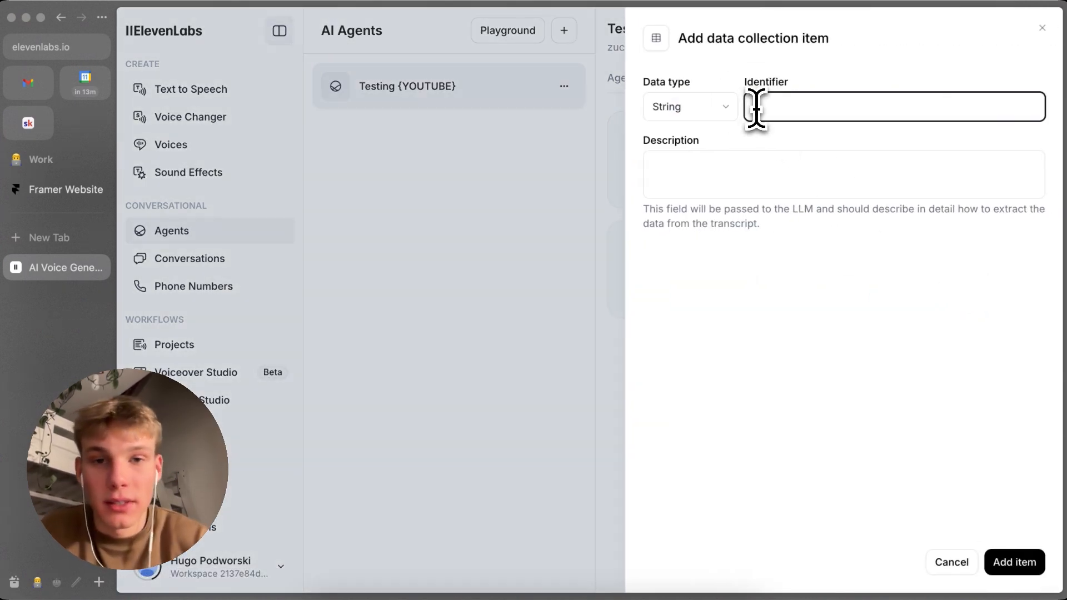
left_click(715, 109)
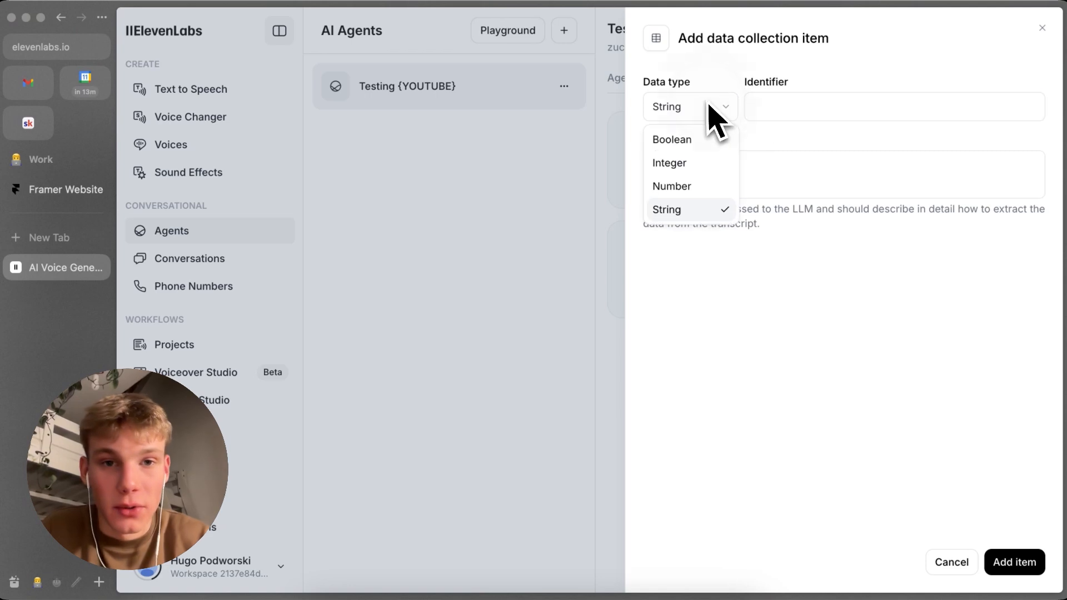
left_click(804, 111)
left_click(799, 107)
type("Date")
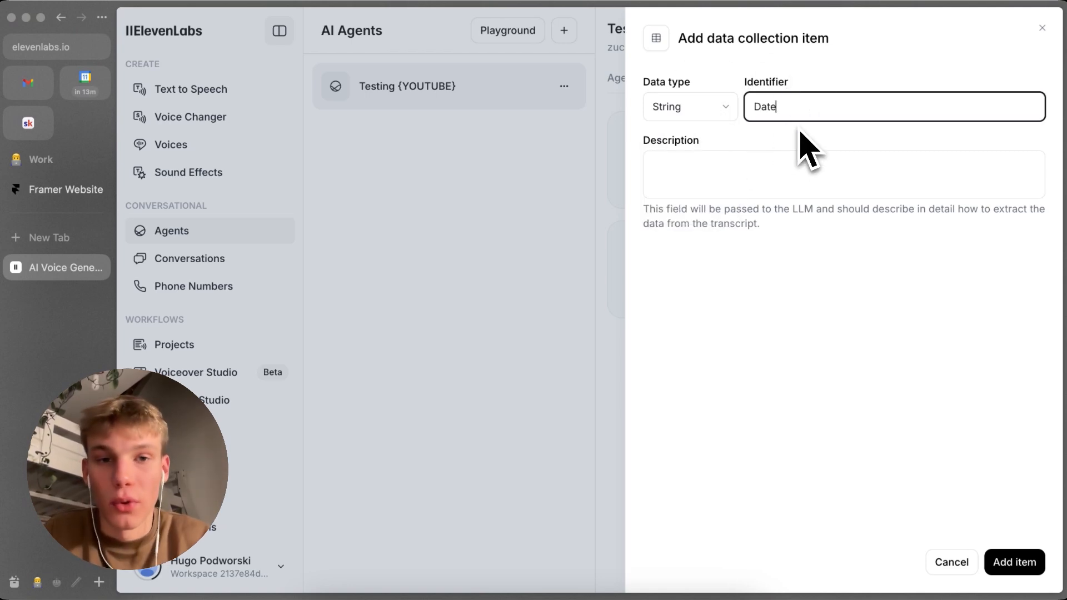
left_click(722, 158)
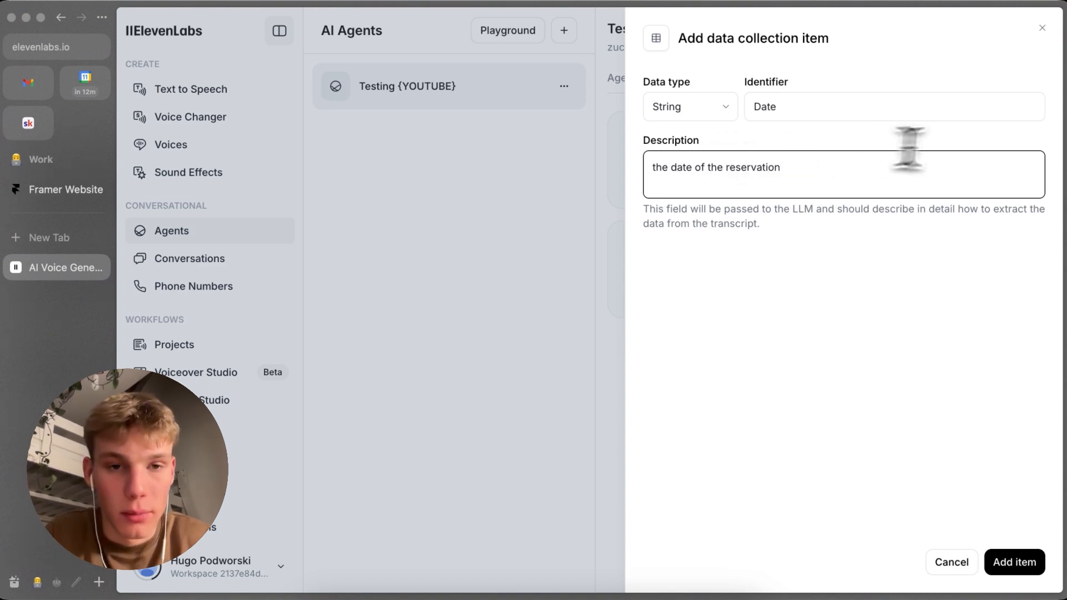
left_click(1042, 28)
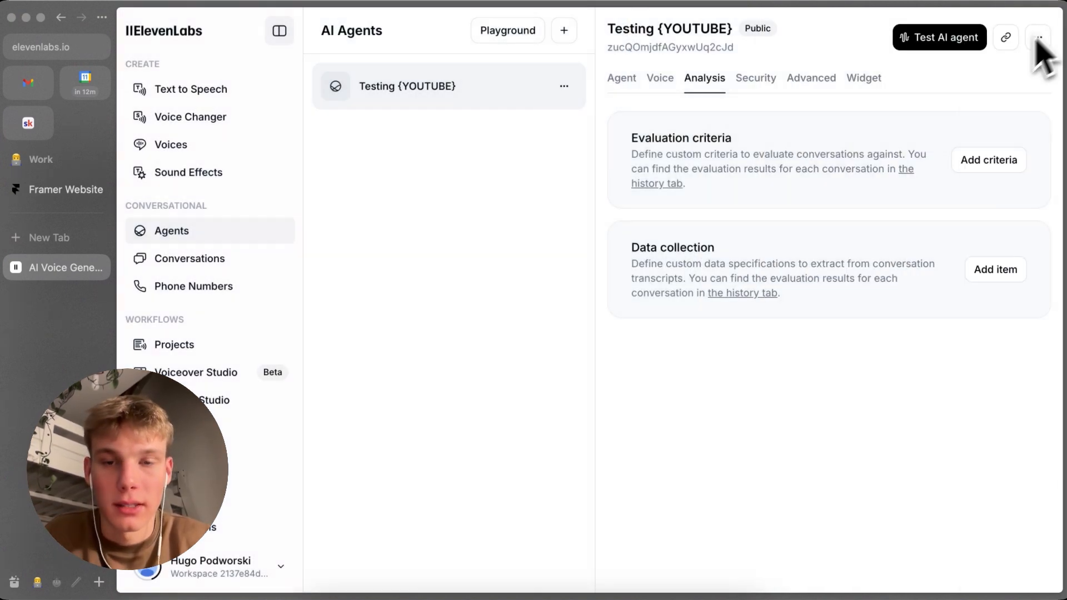
Step: Add the host artiloai.com to the allowlist in the agent's security settings and save
left_click(756, 78)
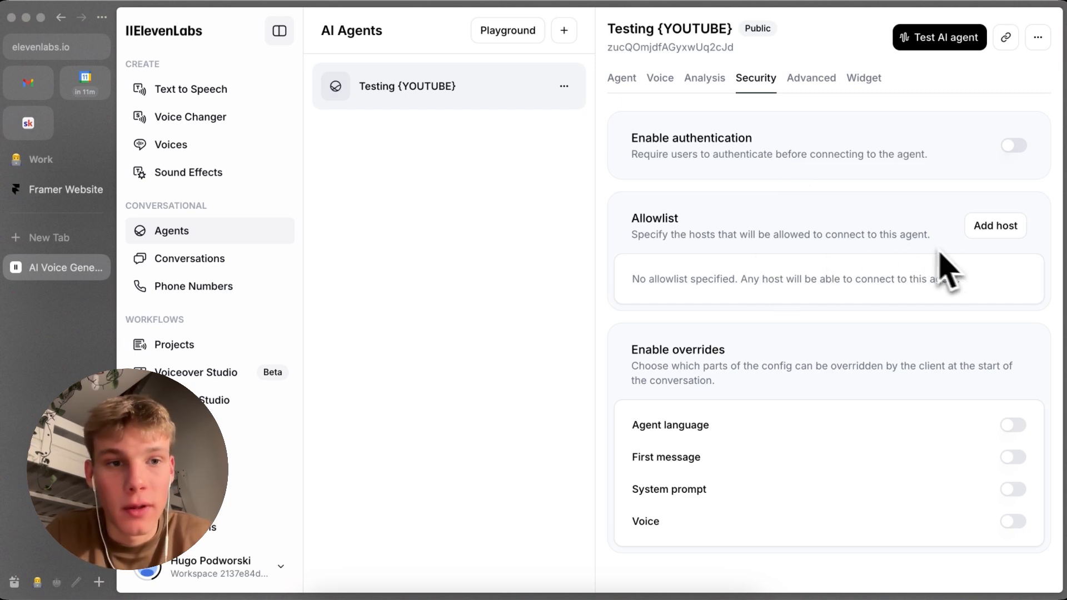
left_click(970, 226)
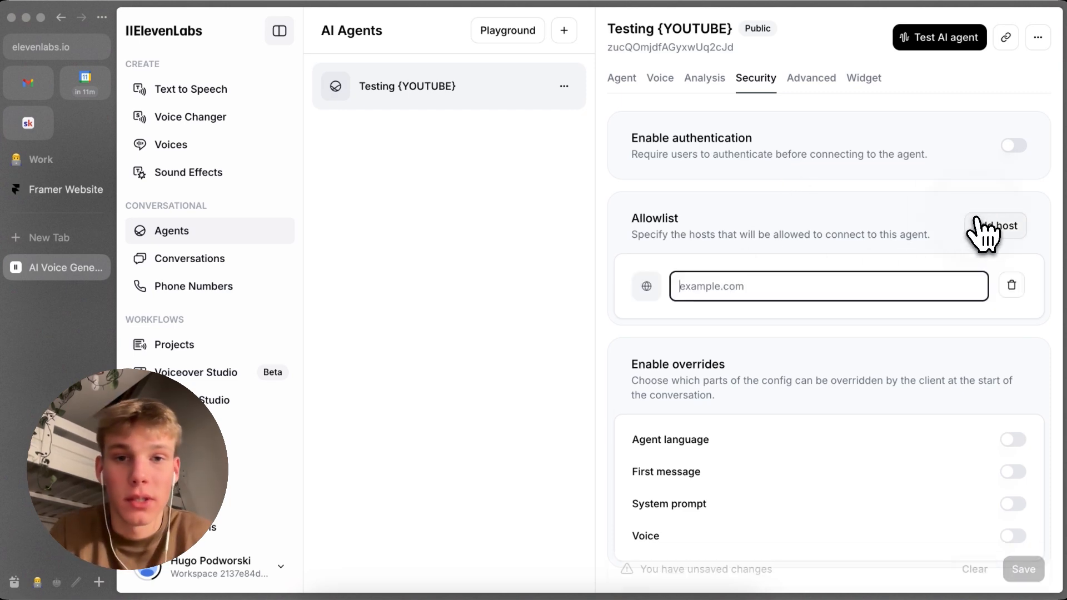
type("arti")
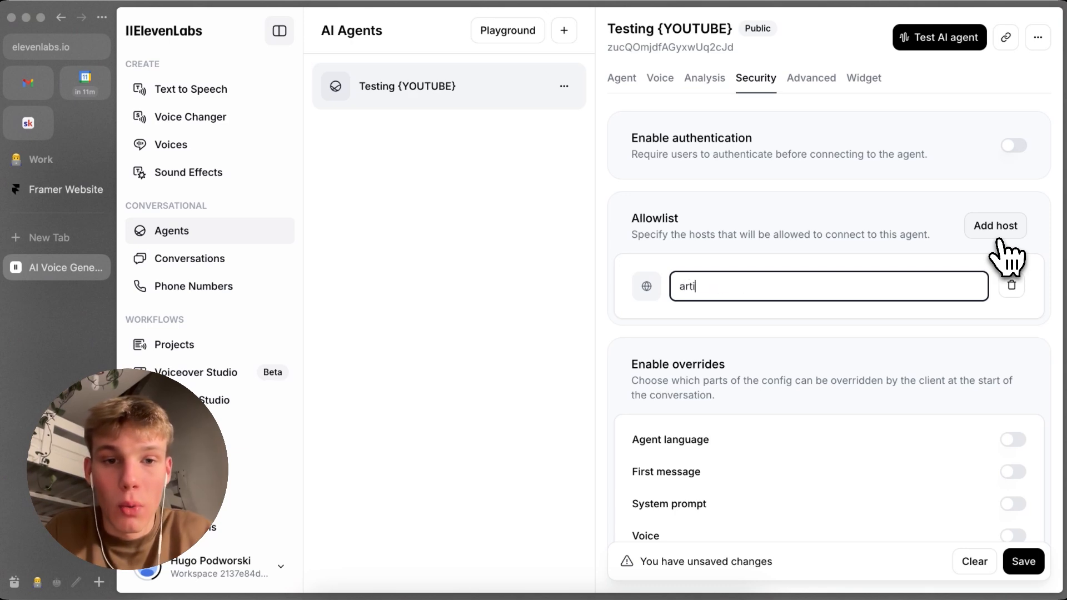
type("loai.com")
key("Return")
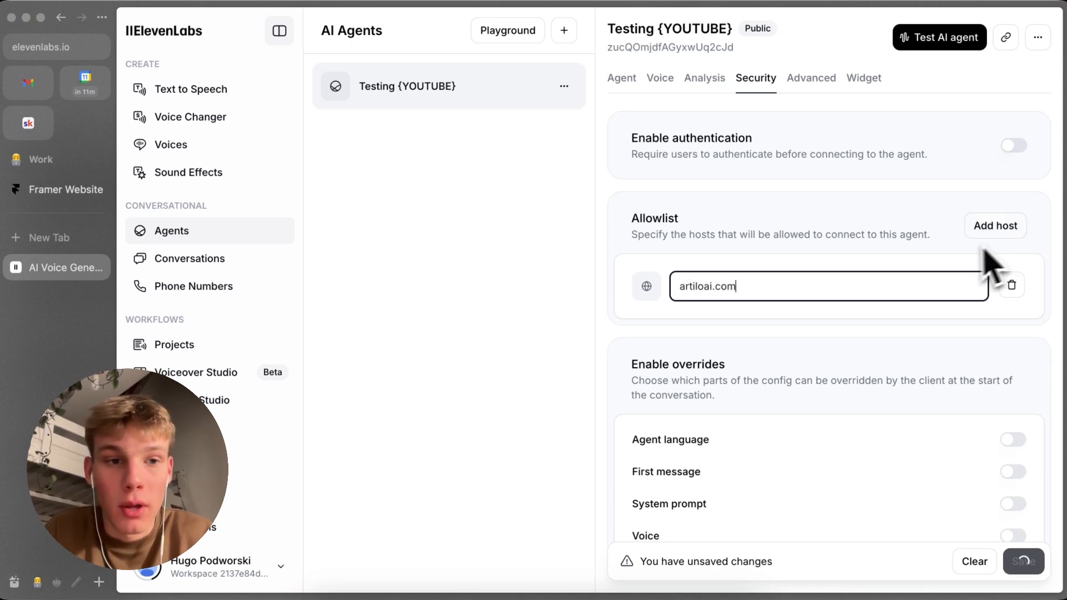
left_click(913, 231)
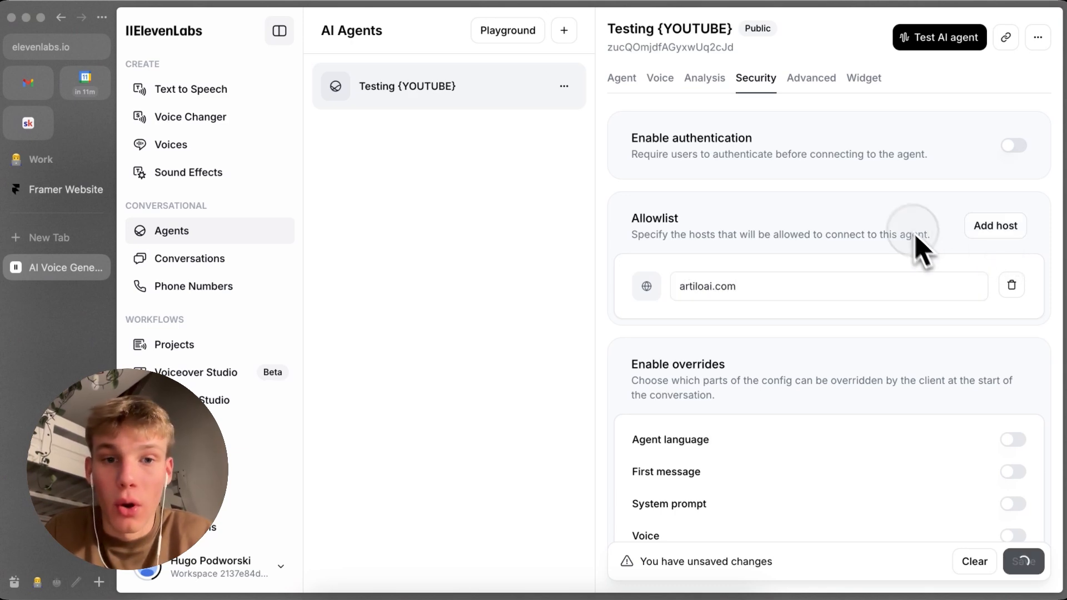
Step: Examine the widget's audio format notice and embed code, and return to the agent's security settings
left_click(863, 81)
scroll(744, 414, "down", 1)
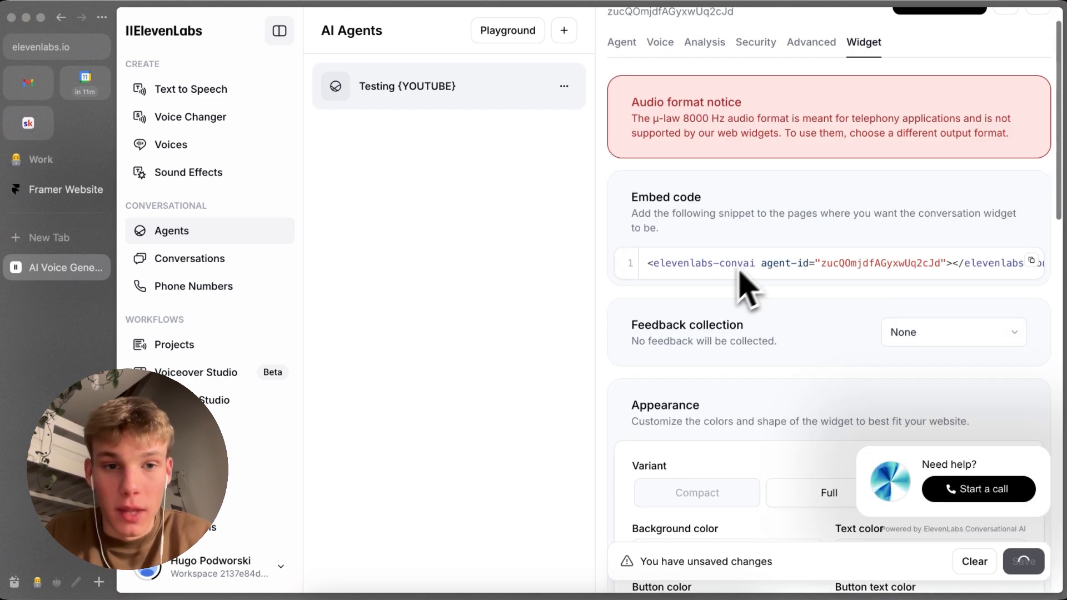
scroll(739, 276, "up", 1)
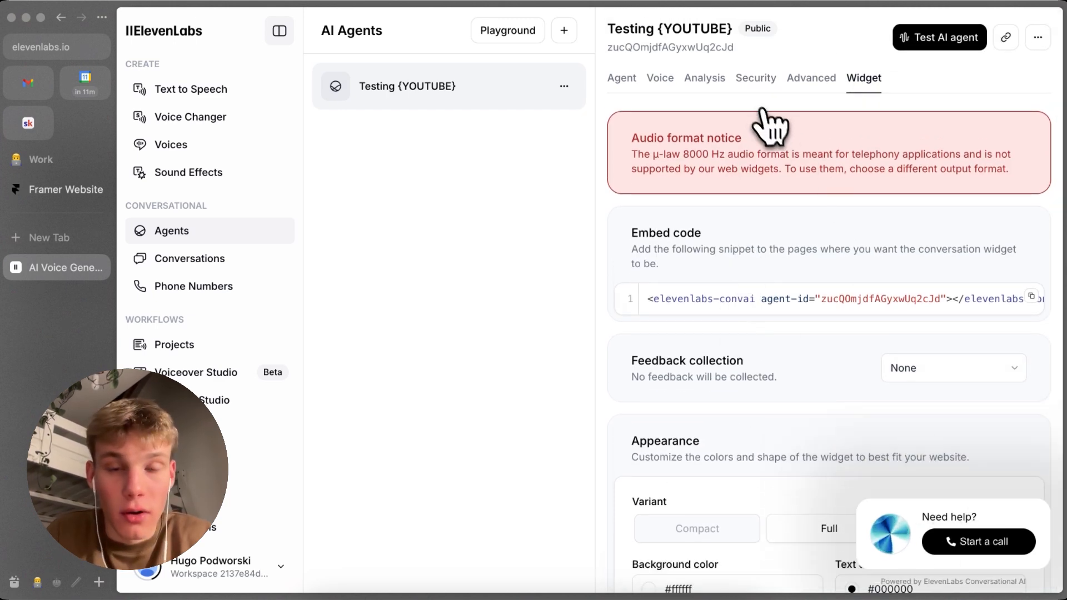
left_click(745, 81)
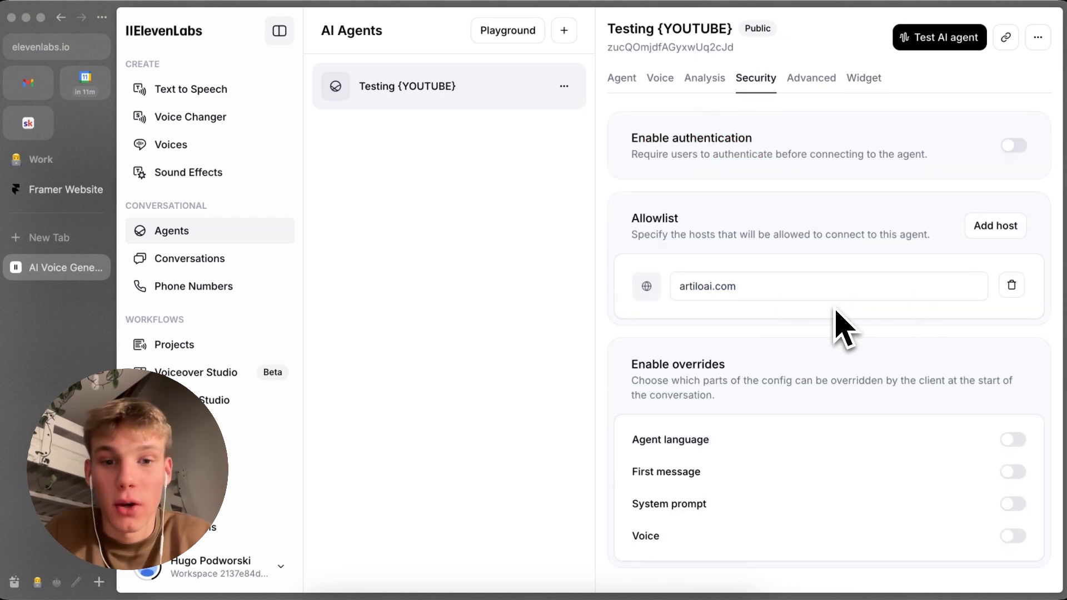
scroll(837, 312, "down", 1)
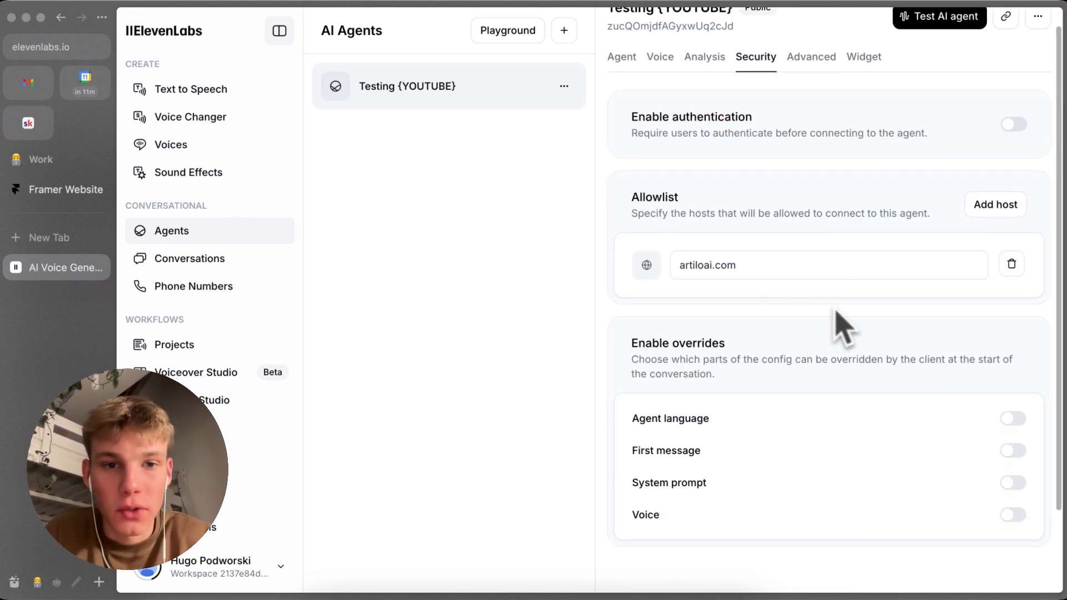
Step: Enable the agent language, first message and system prompt overrides in the agent's security settings, and try the voice override and agent language toggles again
scroll(800, 303, "down", 1)
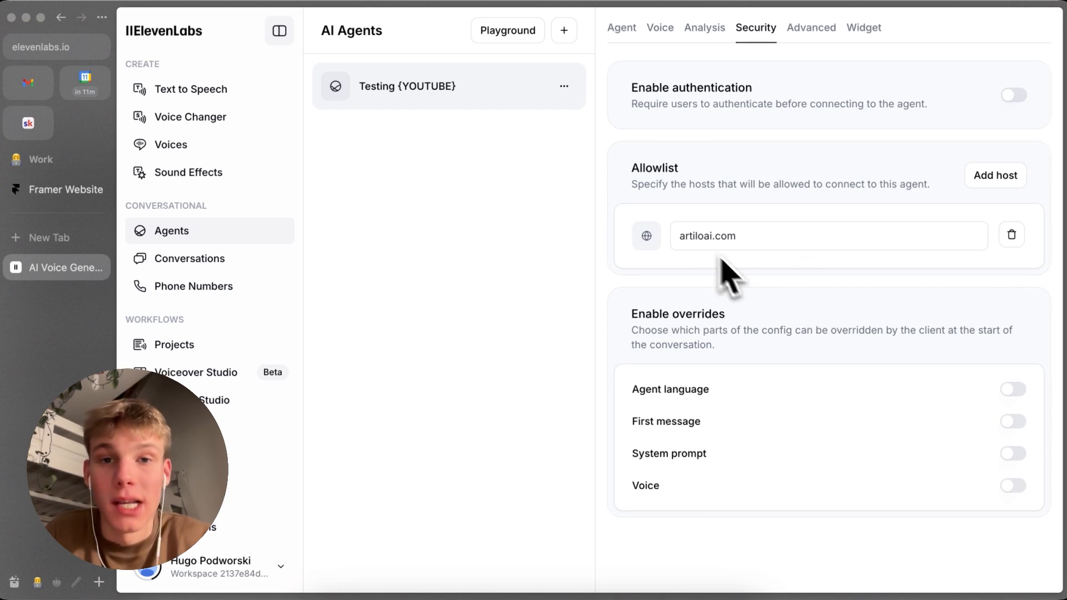
scroll(711, 267, "down", 1)
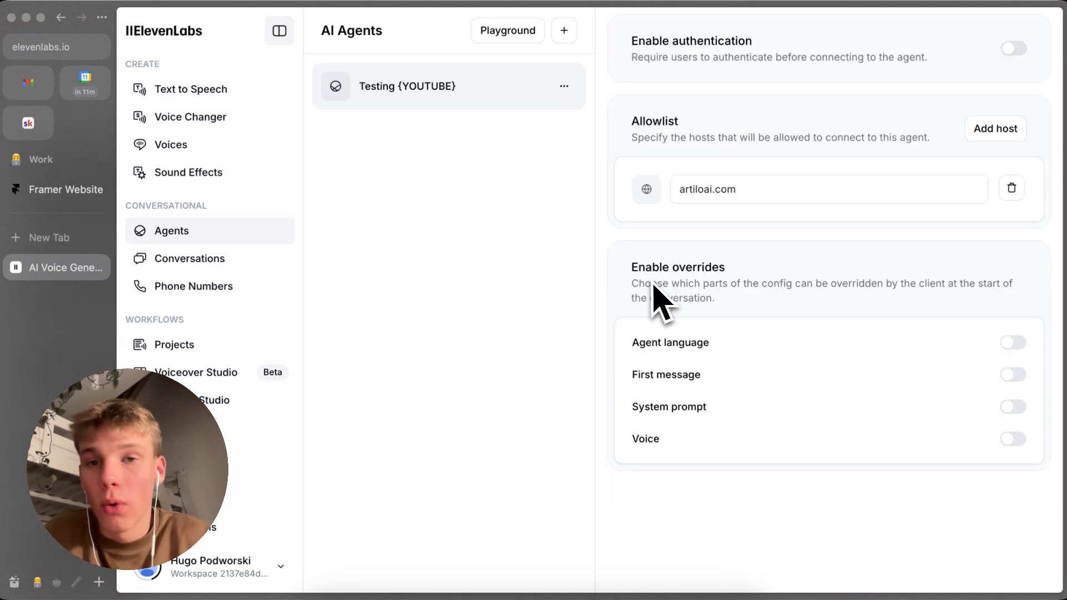
scroll(695, 291, "down", 1)
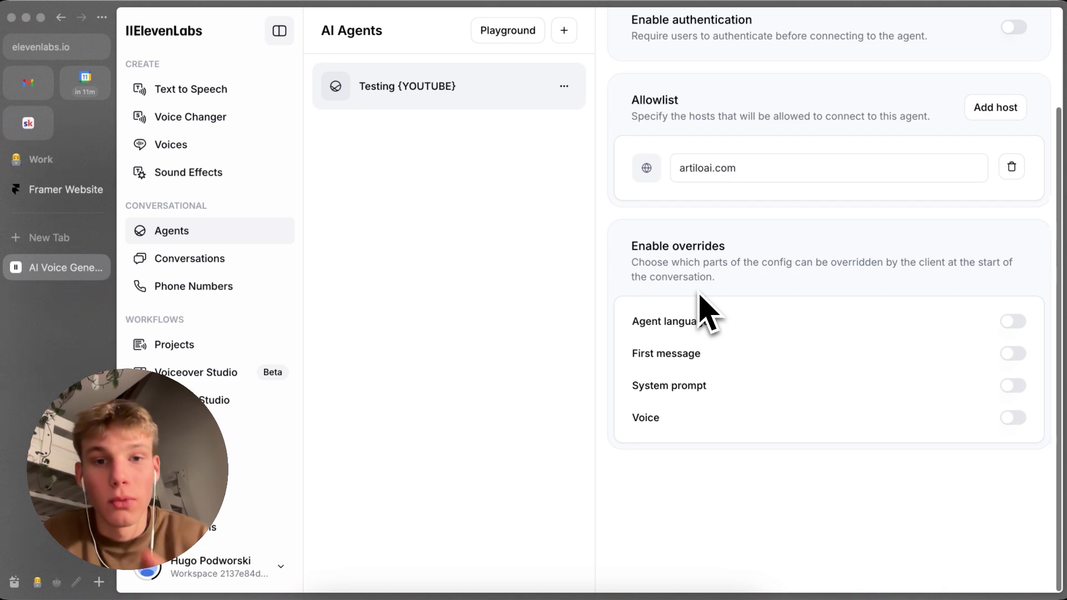
left_click(1013, 323)
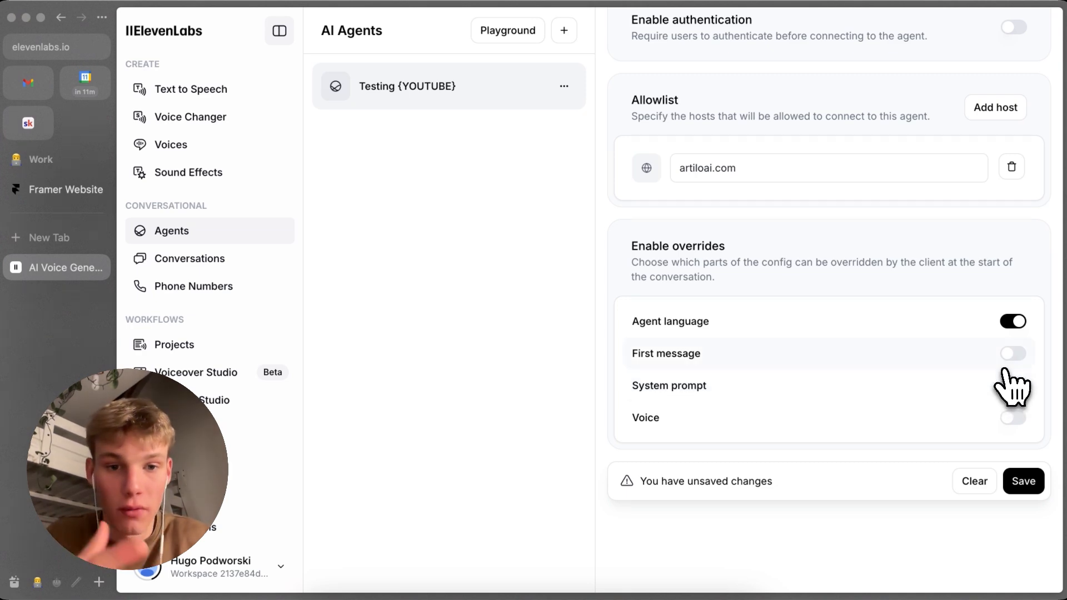
left_click(1020, 355)
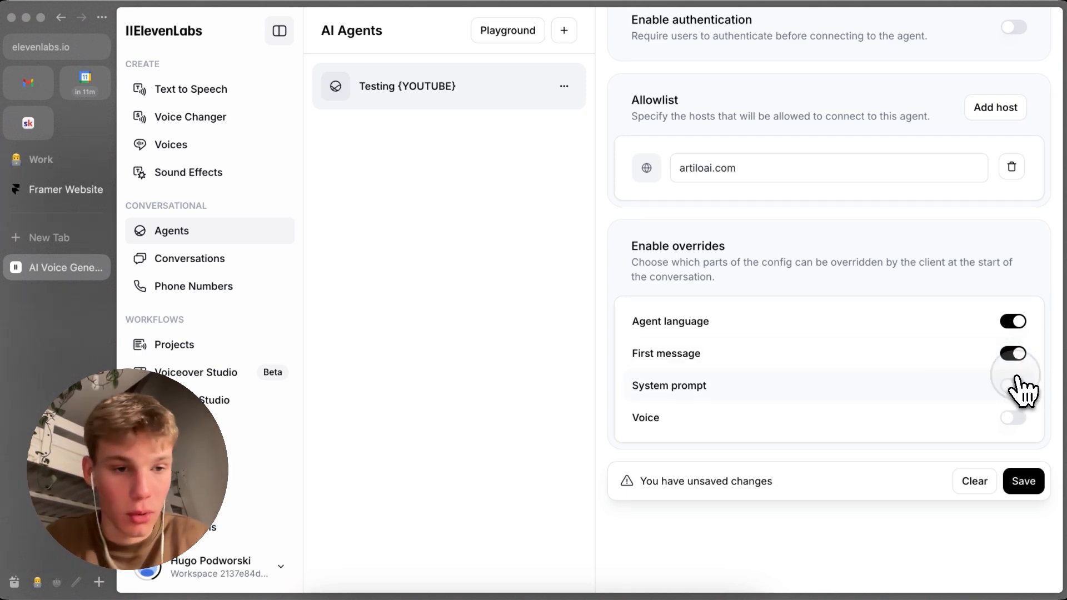
left_click(1020, 387)
left_click(1019, 420)
left_click(1017, 418)
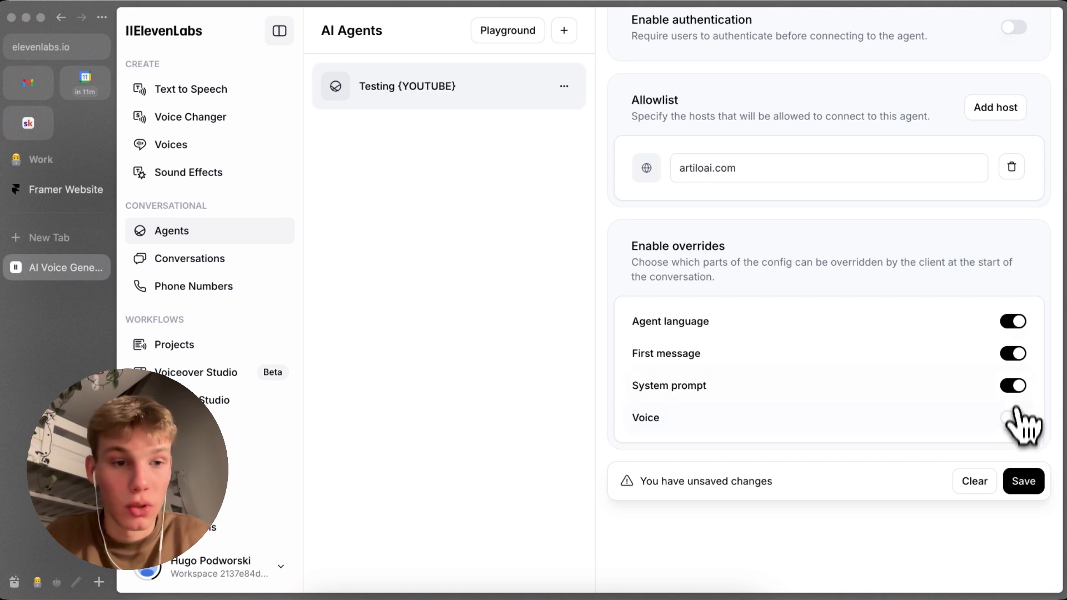
left_click(1017, 323)
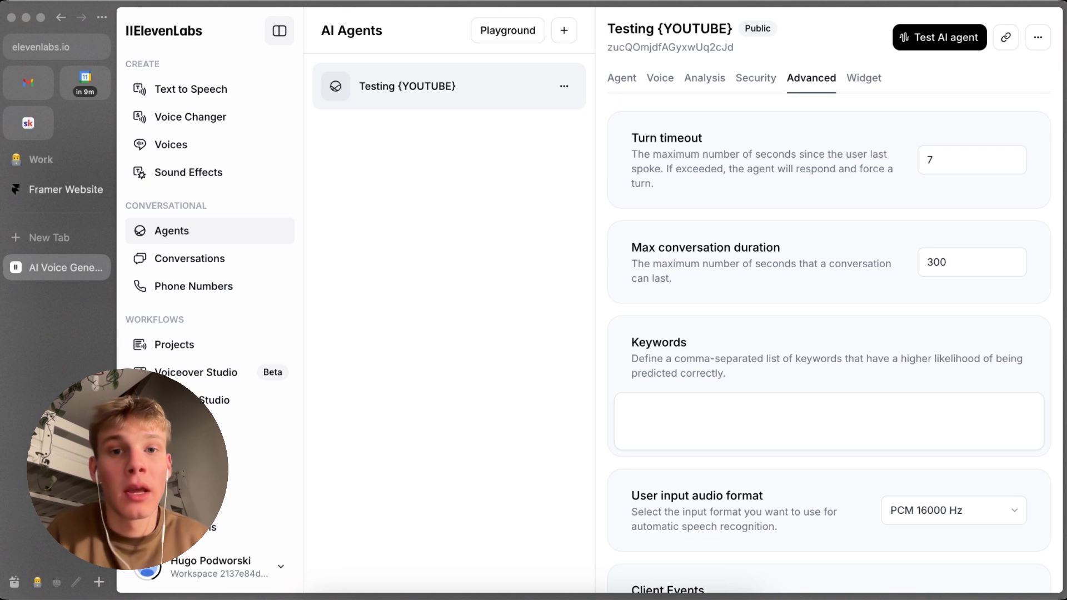
Step: Set the agent's turn timeout to 10 seconds in the advanced settings
left_click(943, 162)
key("BackSpace")
type("10")
left_click(855, 217)
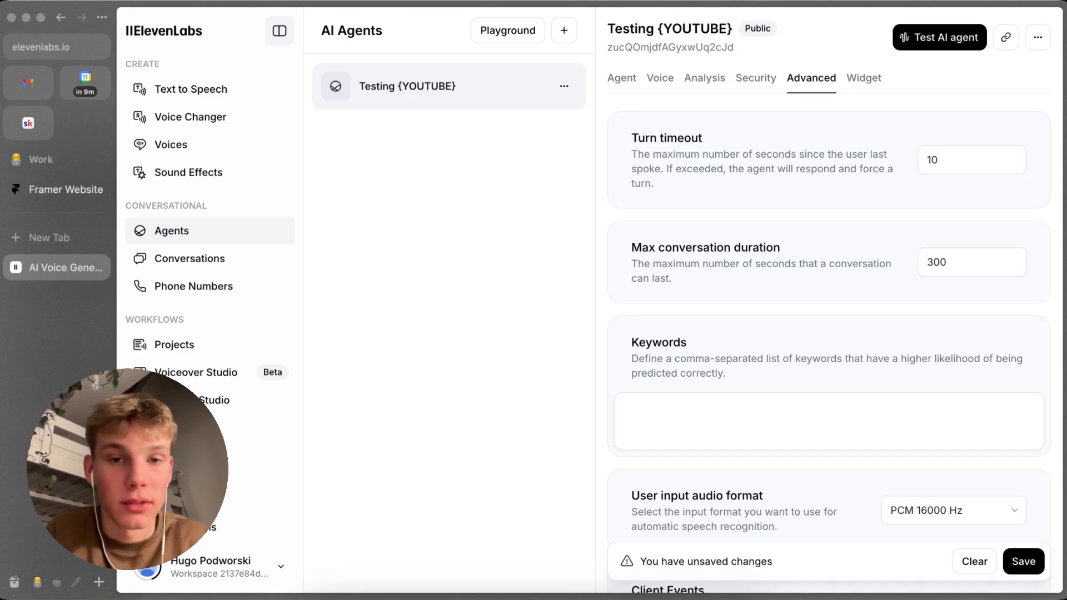
scroll(852, 238, "down", 1)
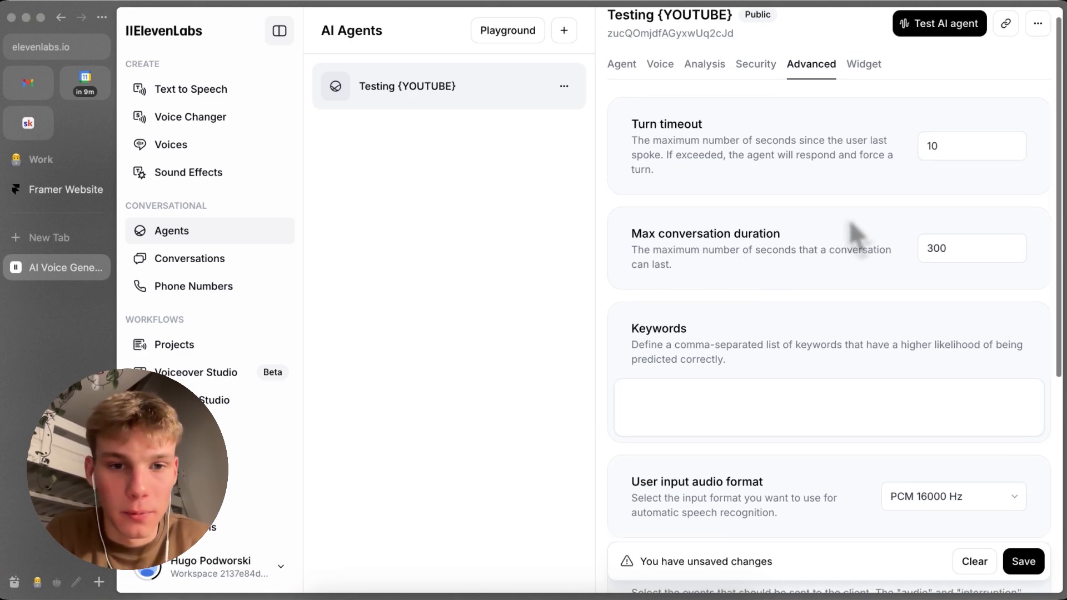
Step: Set the agent's max conversation duration to 500 seconds
scroll(745, 256, "up", 1)
double_click(987, 266)
key("alt+space")
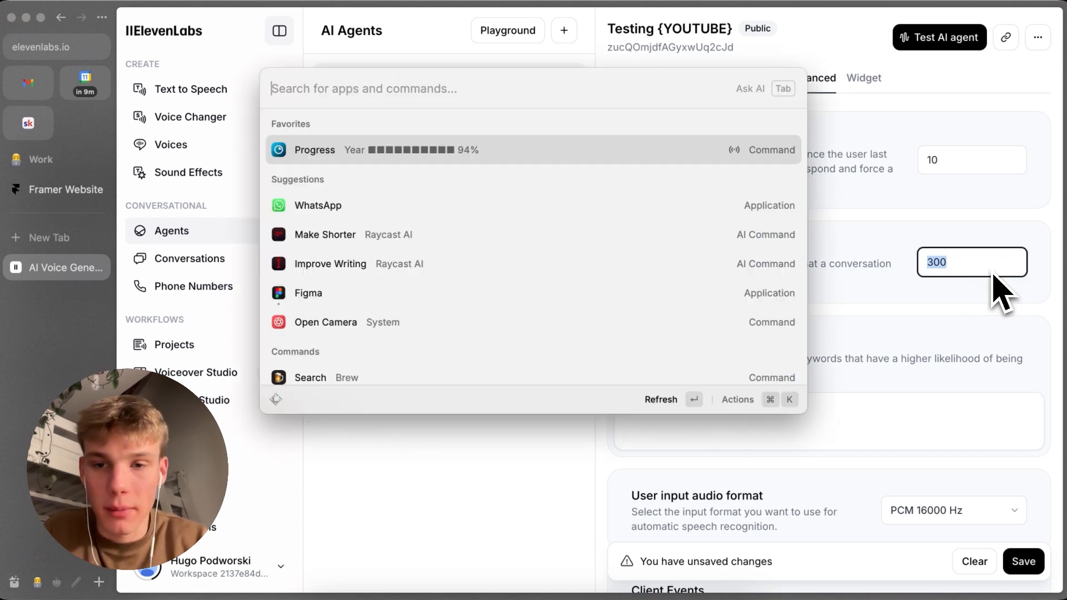
key("Escape")
key("BackSpace")
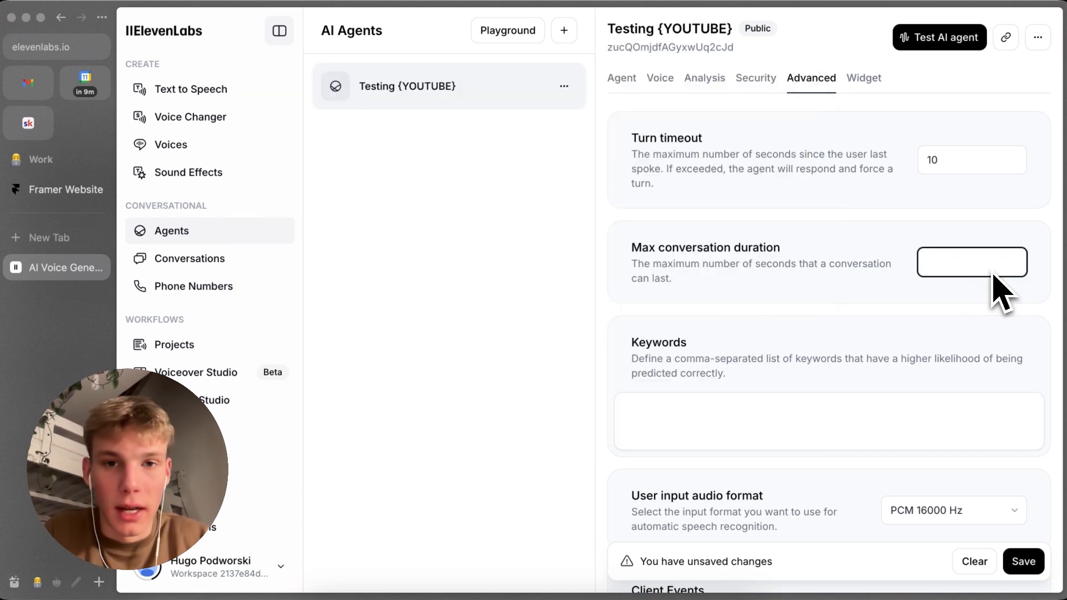
type("500")
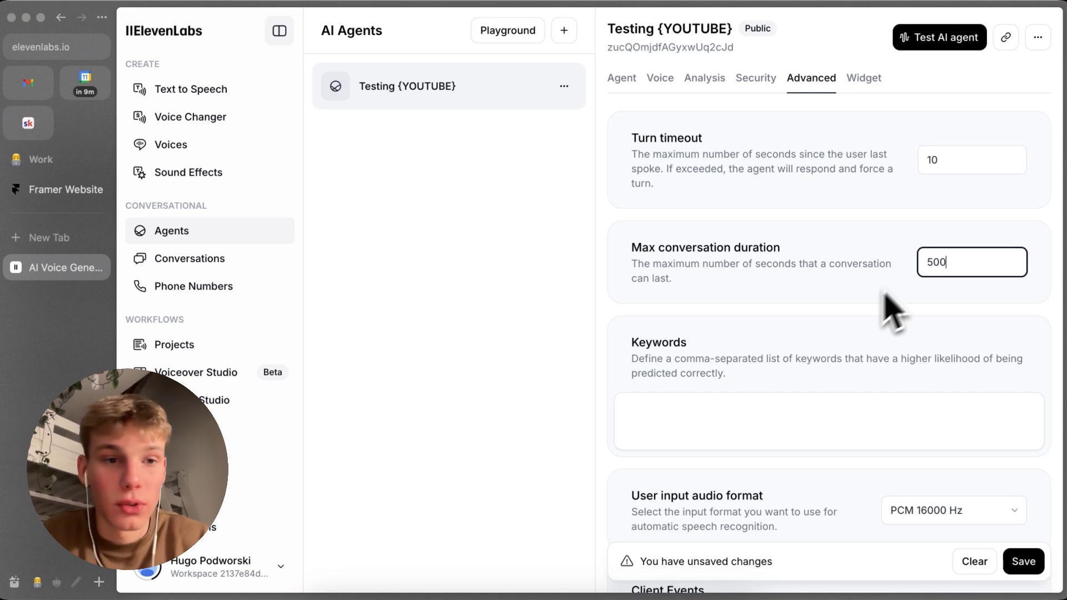
Step: Try a max conversation duration of 10000 seconds, and set it back to 500 seconds
key("BackSpace")
key("BackSpace")
key("BackSpace")
type("10000")
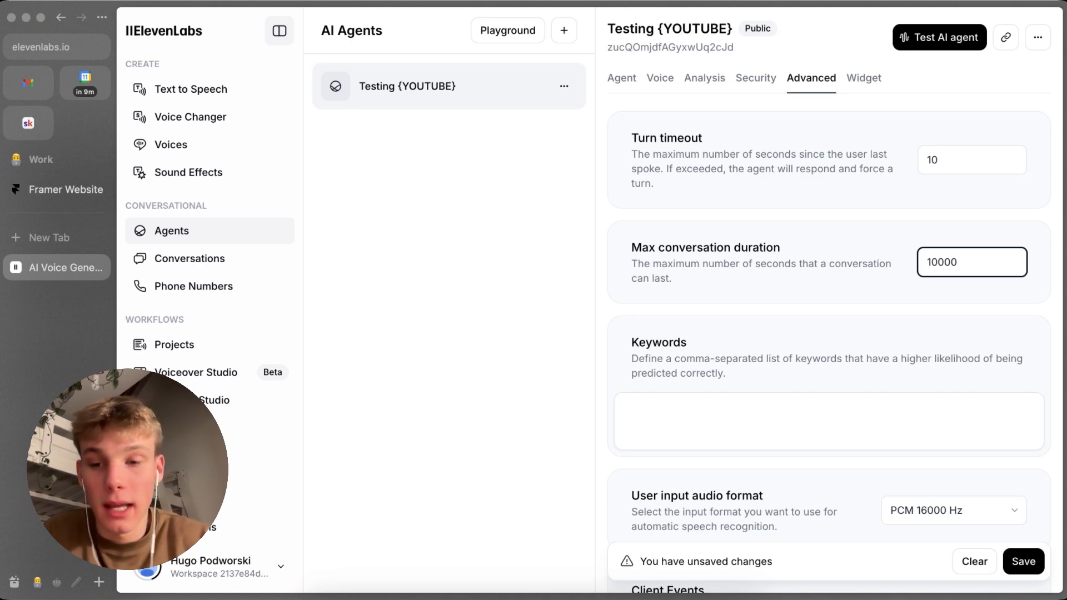
key("super+a")
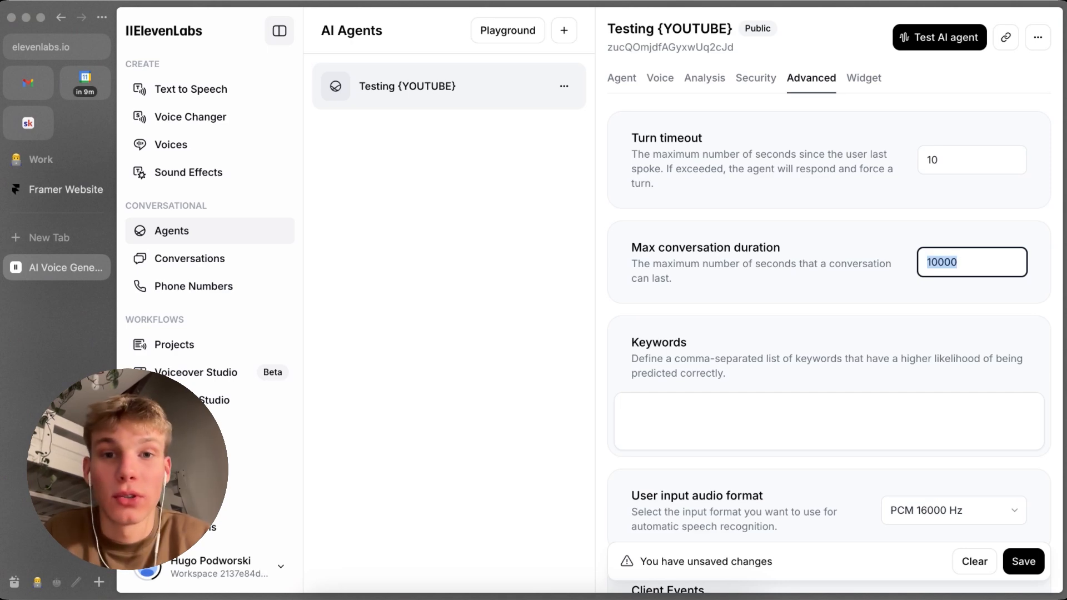
key("BackSpace")
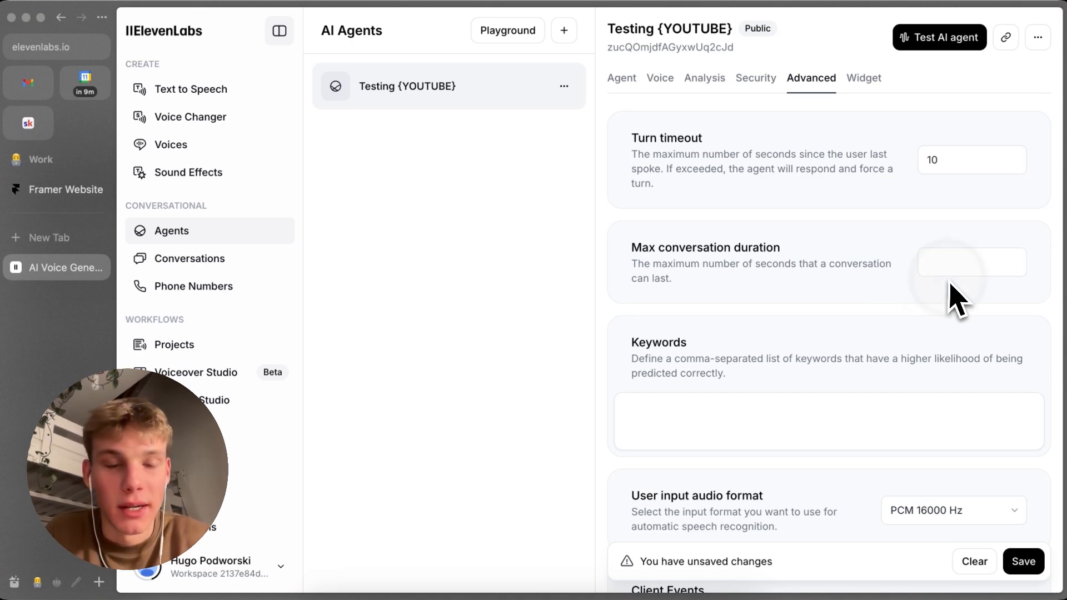
type("500")
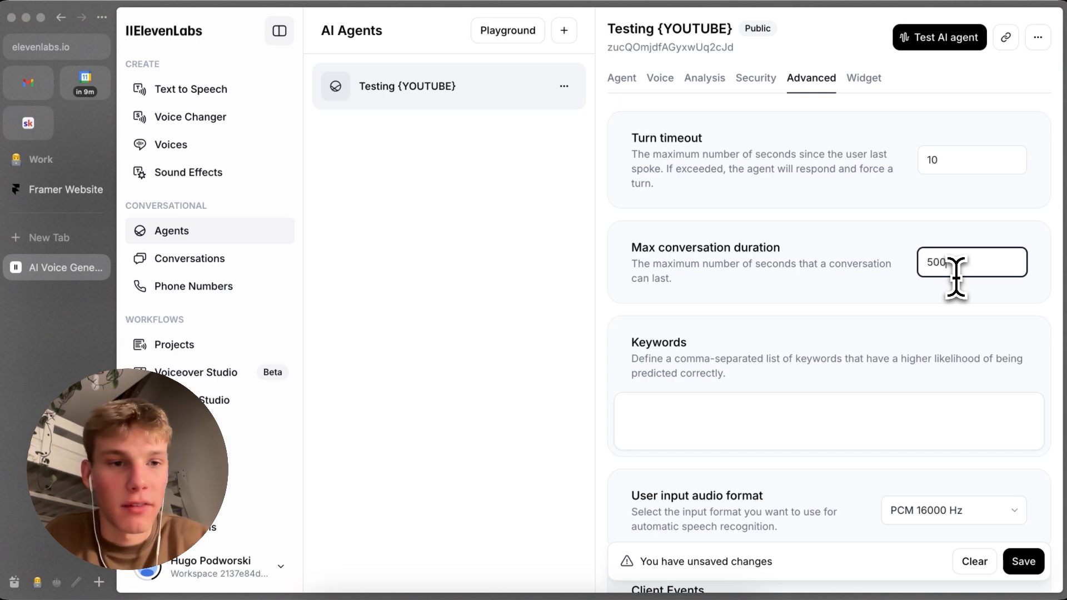
Step: Enter "Artilo AI," as a keyword that the agent's speech recognition should predict more reliably
scroll(733, 359, "down", 2)
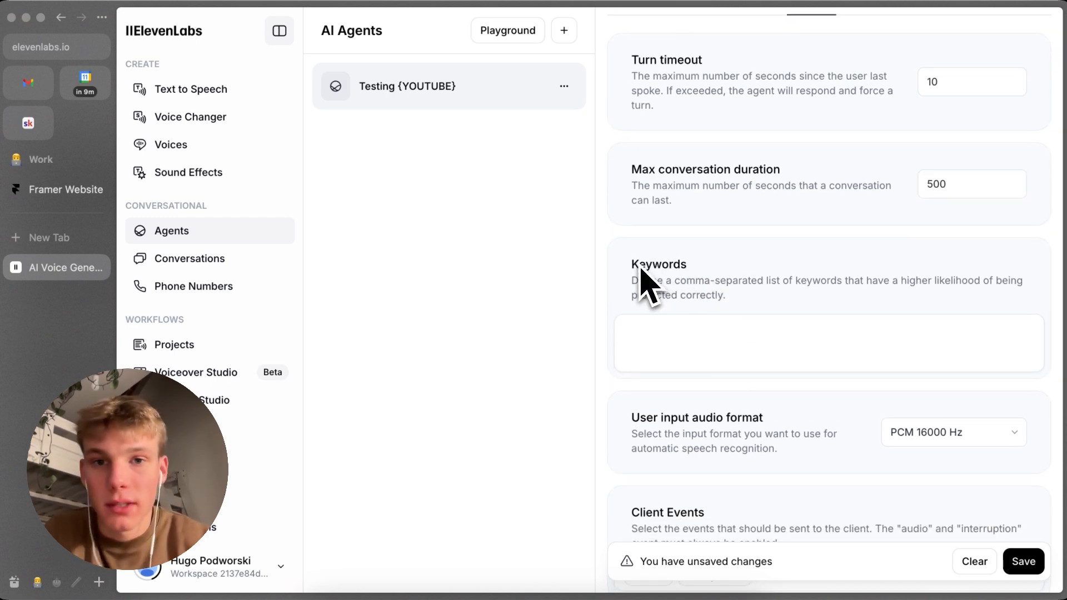
left_click(658, 336)
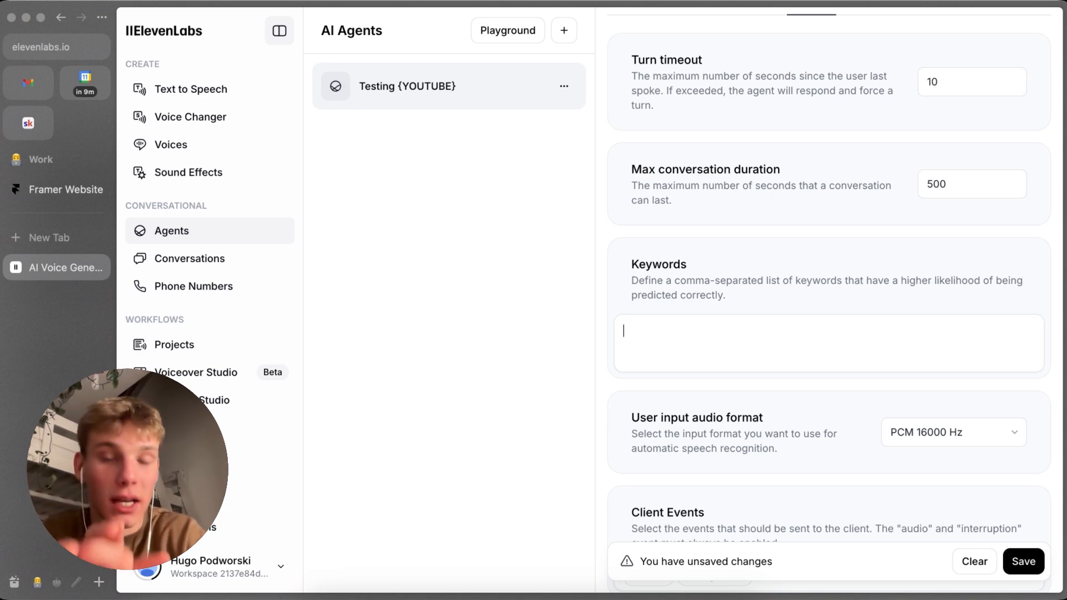
type("ArtiloAI,")
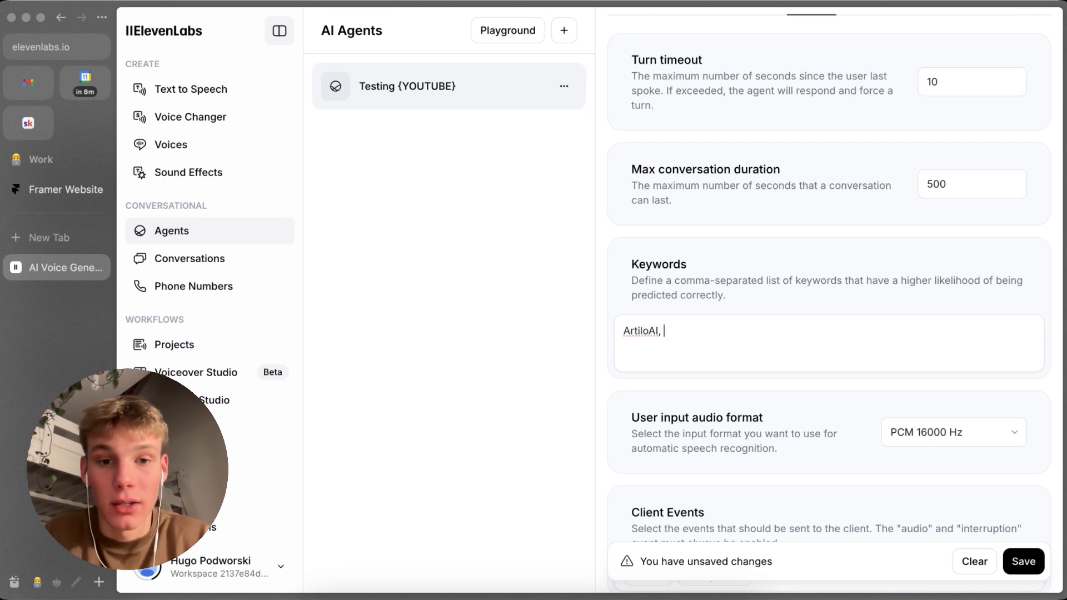
key("BackSpace")
key("BackSpace")
key("shift+Left")
key("Left")
key("Right")
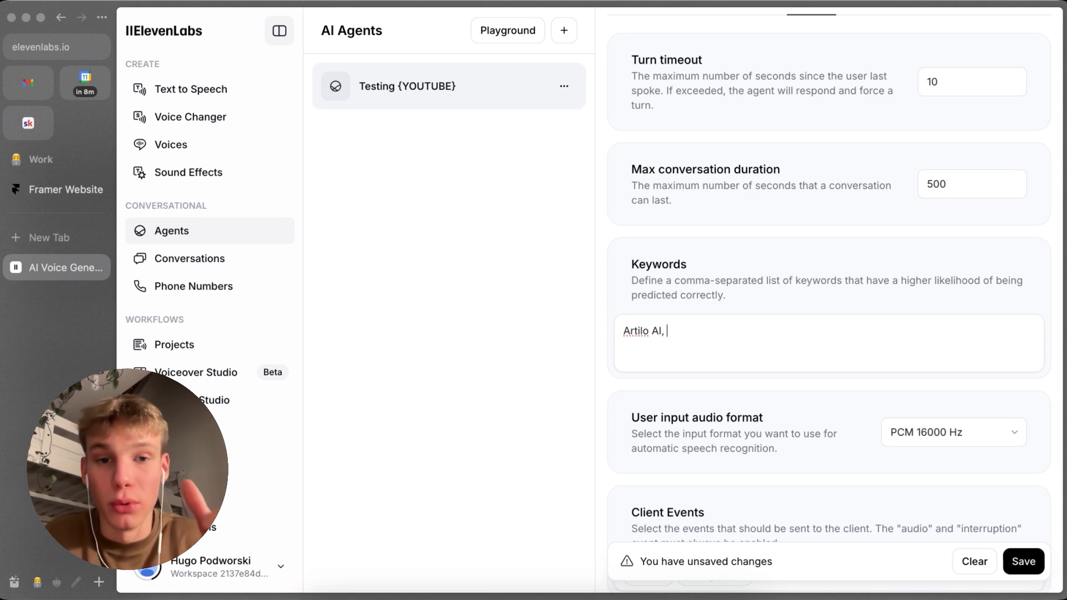
Step: Keep PCM 16000 Hz as the user input audio format and save the agent's advanced settings
scroll(781, 389, "down", 2)
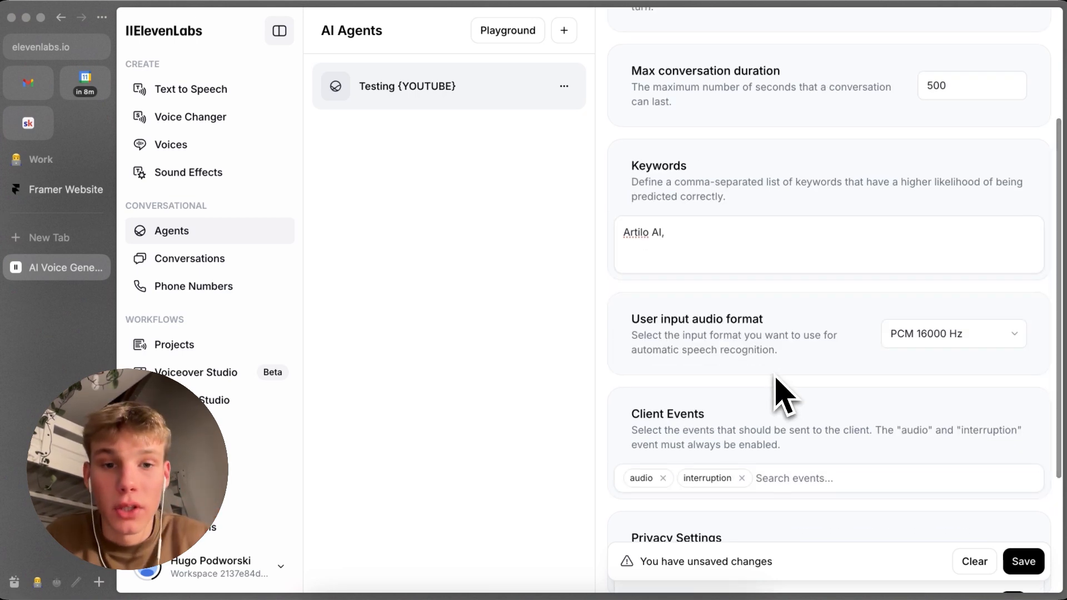
scroll(786, 369, "down", 1)
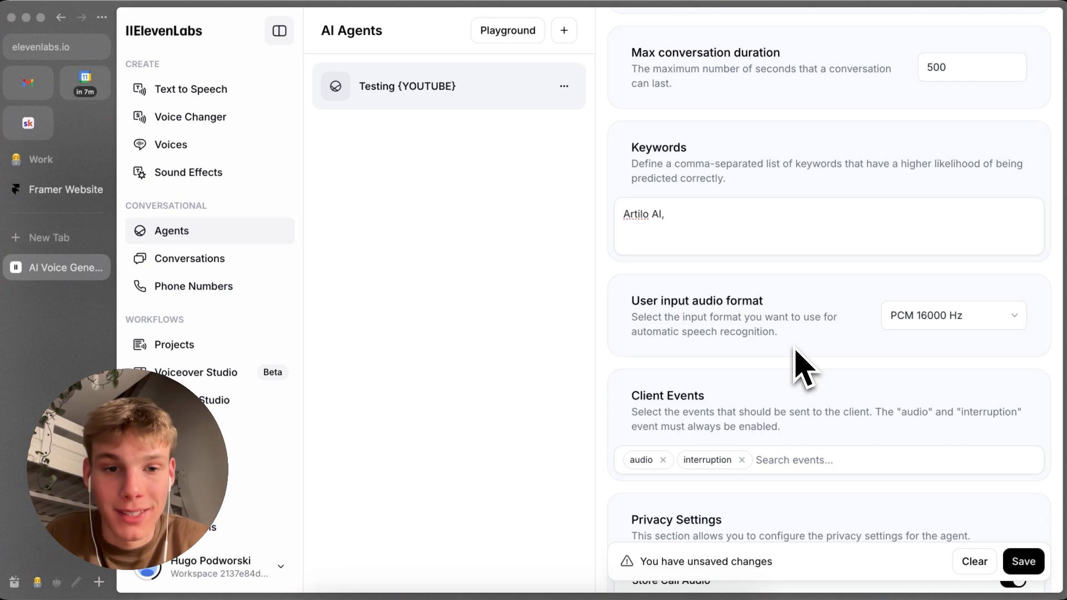
left_click(884, 321)
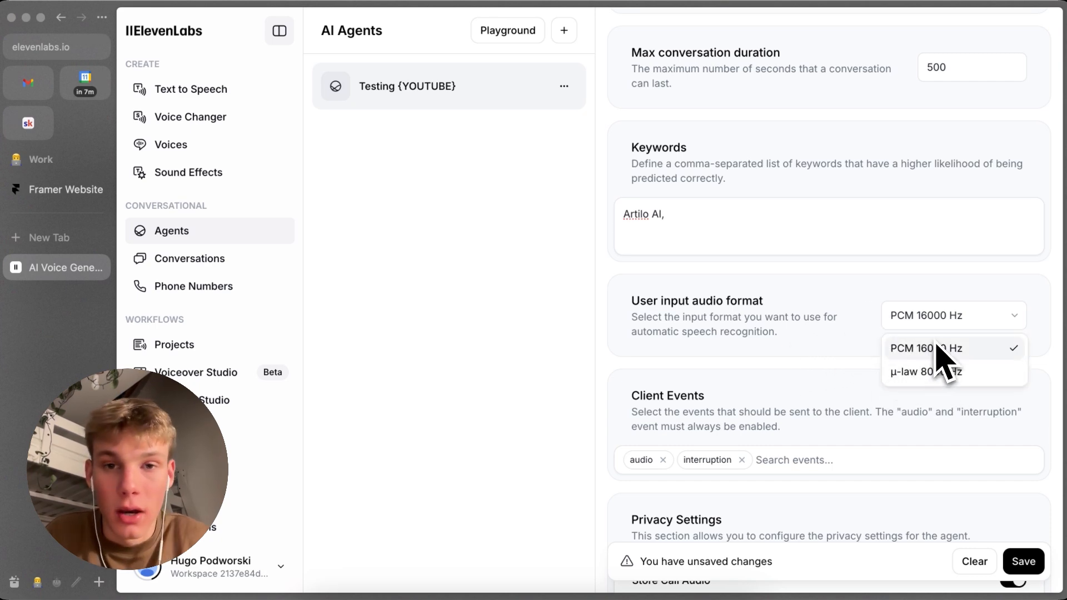
left_click(901, 346)
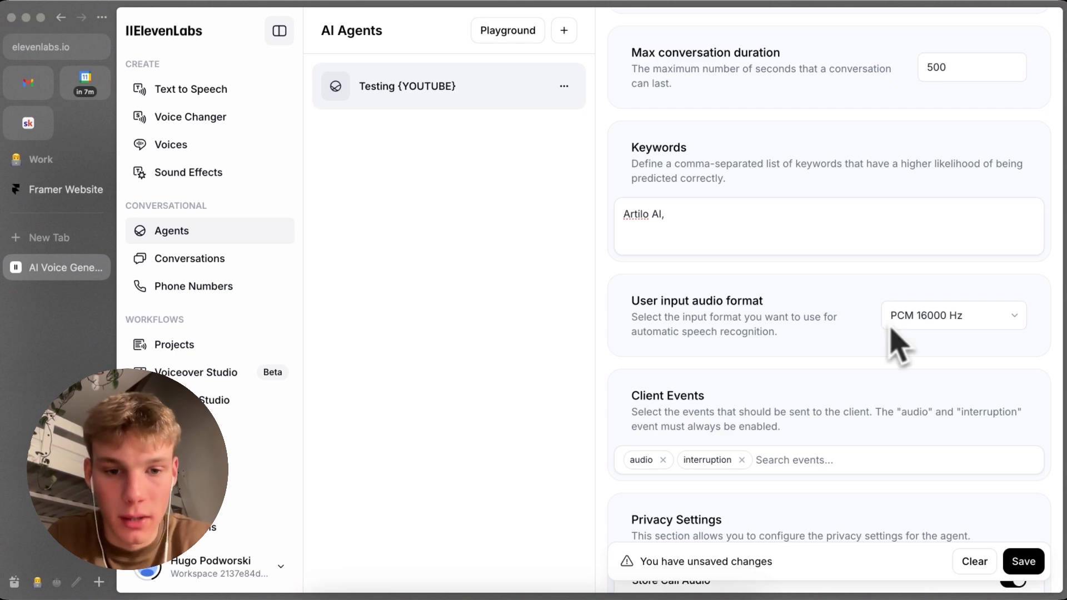
scroll(889, 328, "down", 3)
left_click(1023, 479)
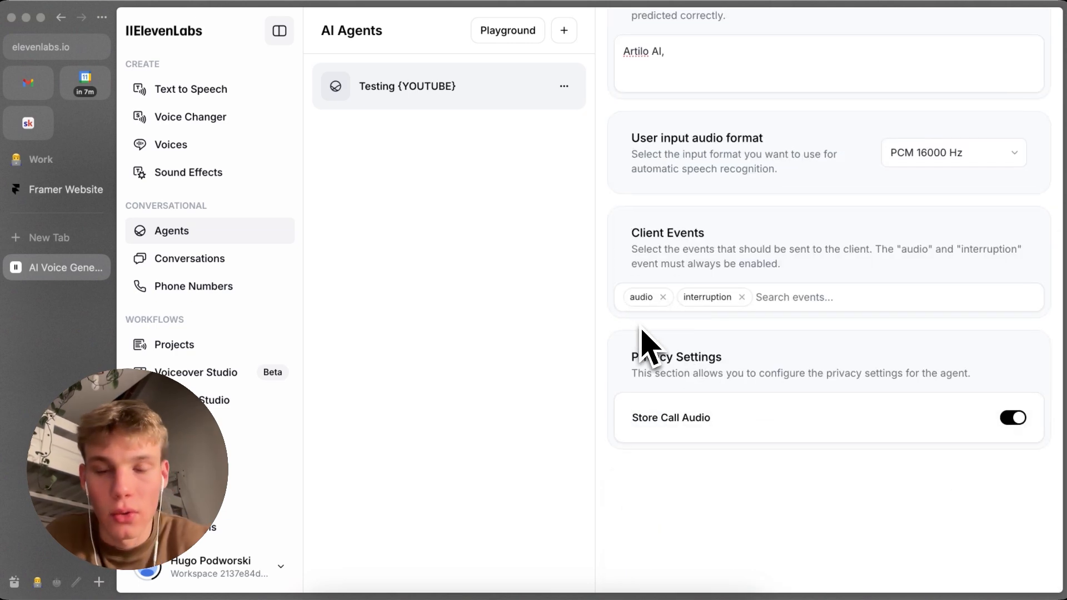
Step: Add user_transcript to the client events sent alongside audio and interruption
left_click(800, 303)
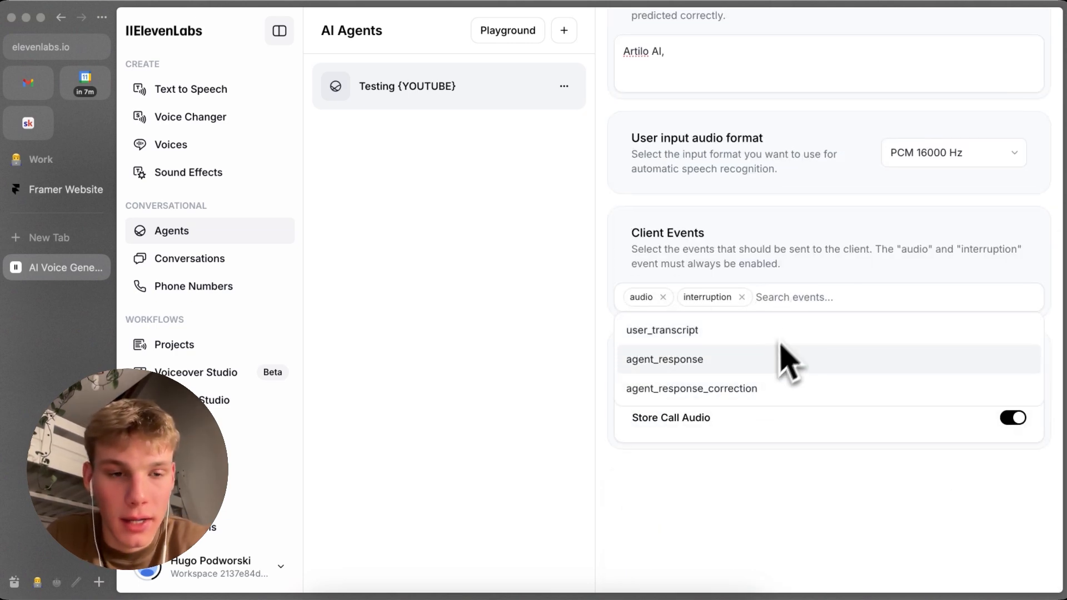
left_click(801, 327)
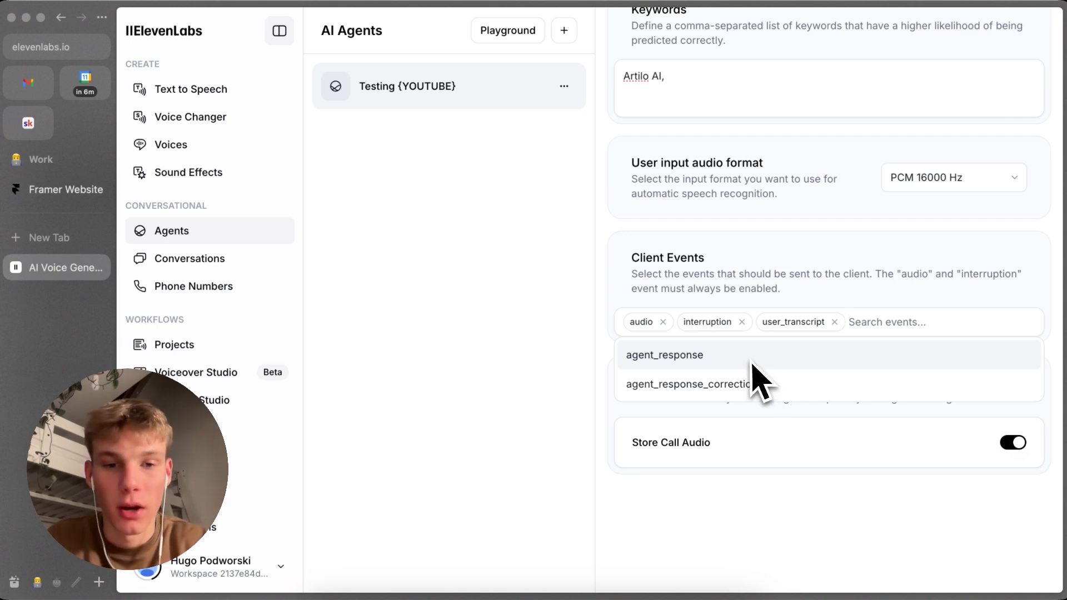
left_click(782, 286)
scroll(786, 361, "down", 1)
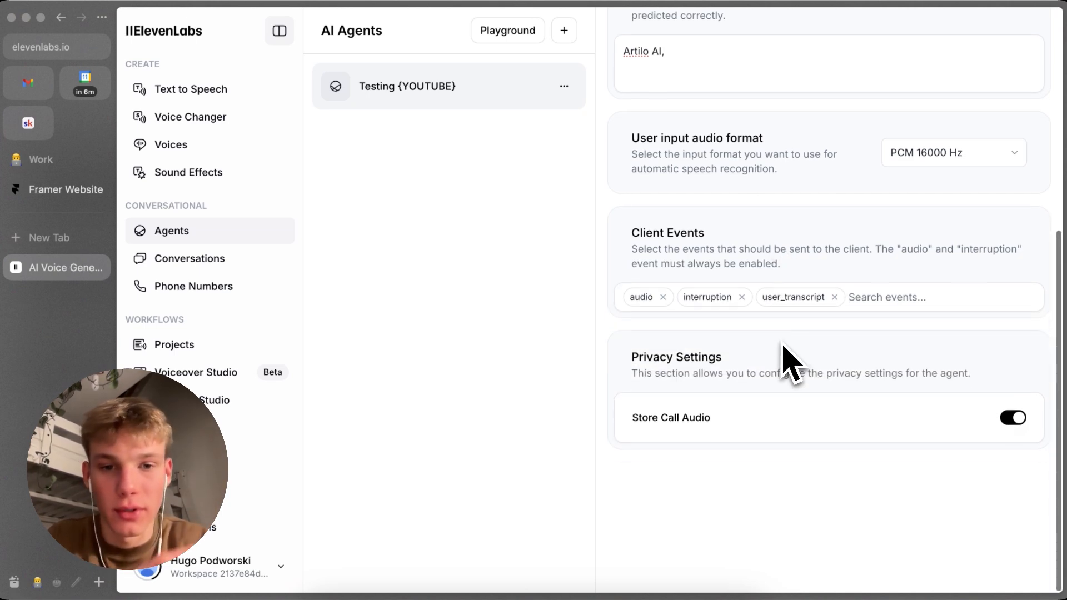
scroll(769, 420, "up", 3)
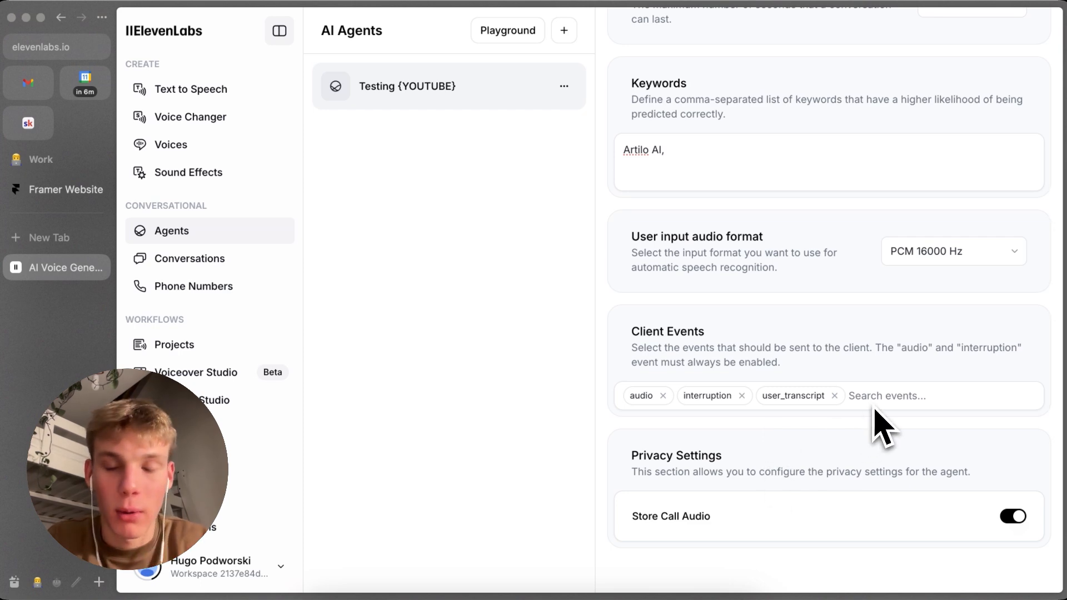
scroll(834, 461, "down", 2)
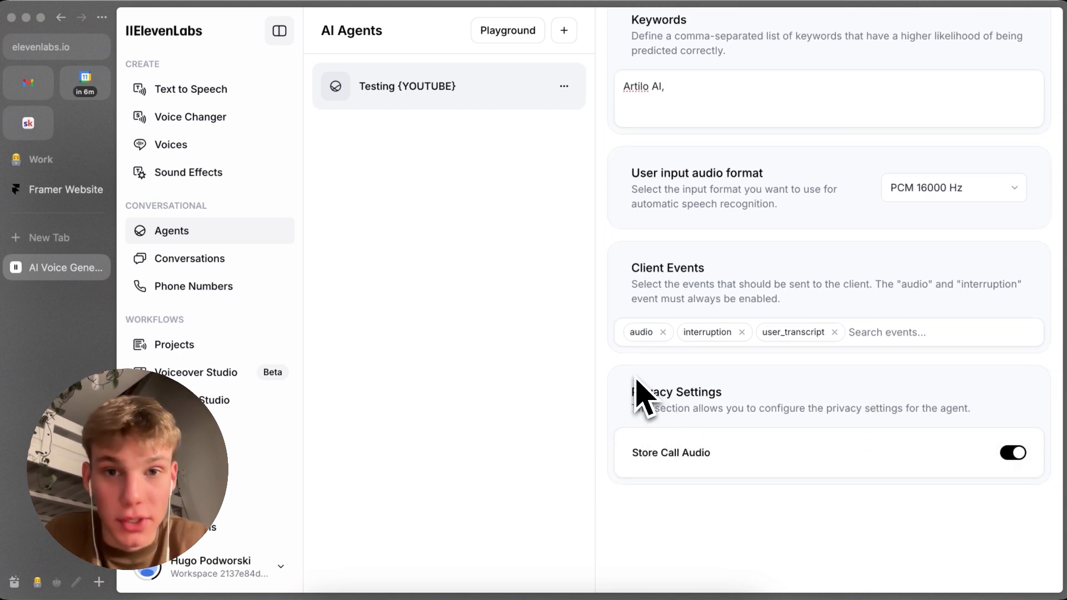
Step: Disable storing of call audio in the agent's privacy settings and save the change
left_click(734, 444)
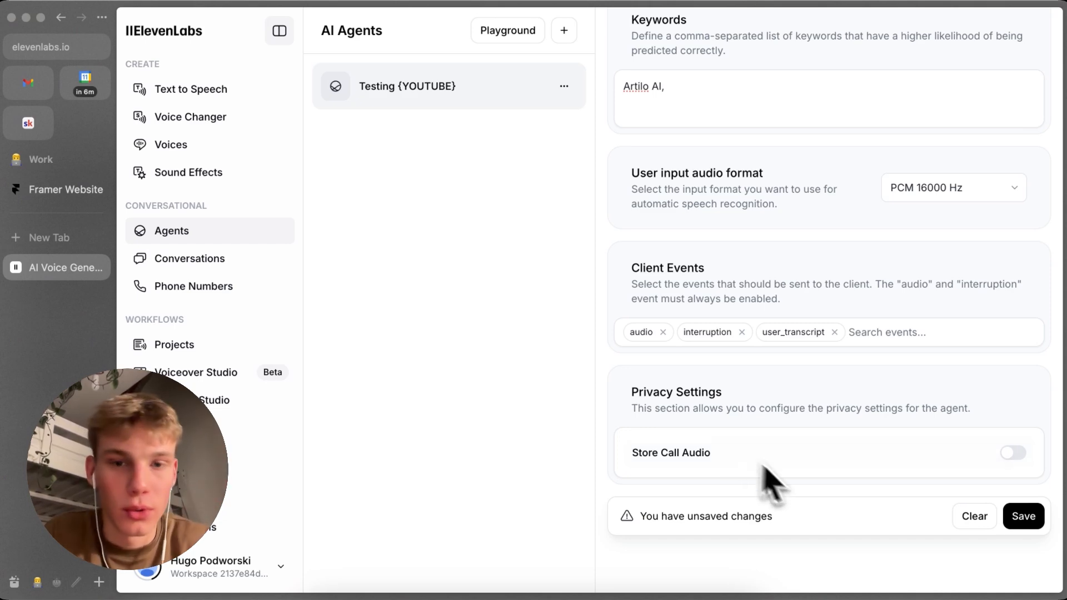
left_click(1013, 517)
scroll(856, 303, "up", 6)
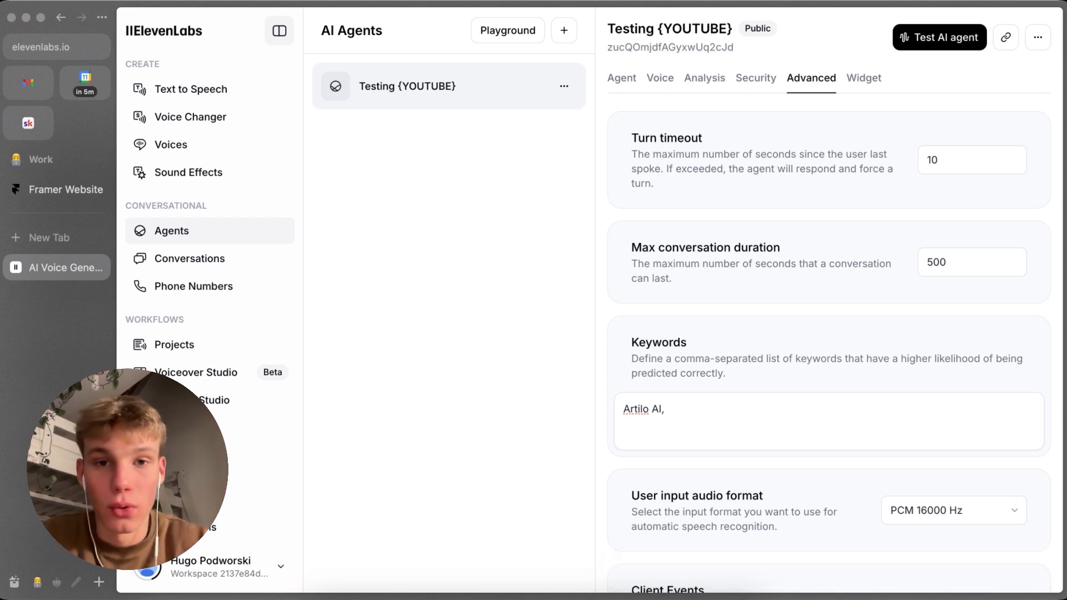
Step: Examine the agent's widget settings, including the audio format notice, embed code, feedback collection and appearance options
left_click(861, 81)
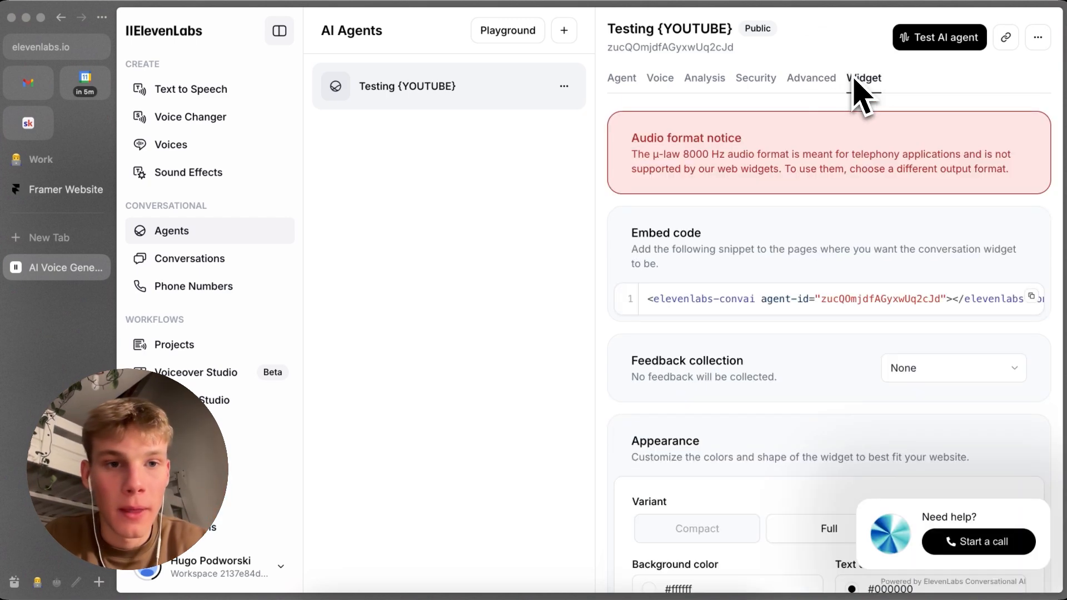
scroll(828, 100, "down", 1)
scroll(831, 103, "up", 1)
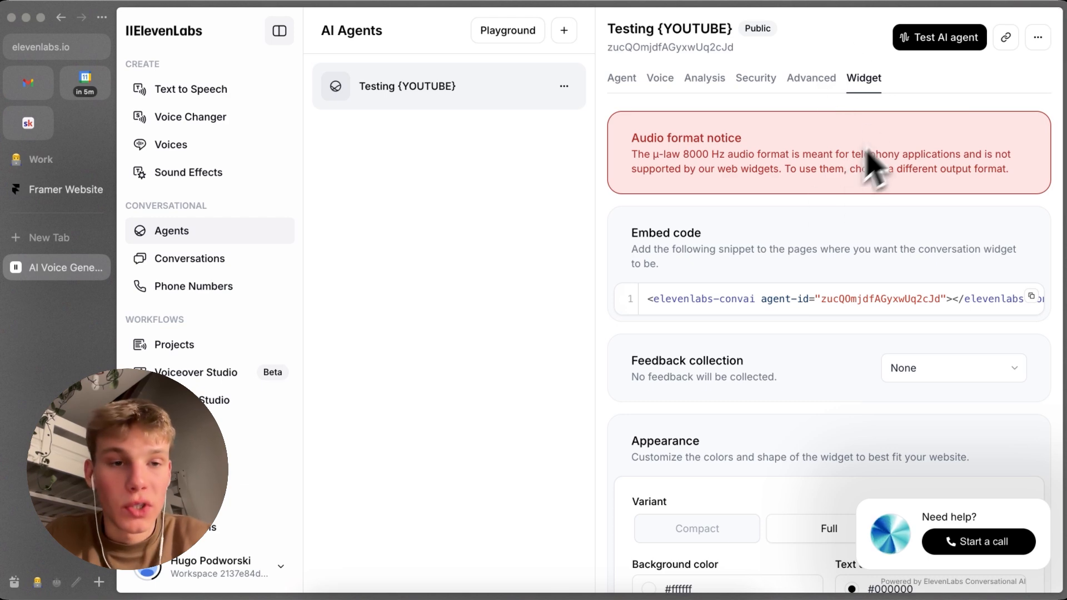
scroll(829, 238, "down", 1)
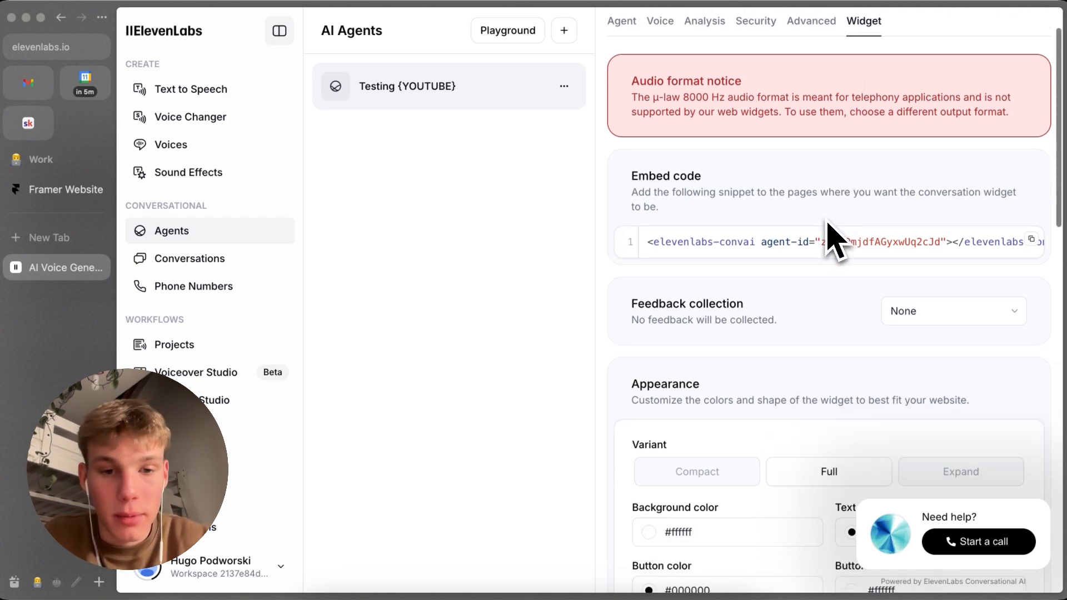
scroll(829, 238, "up", 1)
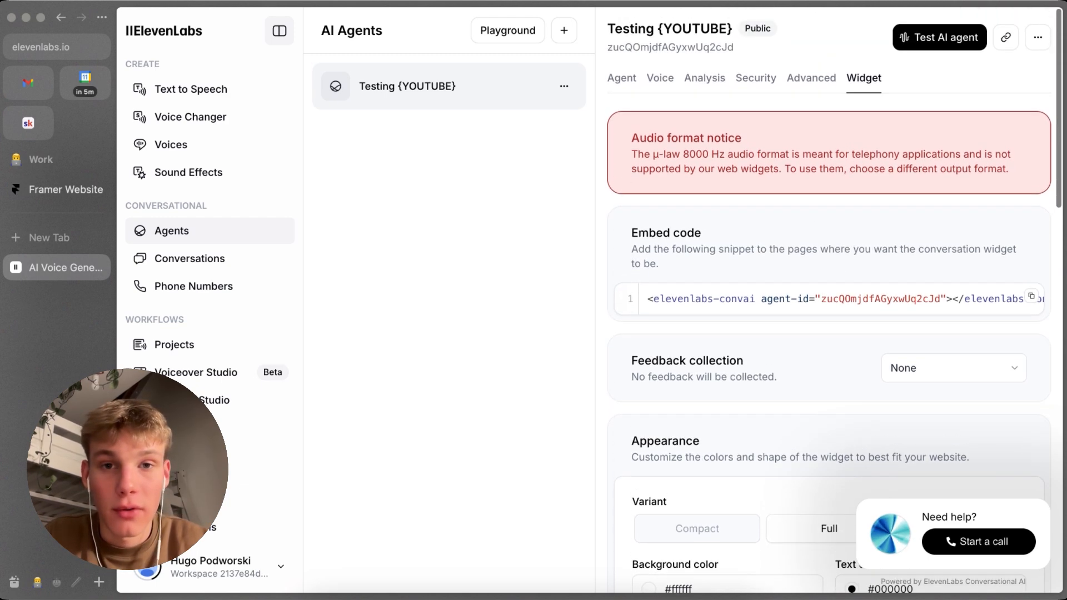
scroll(769, 298, "down", 1)
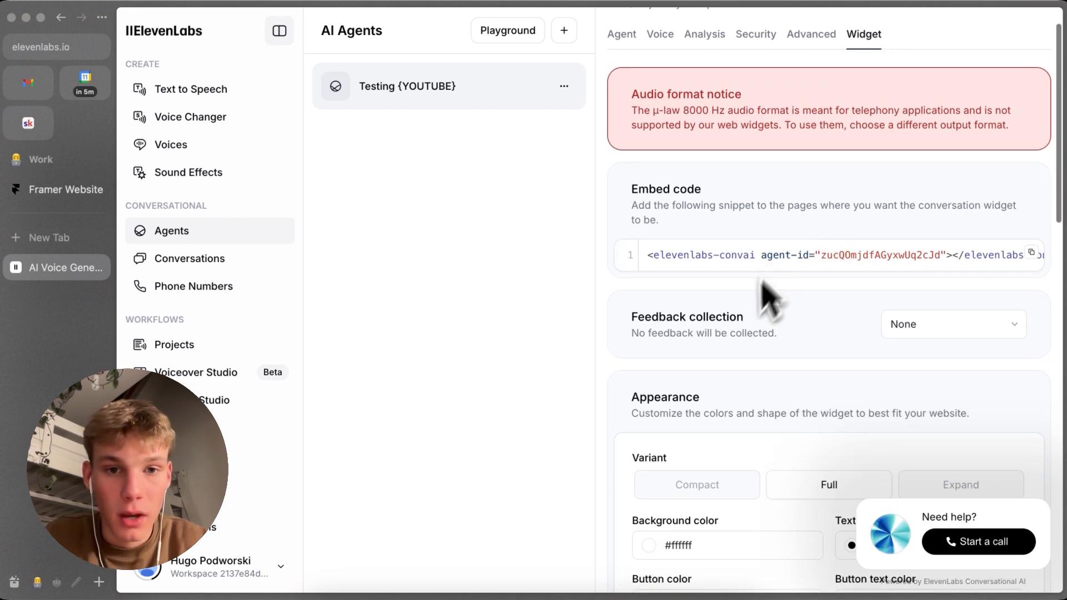
scroll(755, 309, "down", 1)
scroll(752, 248, "down", 1)
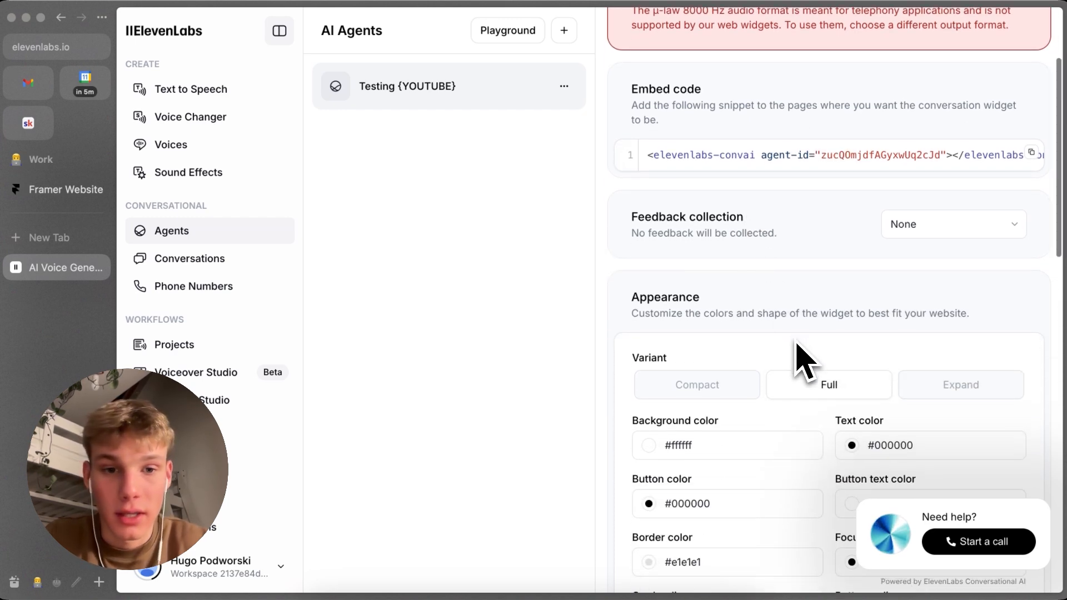
scroll(799, 356, "down", 2)
Step: Try the widget's Compact and Expand appearance variants and return the variant to Full
left_click(753, 312)
left_click(698, 362)
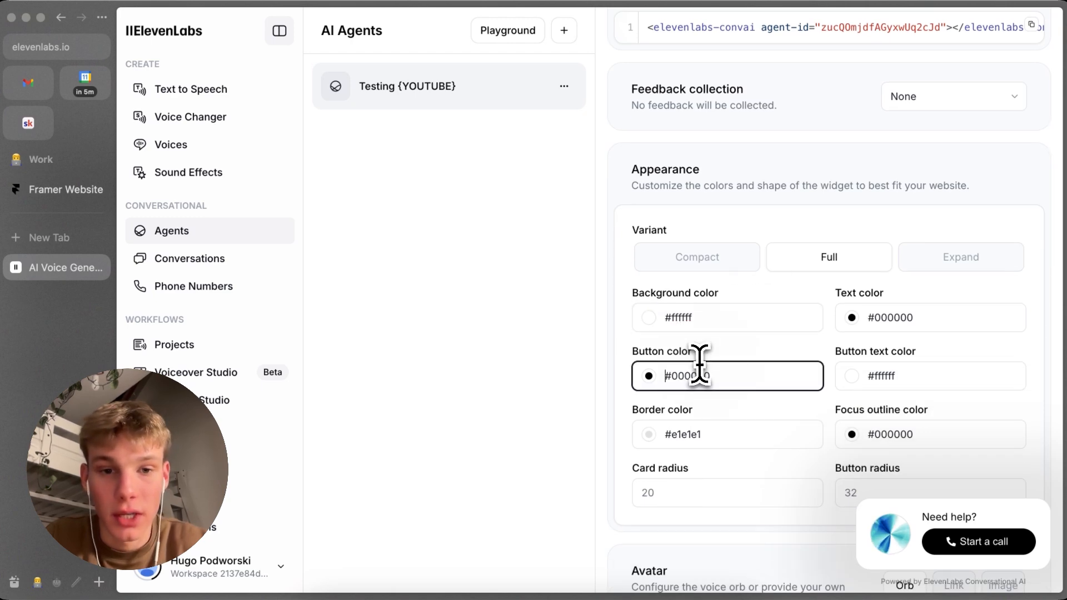
left_click(745, 267)
left_click(915, 248)
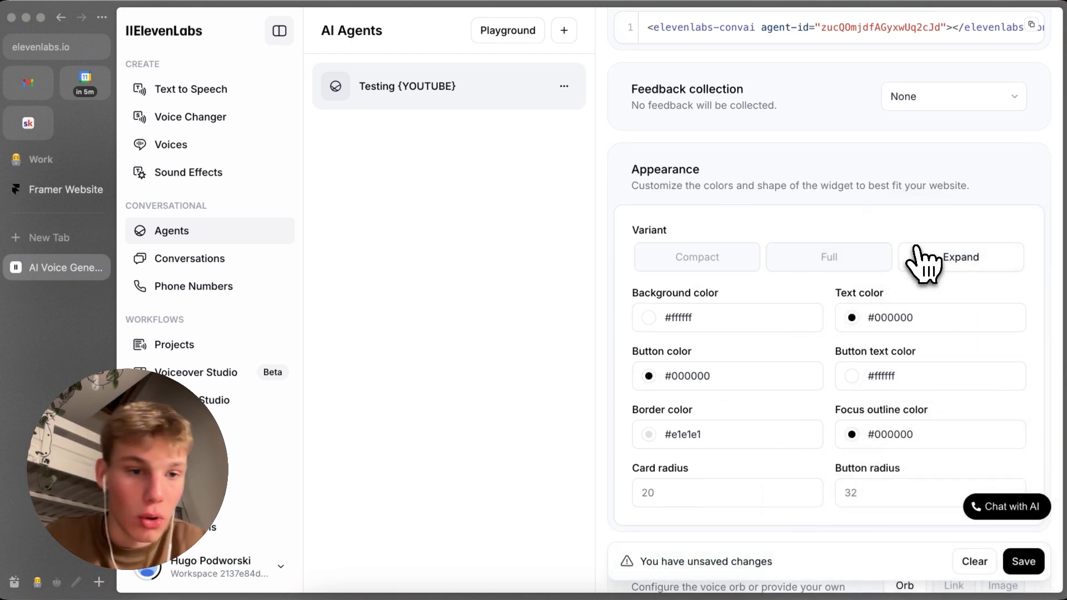
left_click(884, 260)
Step: Set the widget's button color to red, #ff0000, and look over the text contents and shareable page settings
scroll(743, 448, "down", 1)
left_click(661, 353)
left_click_drag(670, 387, 721, 363)
left_click(894, 287)
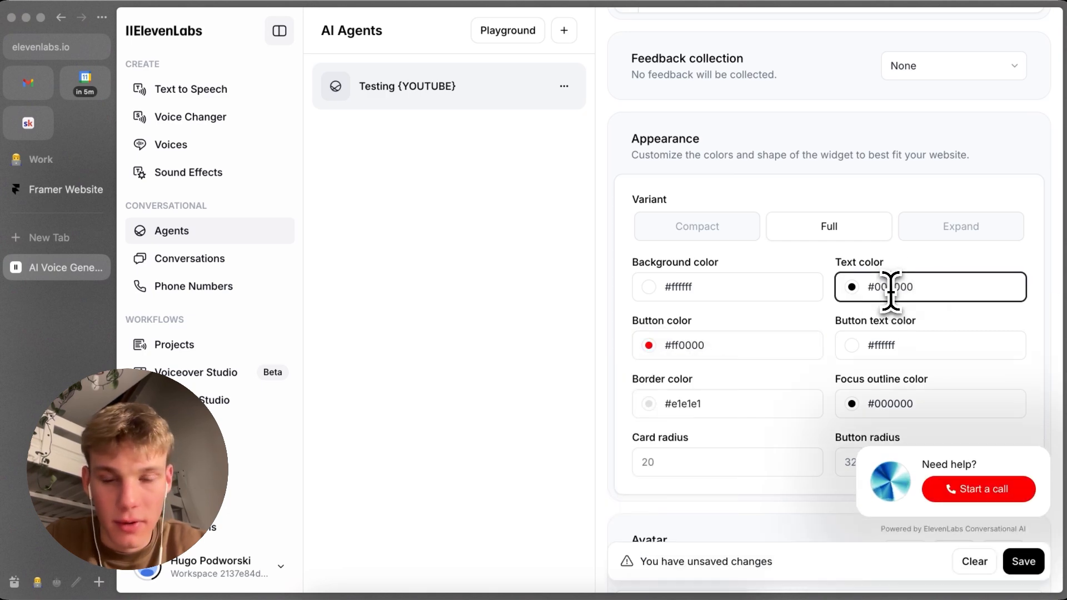
scroll(878, 297, "down", 3)
scroll(643, 434, "down", 20)
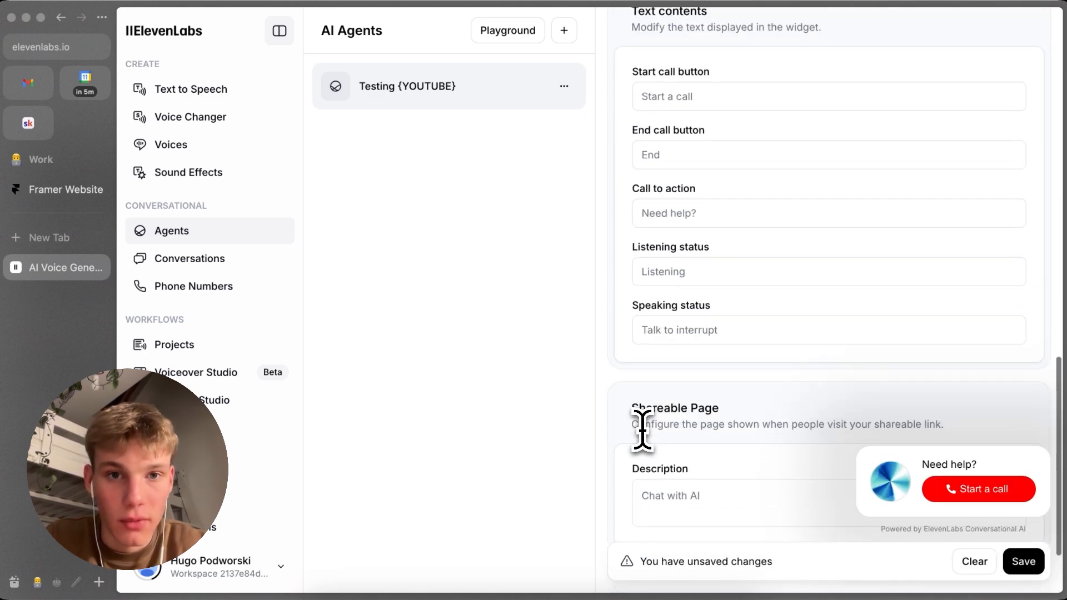
scroll(639, 429, "up", 15)
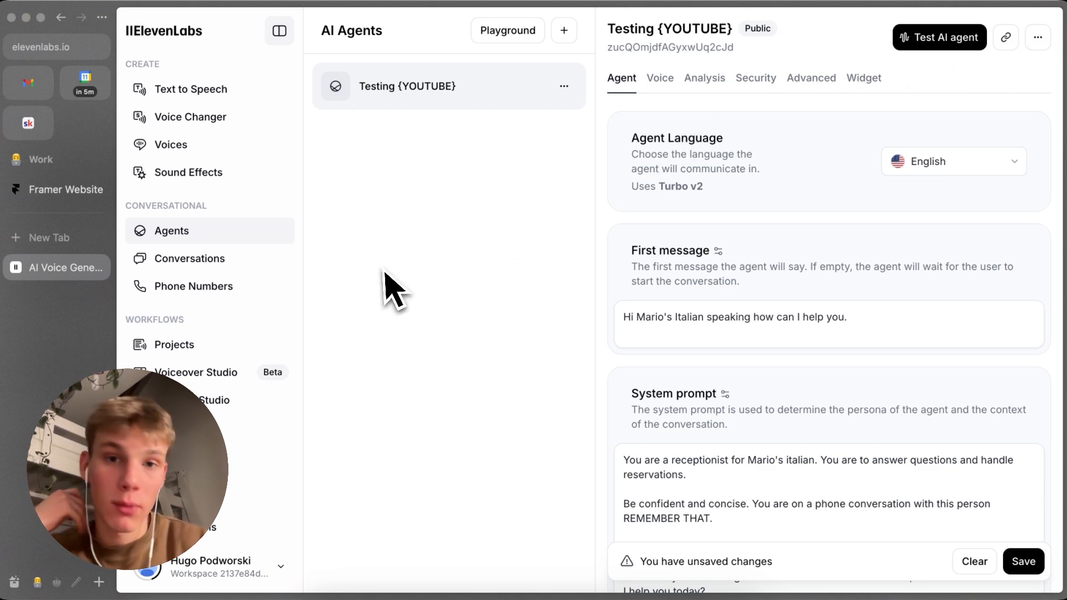
Step: Open the workspace's phone numbers and start importing a new phone number
left_click(286, 286)
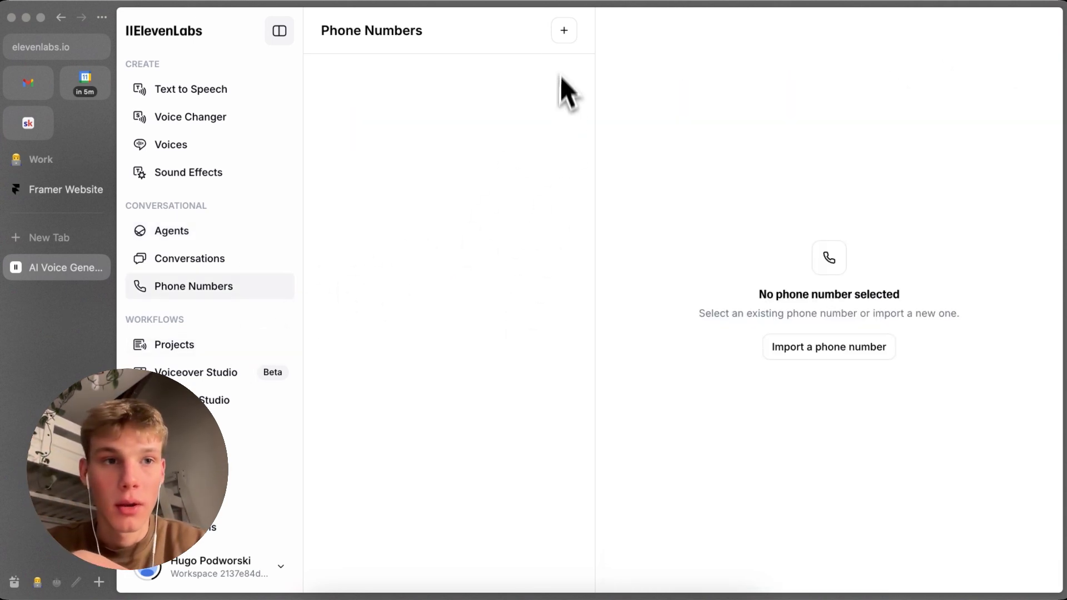
left_click(562, 42)
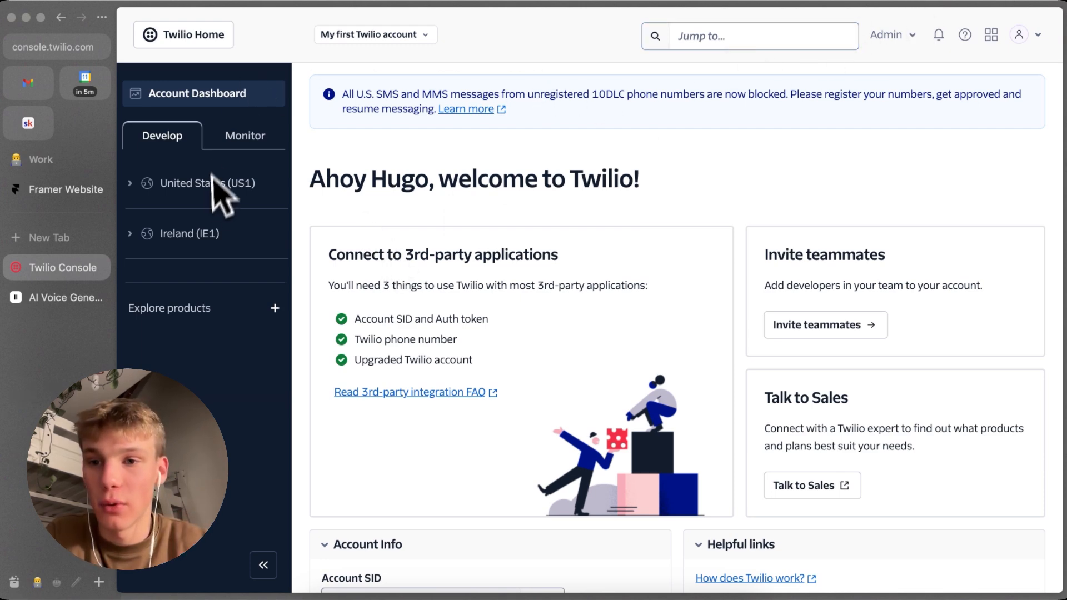
Step: In the Twilio console, show the active phone numbers of the United States (US1) region
left_click(126, 190)
left_click(161, 210)
left_click(200, 236)
left_click(239, 269)
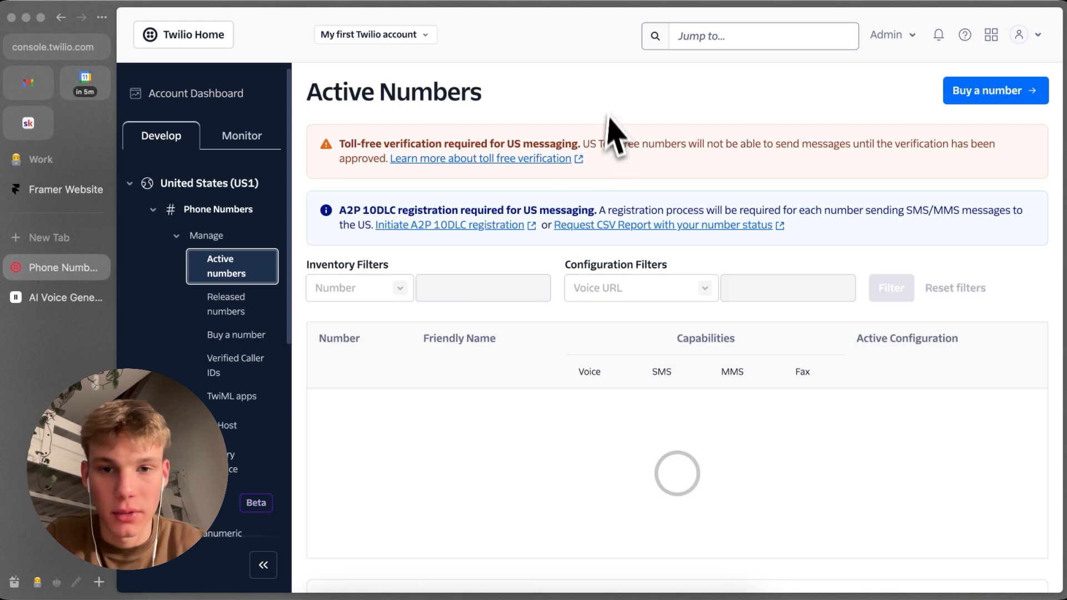
Step: Search for United Kingdom (+44) numbers to buy and review the first local number's purchase details without buying it
left_click(237, 335)
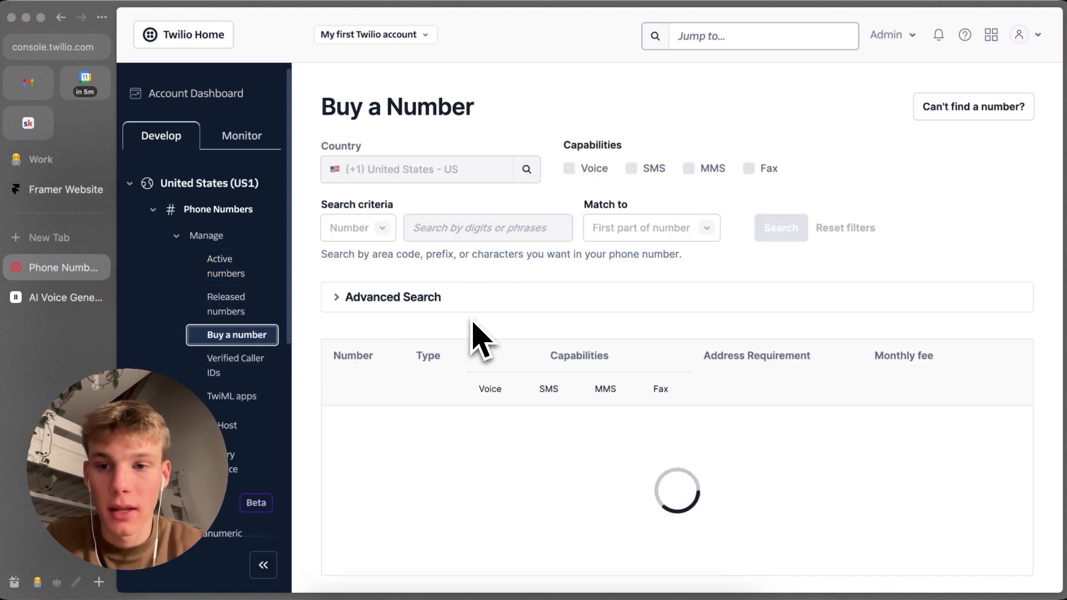
left_click(256, 337)
left_click(412, 182)
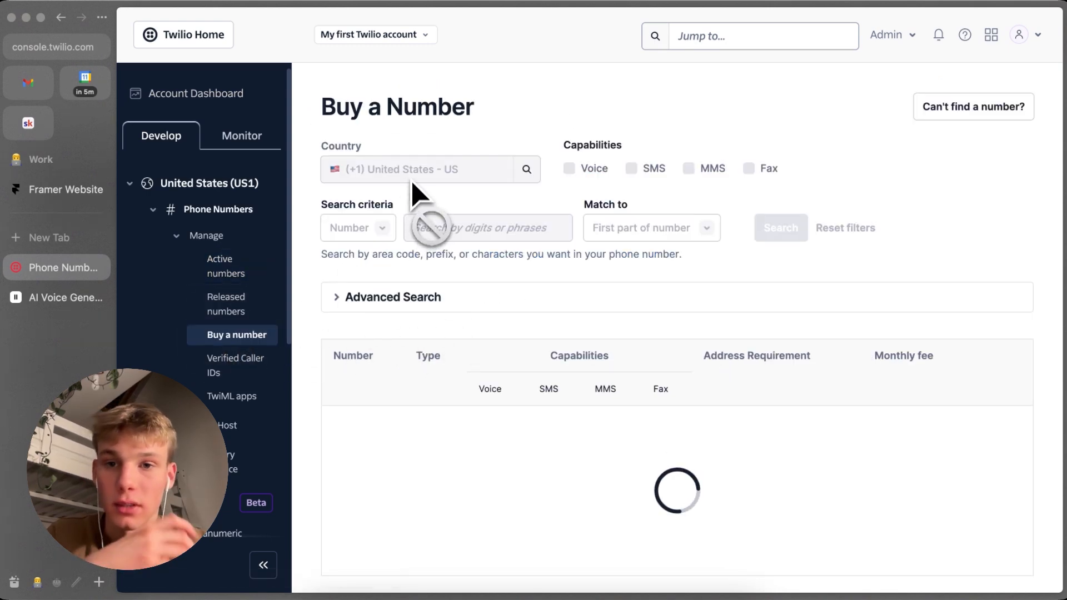
left_click(434, 176)
type("u")
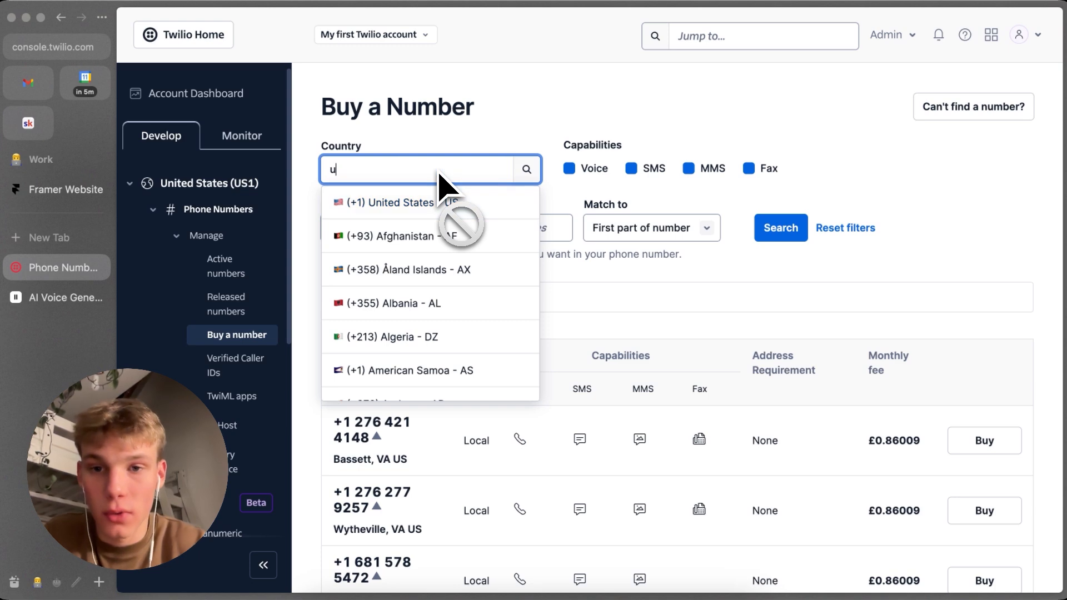
type("nited kin")
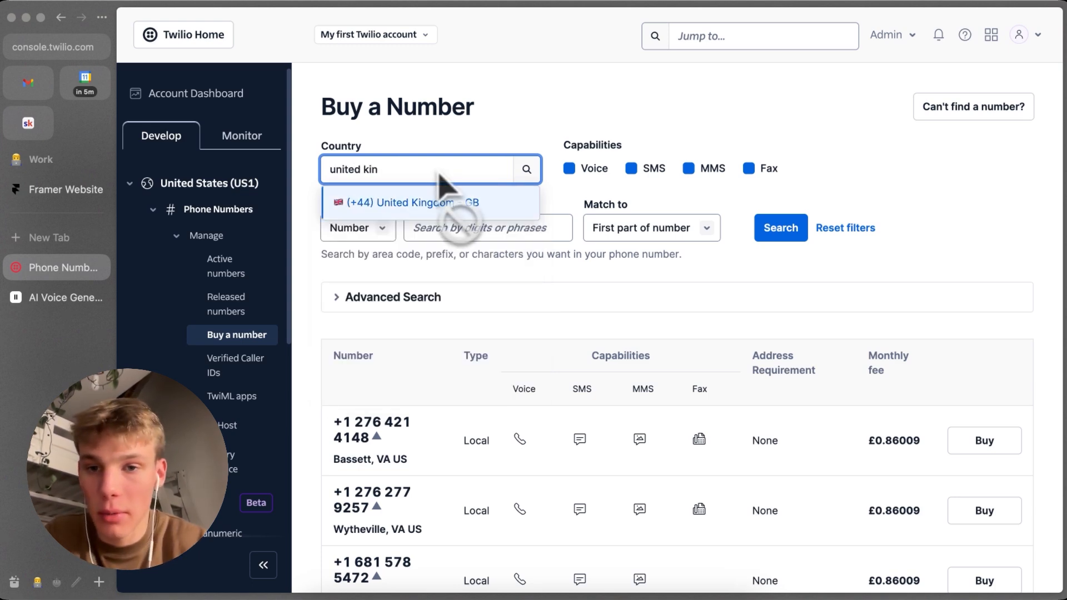
left_click(448, 201)
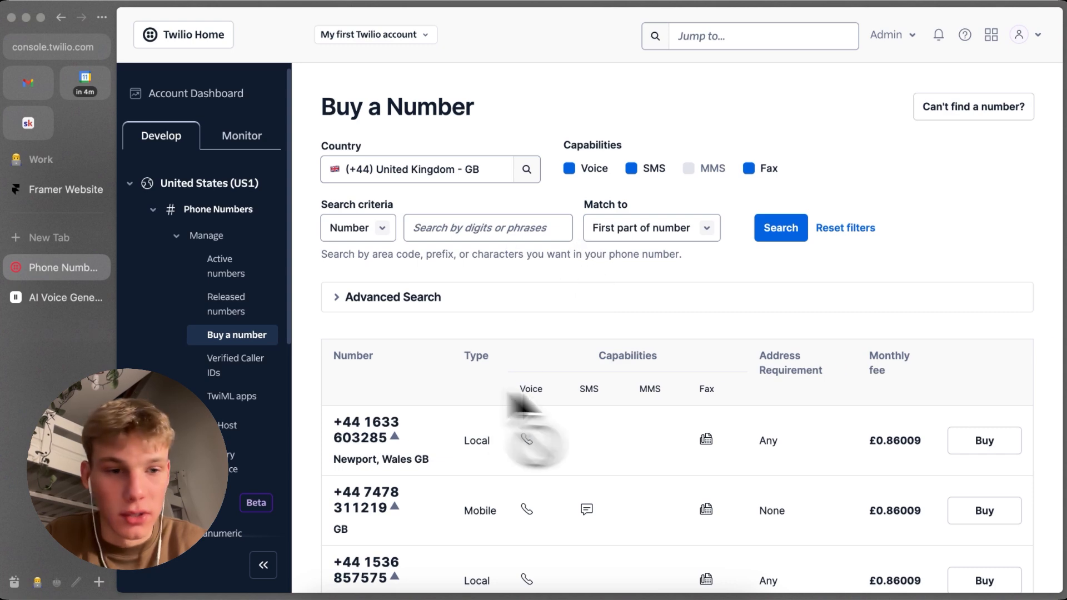
left_click(970, 442)
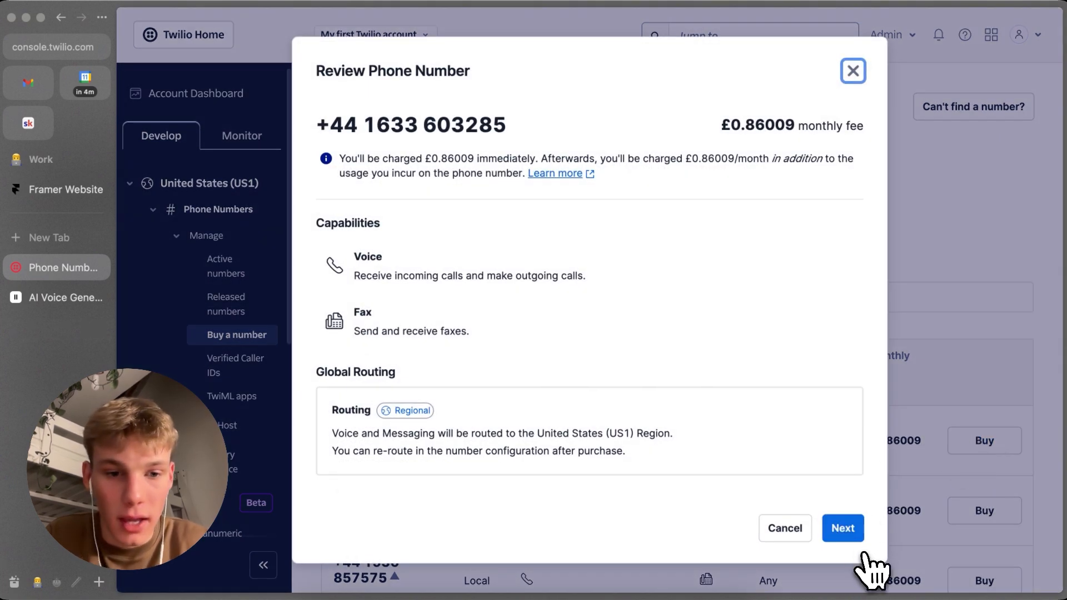
left_click(853, 71)
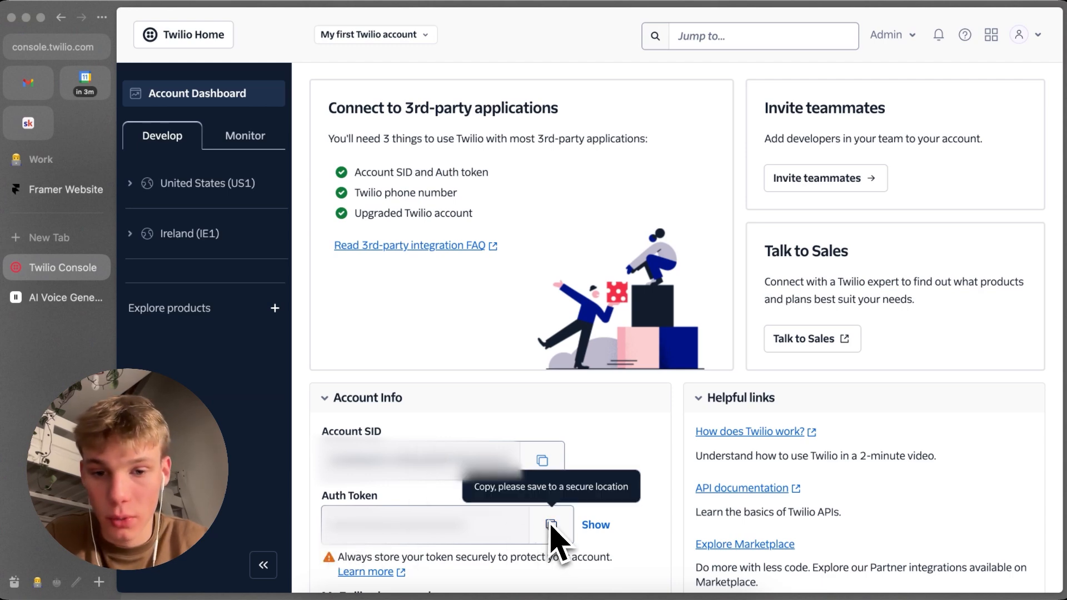
Step: Switch back to ElevenLabs and import the Twilio phone number with country code United Kingdom +44 and the label Testing Number
left_click(34, 297)
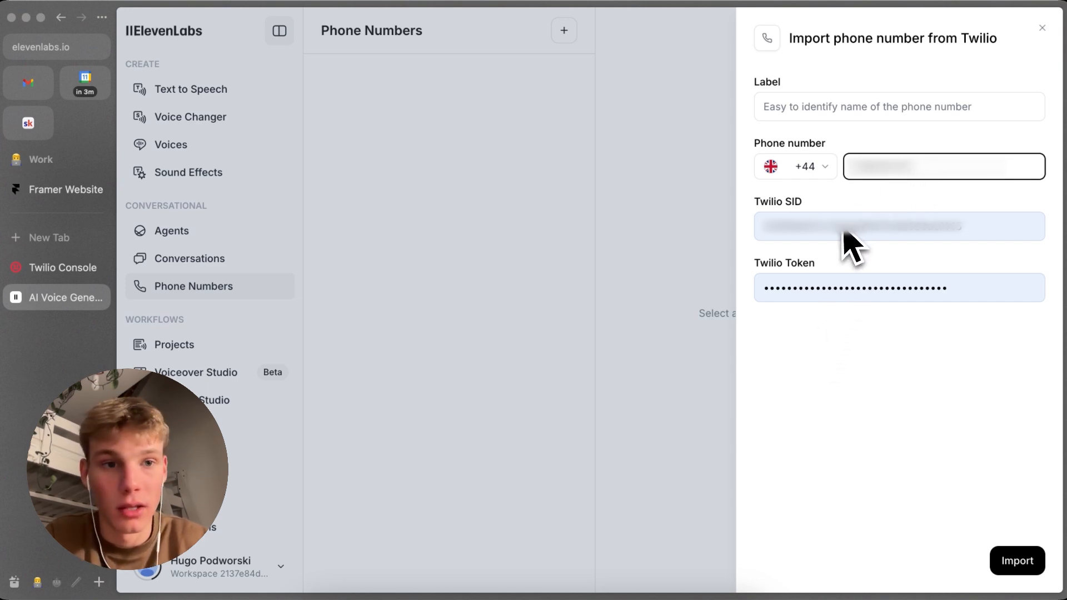
left_click(816, 172)
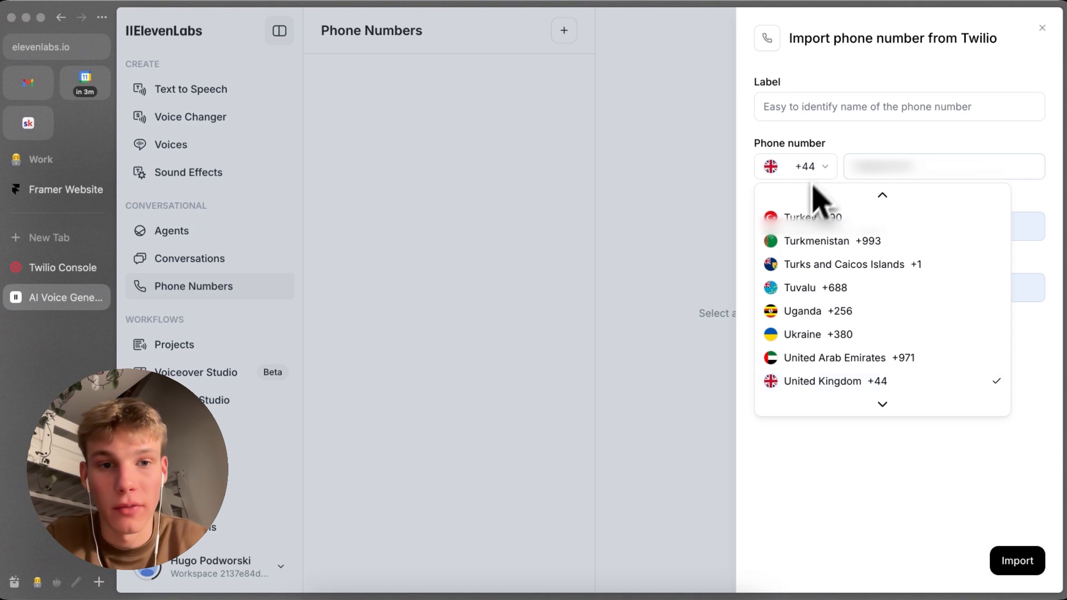
type("un")
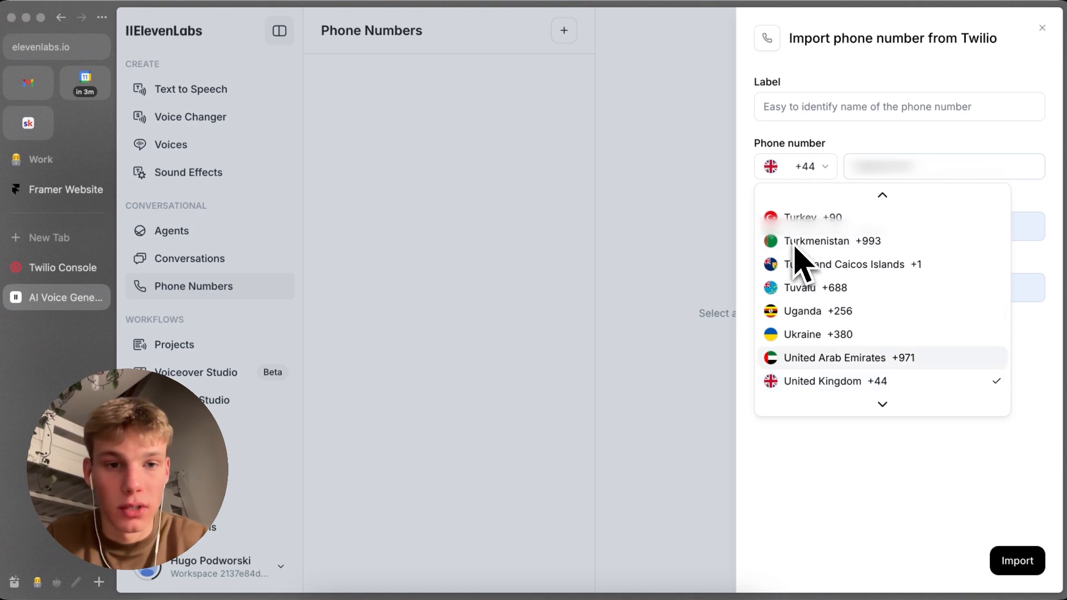
scroll(803, 300, "down", 1)
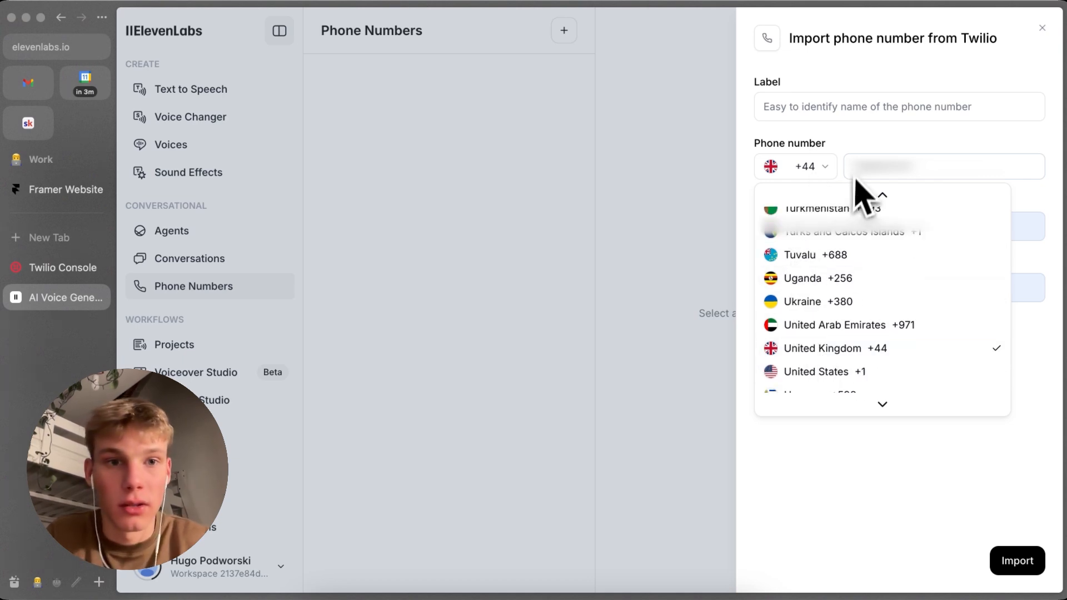
left_click(880, 161)
left_click(855, 114)
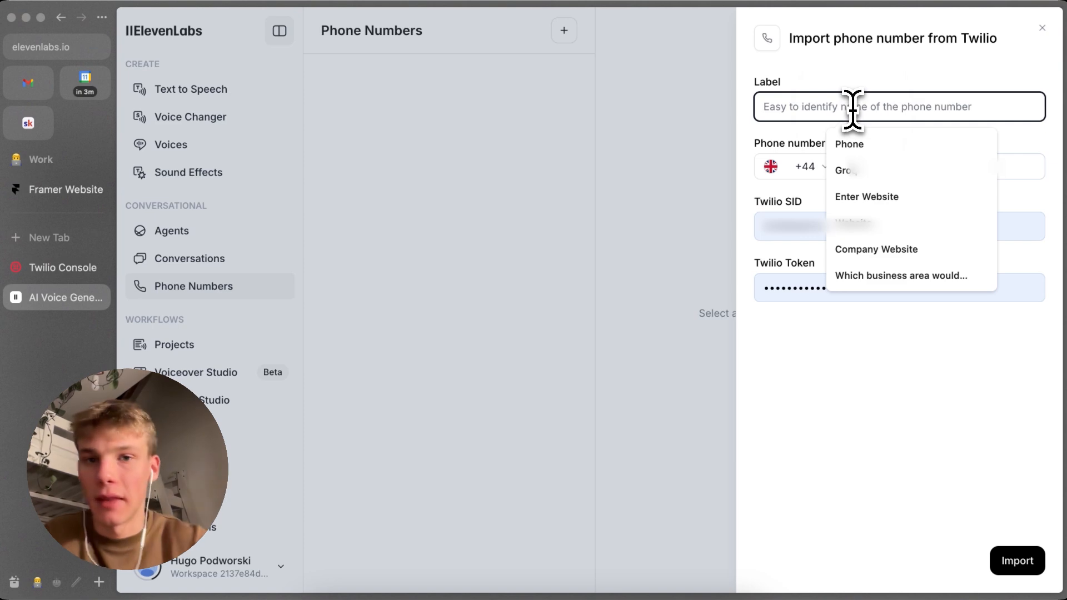
type("T")
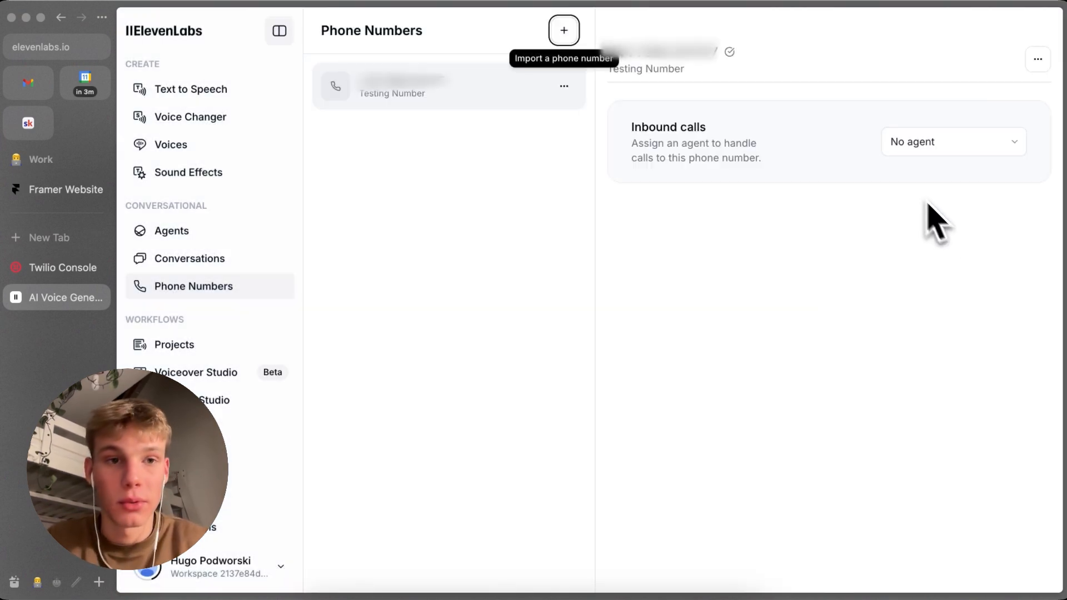
Step: Assign the Testing {YOUTUBE} agent to handle inbound calls to the Testing Number phone number
left_click(952, 142)
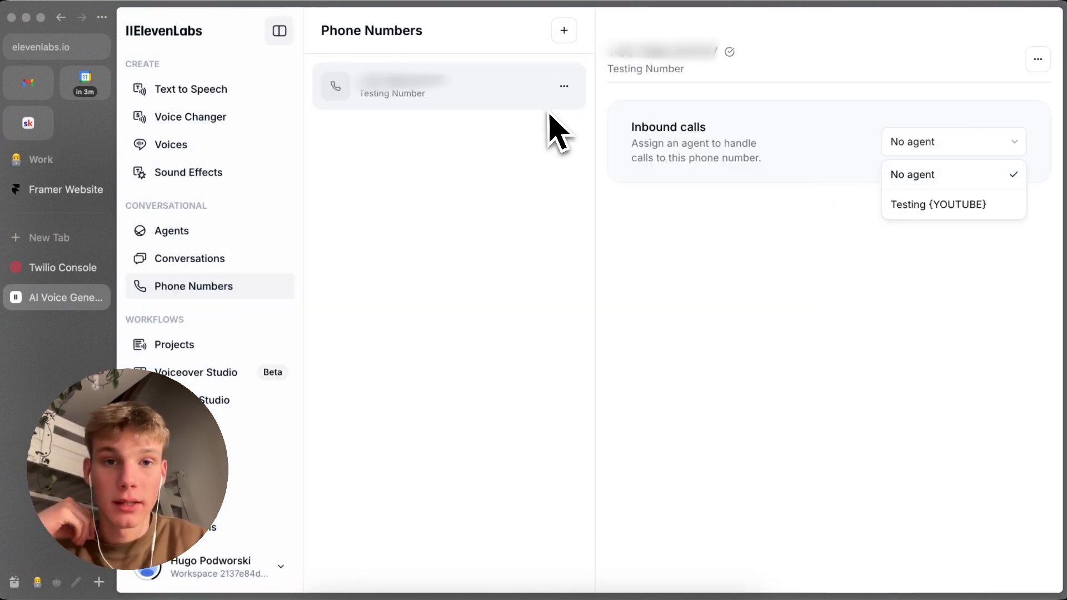
left_click(909, 205)
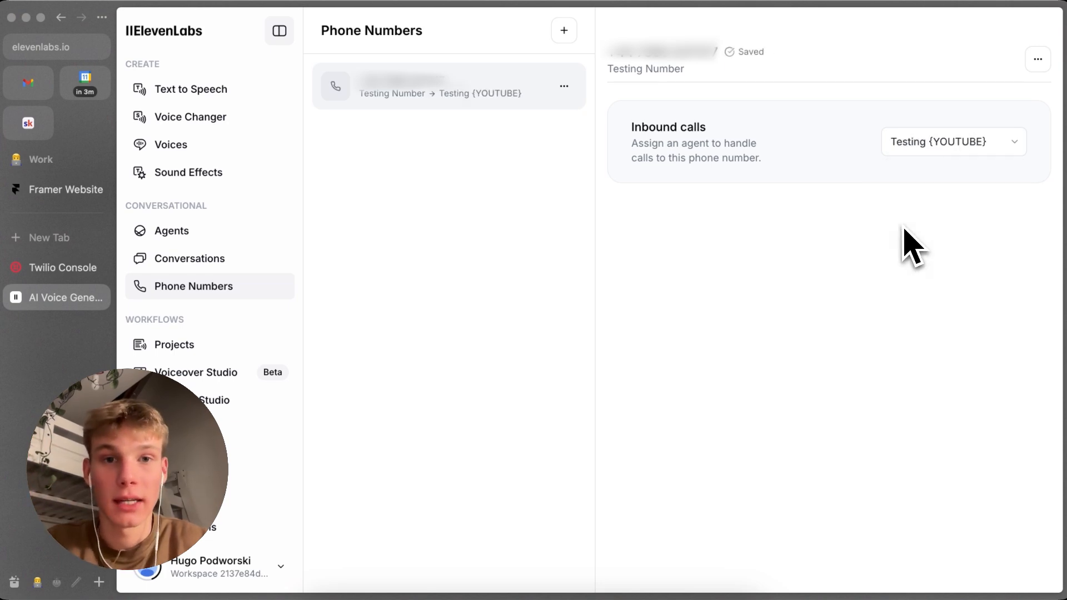